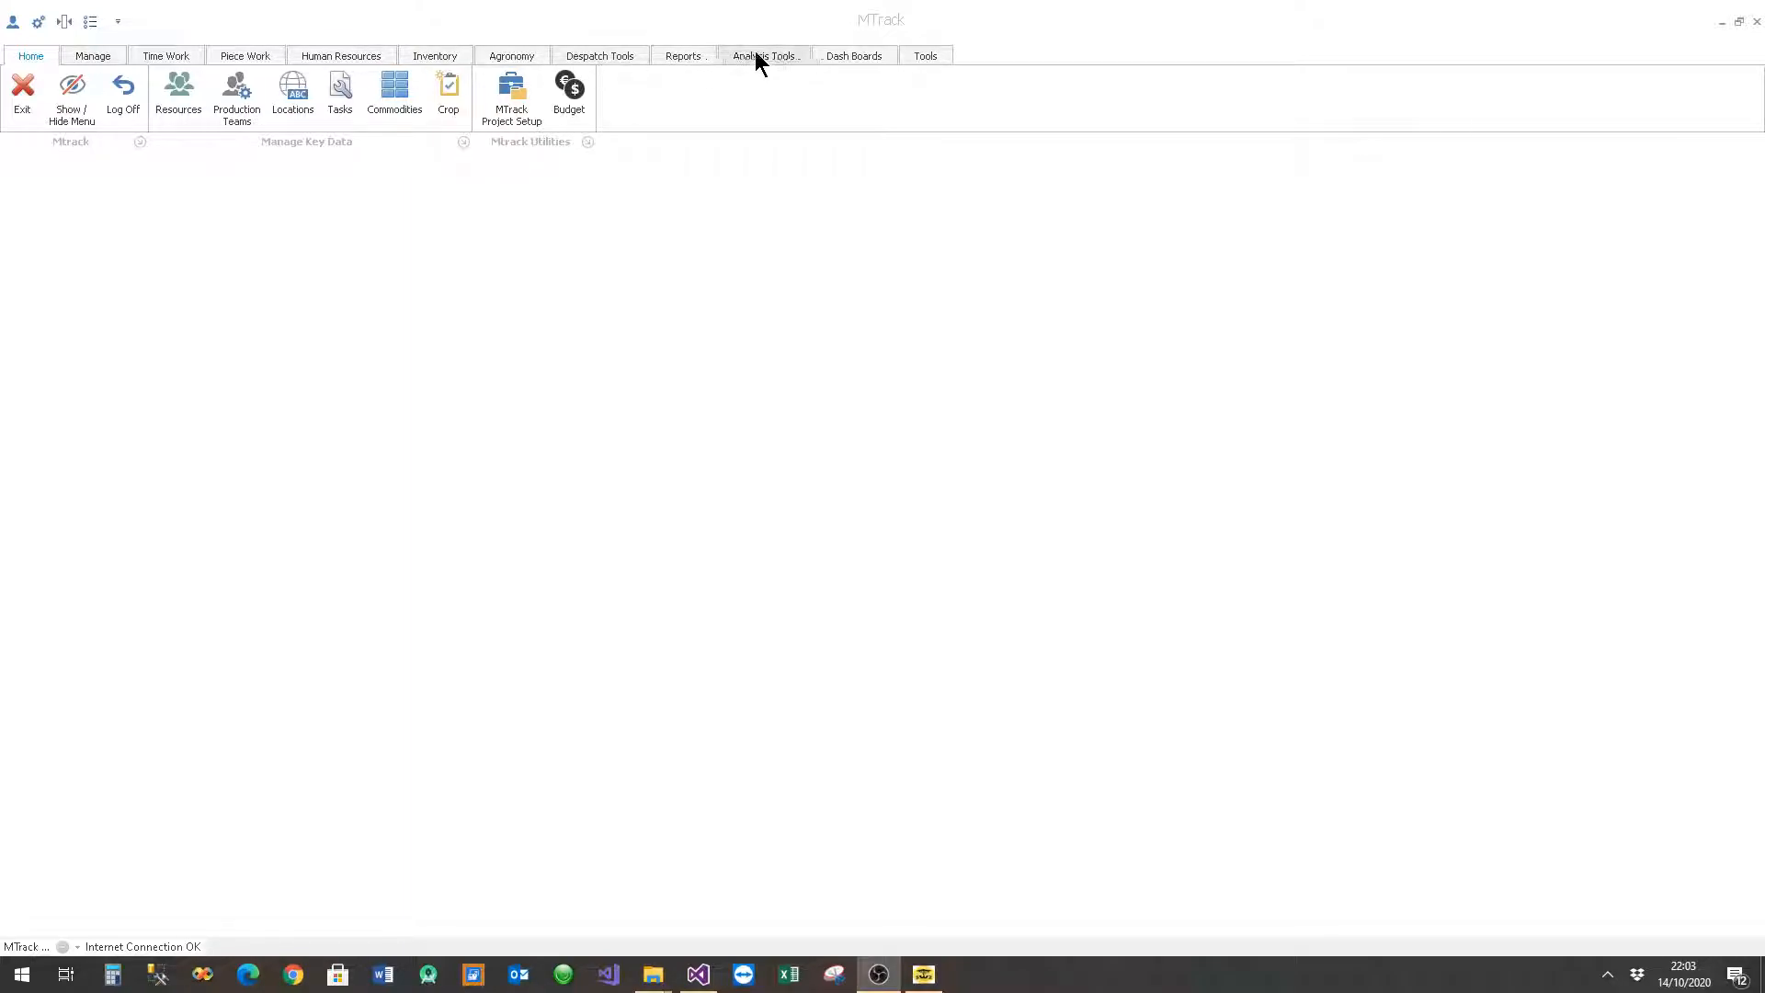
# Step: Open Labour Analysis and run it for the period starting 01/10/2020
pyautogui.click(761, 58)
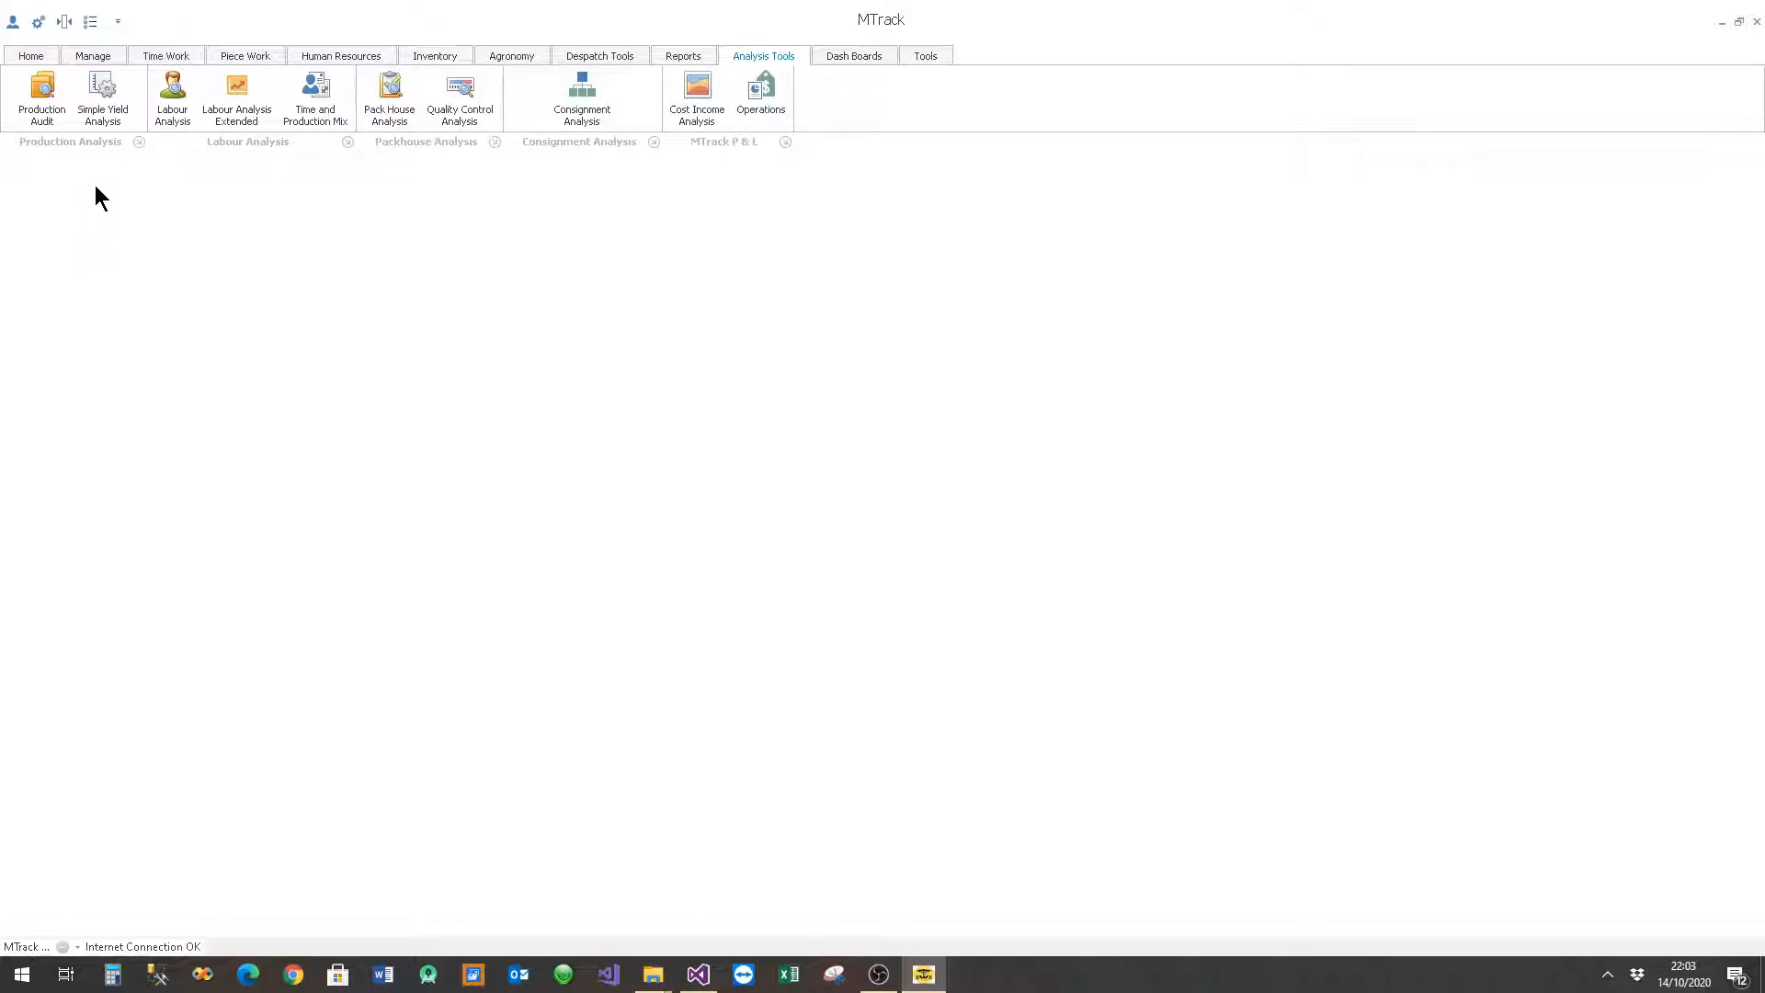
pyautogui.click(175, 96)
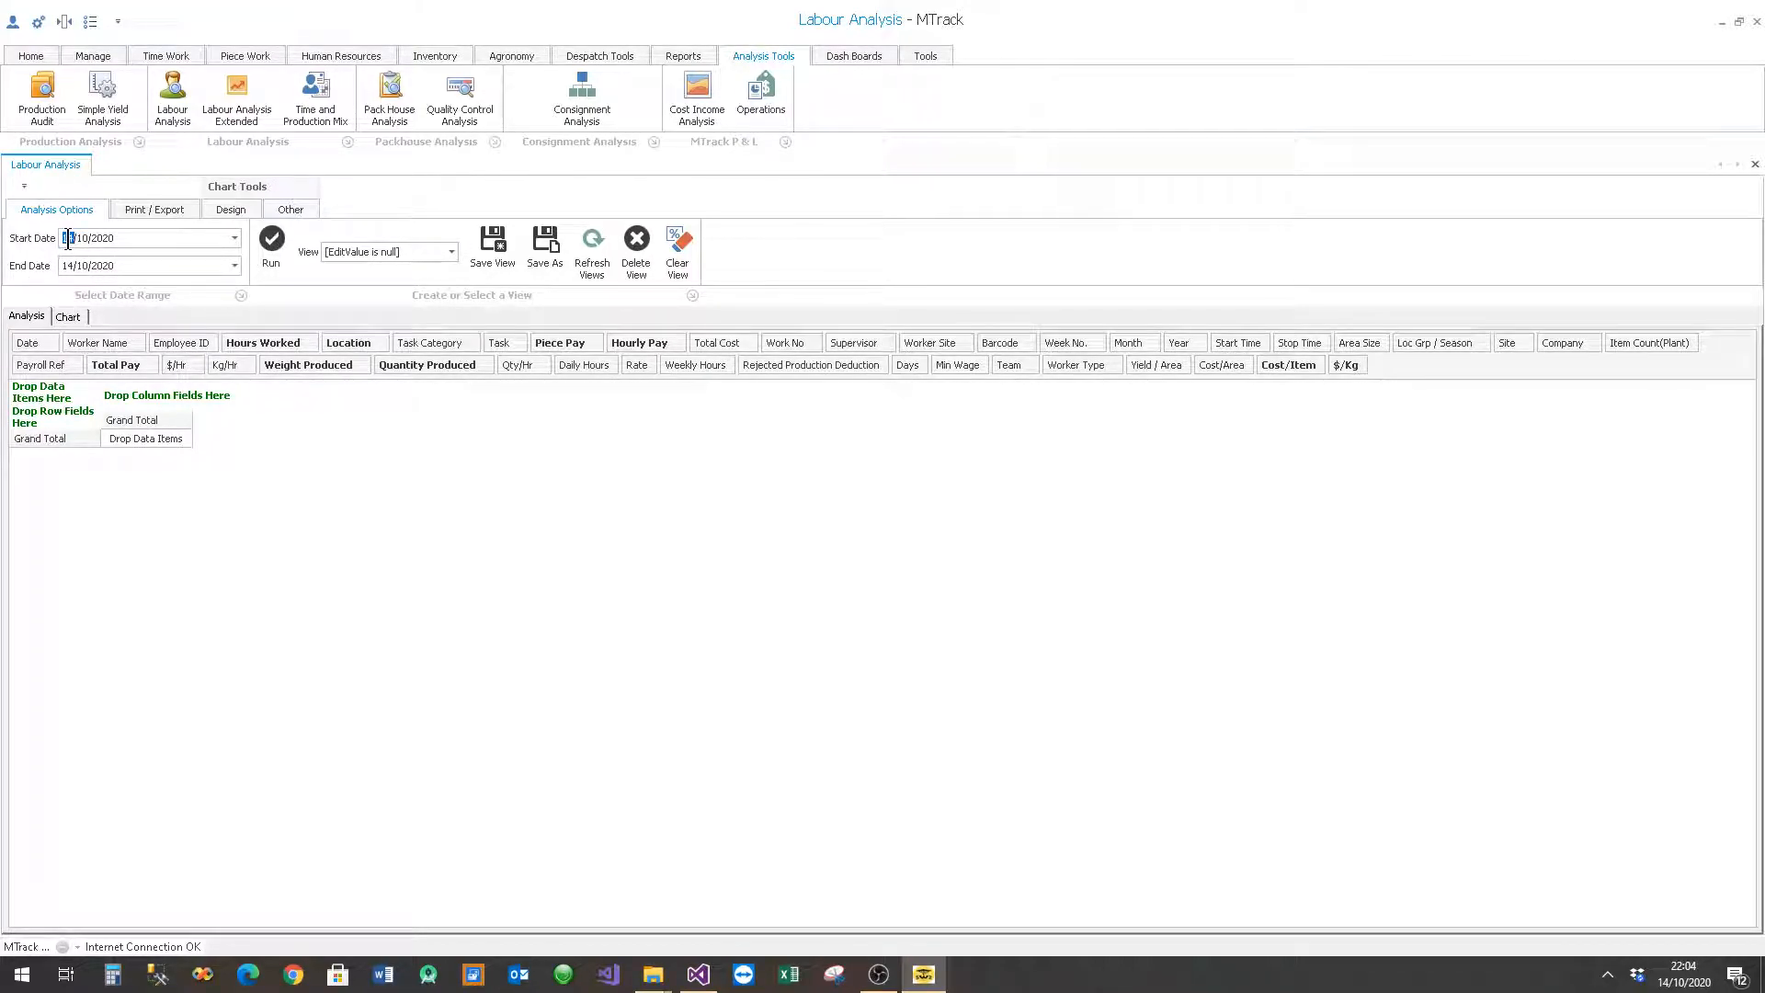
pyautogui.write('01')
pyautogui.click(278, 246)
pyautogui.moveTo(31, 344); pyautogui.dragTo(51, 421)
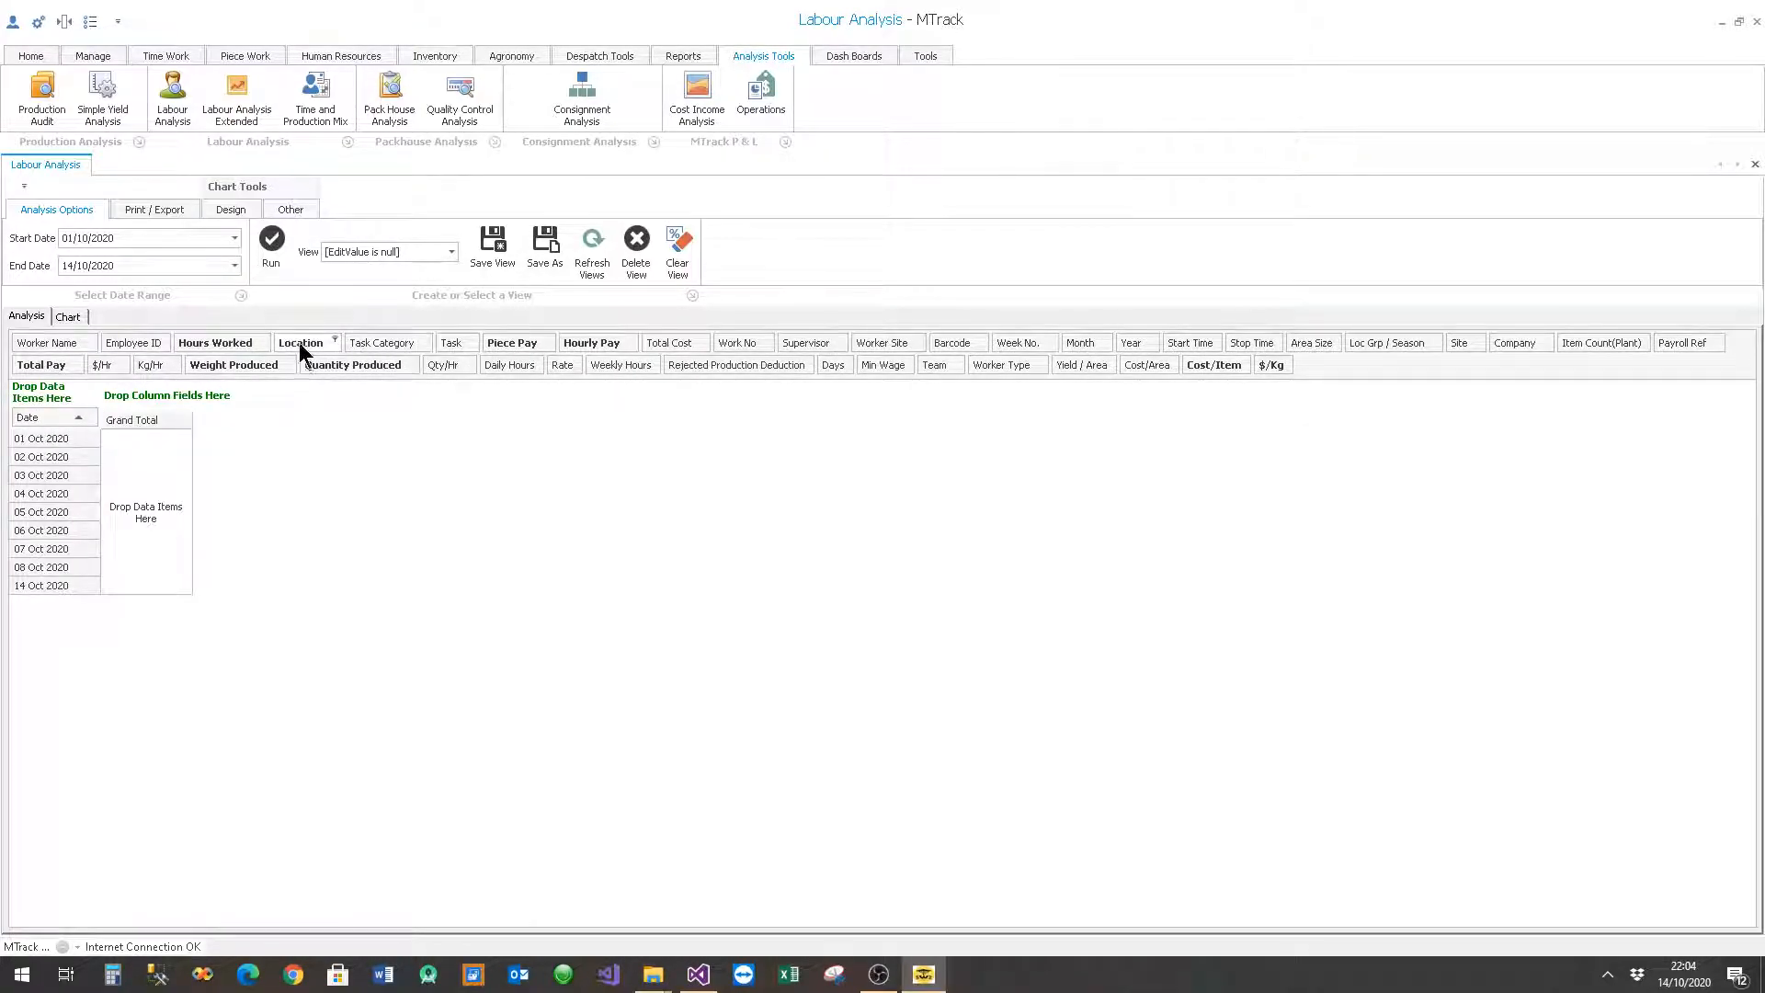
pyautogui.moveTo(451, 348); pyautogui.dragTo(104, 417)
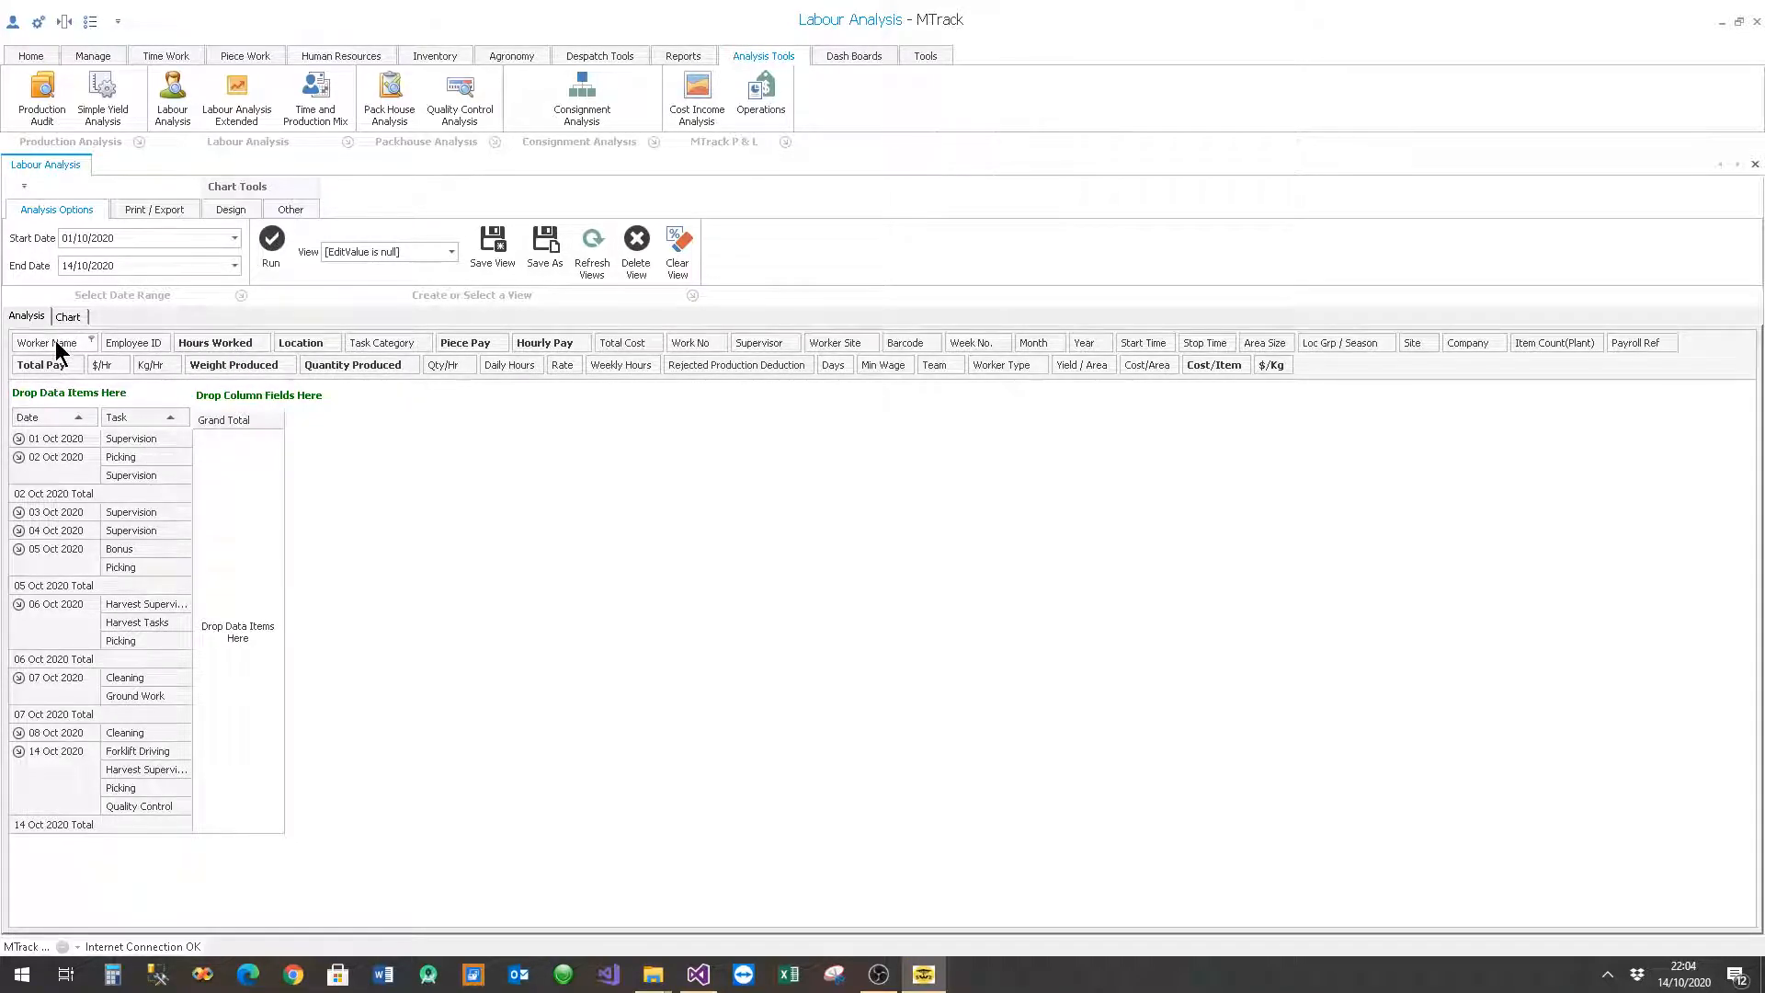
pyautogui.moveTo(150, 428)
pyautogui.mouseDown()
pyautogui.moveTo(147, 377)
pyautogui.moveTo(154, 430)
pyautogui.mouseUp()
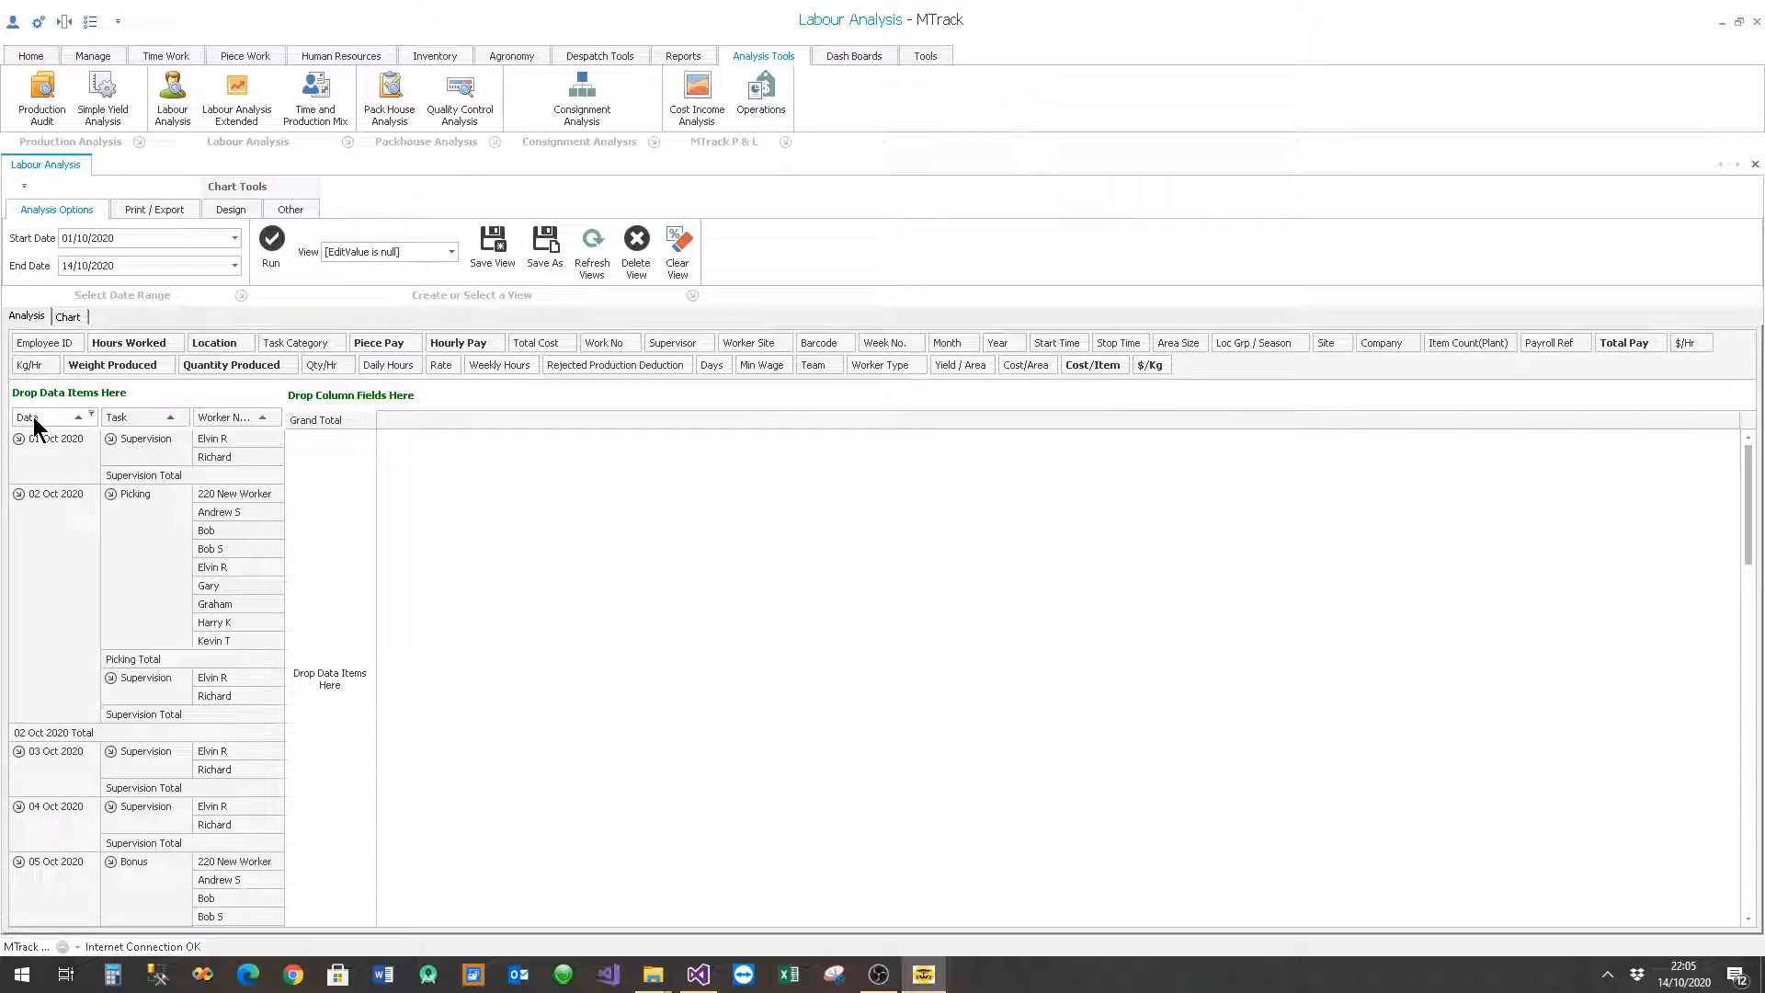
pyautogui.moveTo(34, 425); pyautogui.dragTo(91, 364)
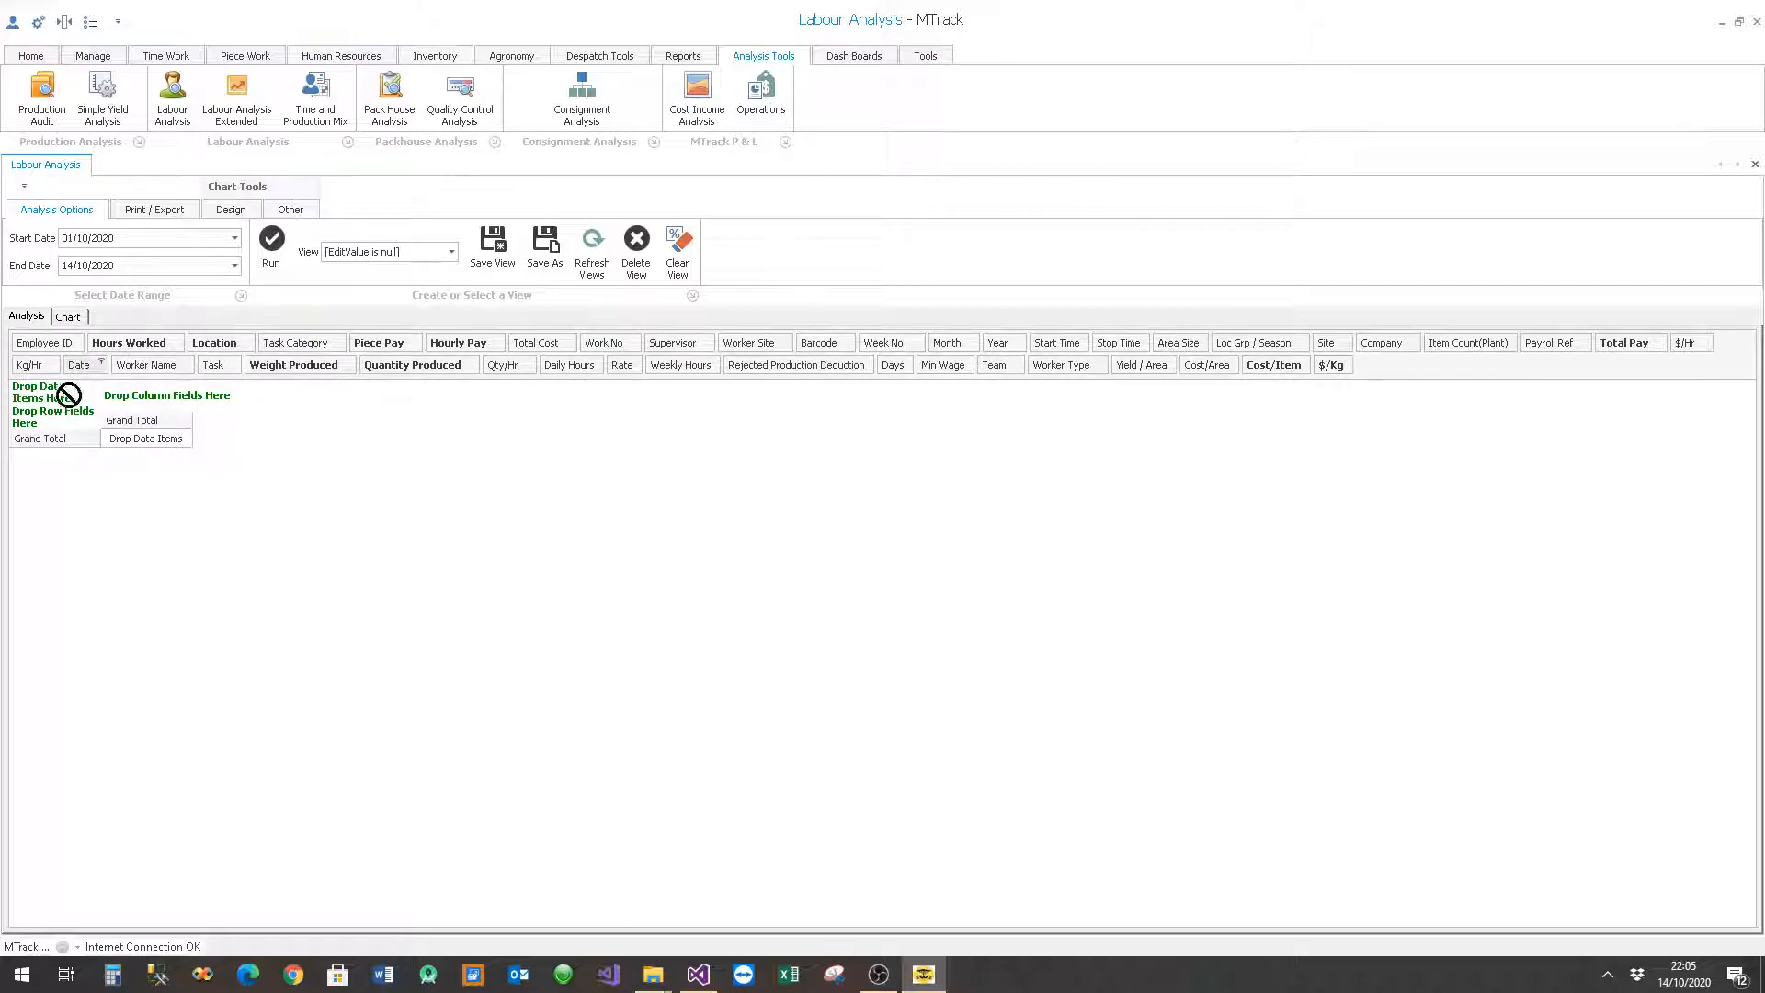
# Step: Set the pivot grid's row fields to Date, Location, Task and Worker Name, in that order
pyautogui.moveTo(69, 396); pyautogui.dragTo(59, 434)
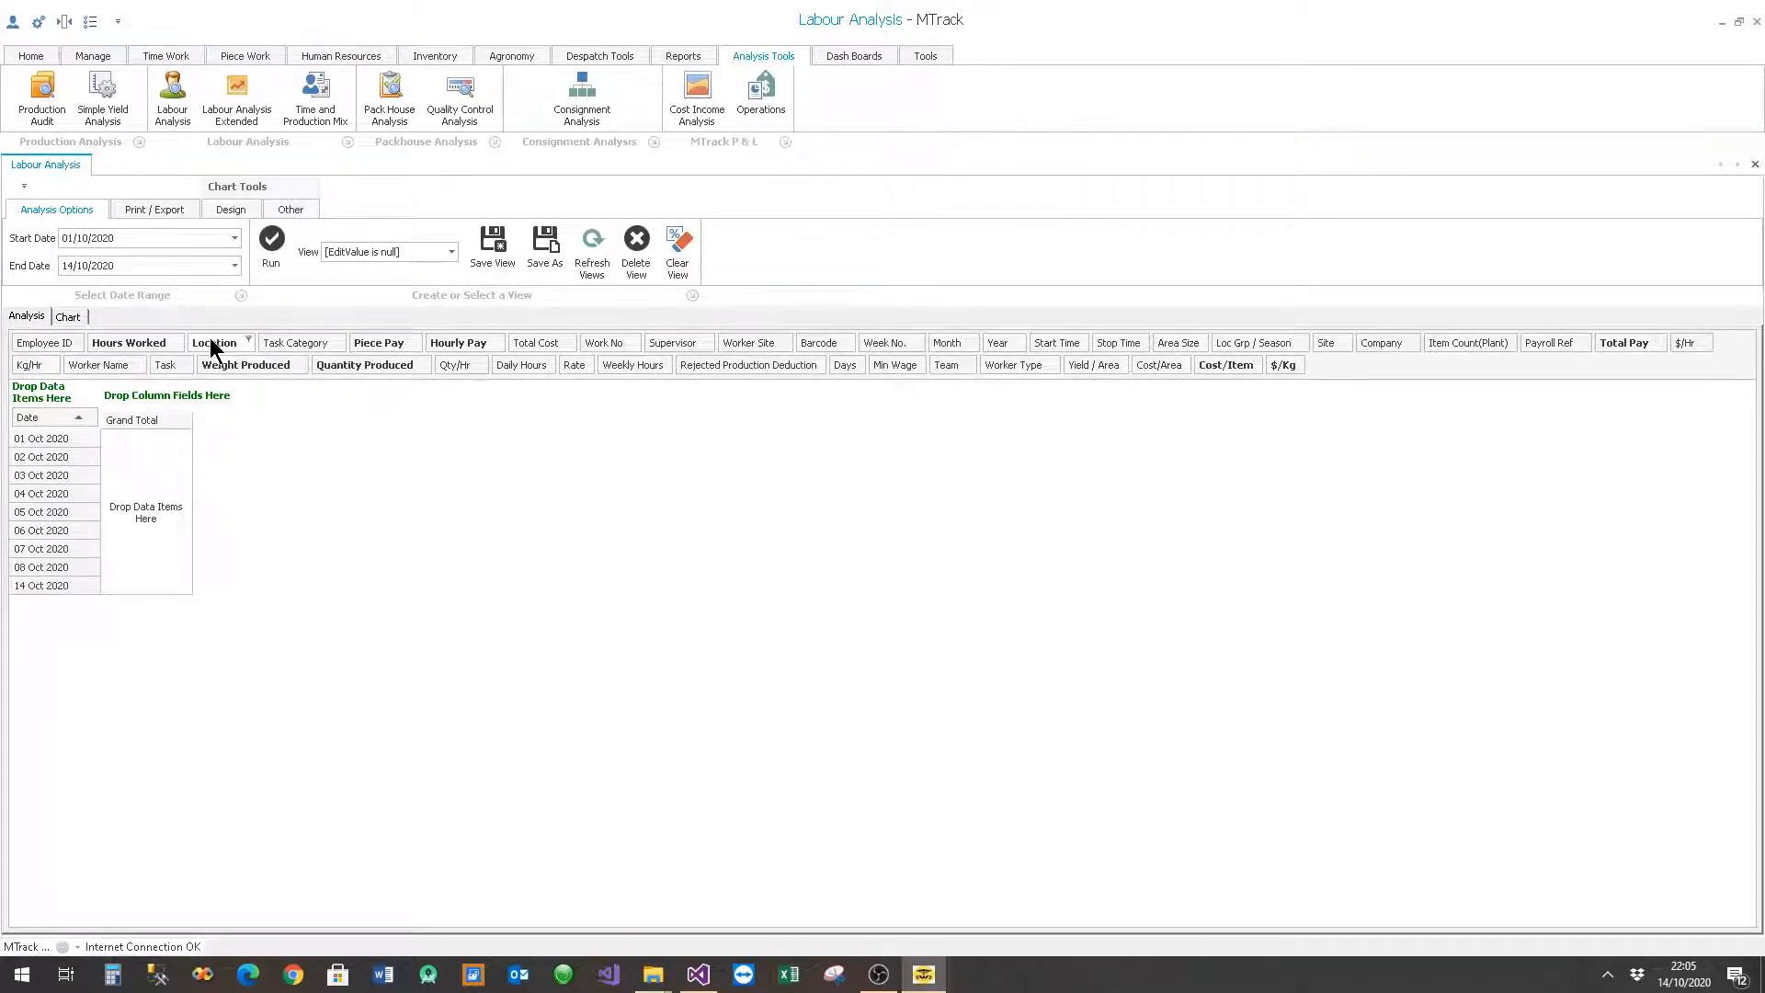
pyautogui.moveTo(215, 343); pyautogui.dragTo(81, 423)
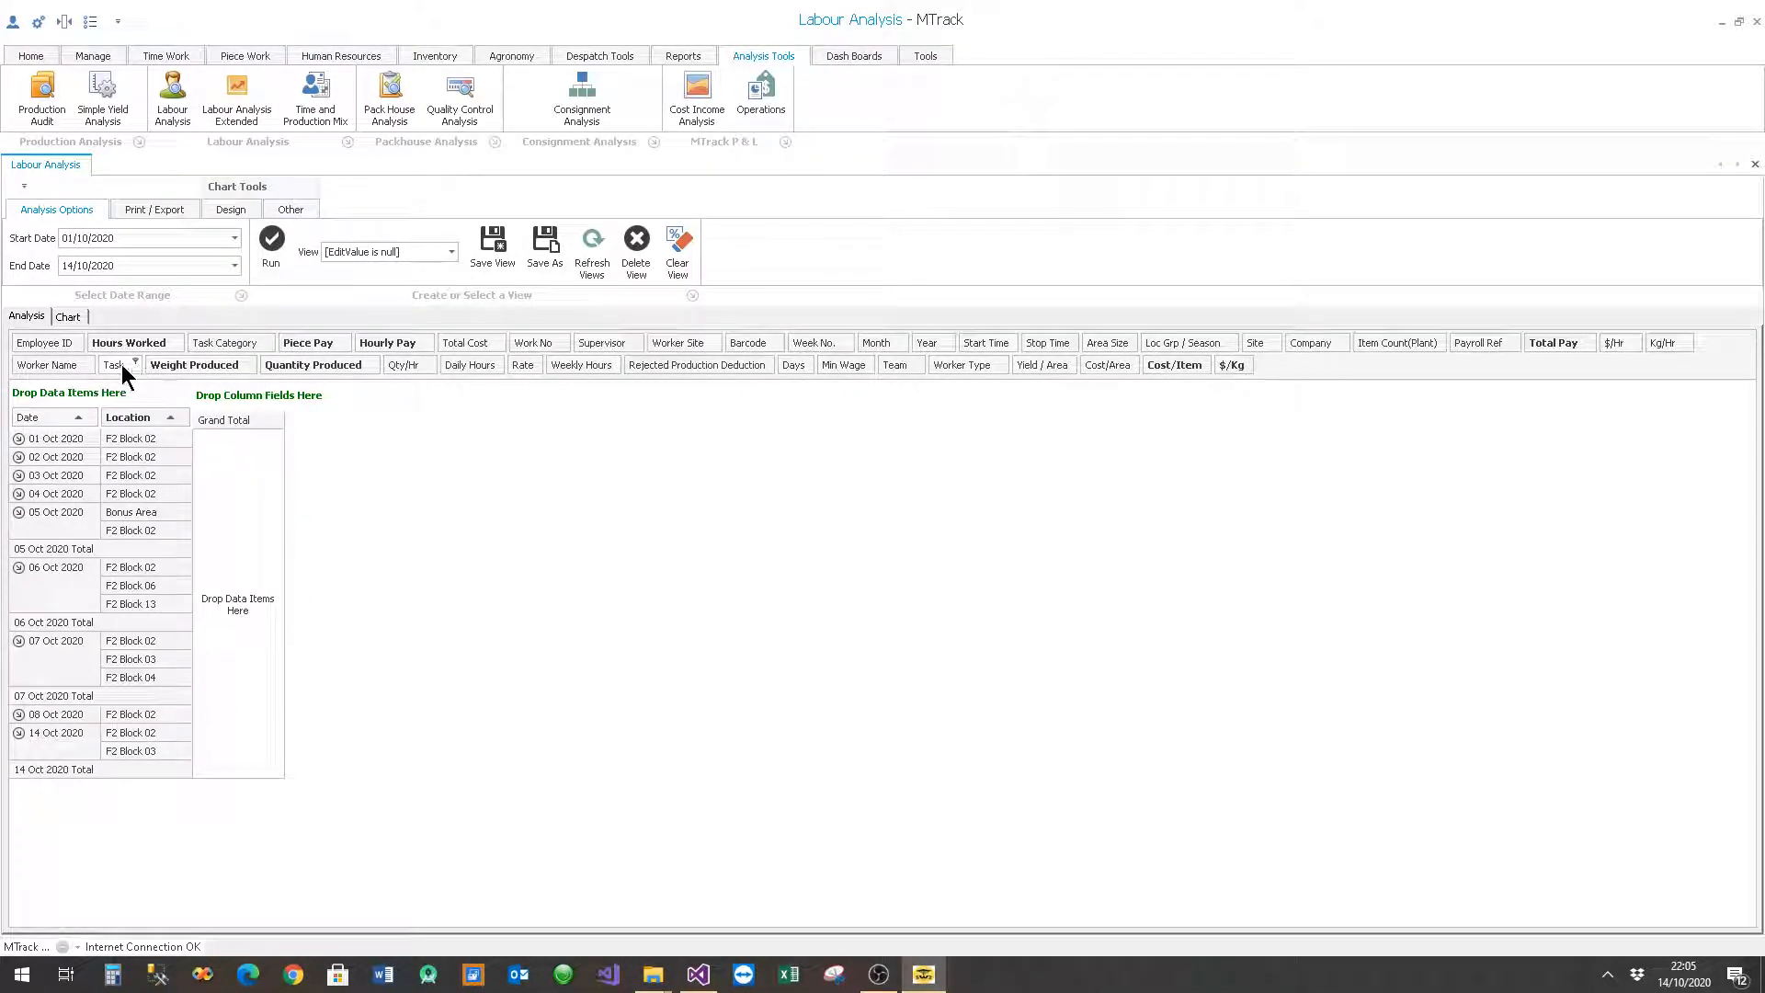
pyautogui.moveTo(121, 364); pyautogui.dragTo(168, 414)
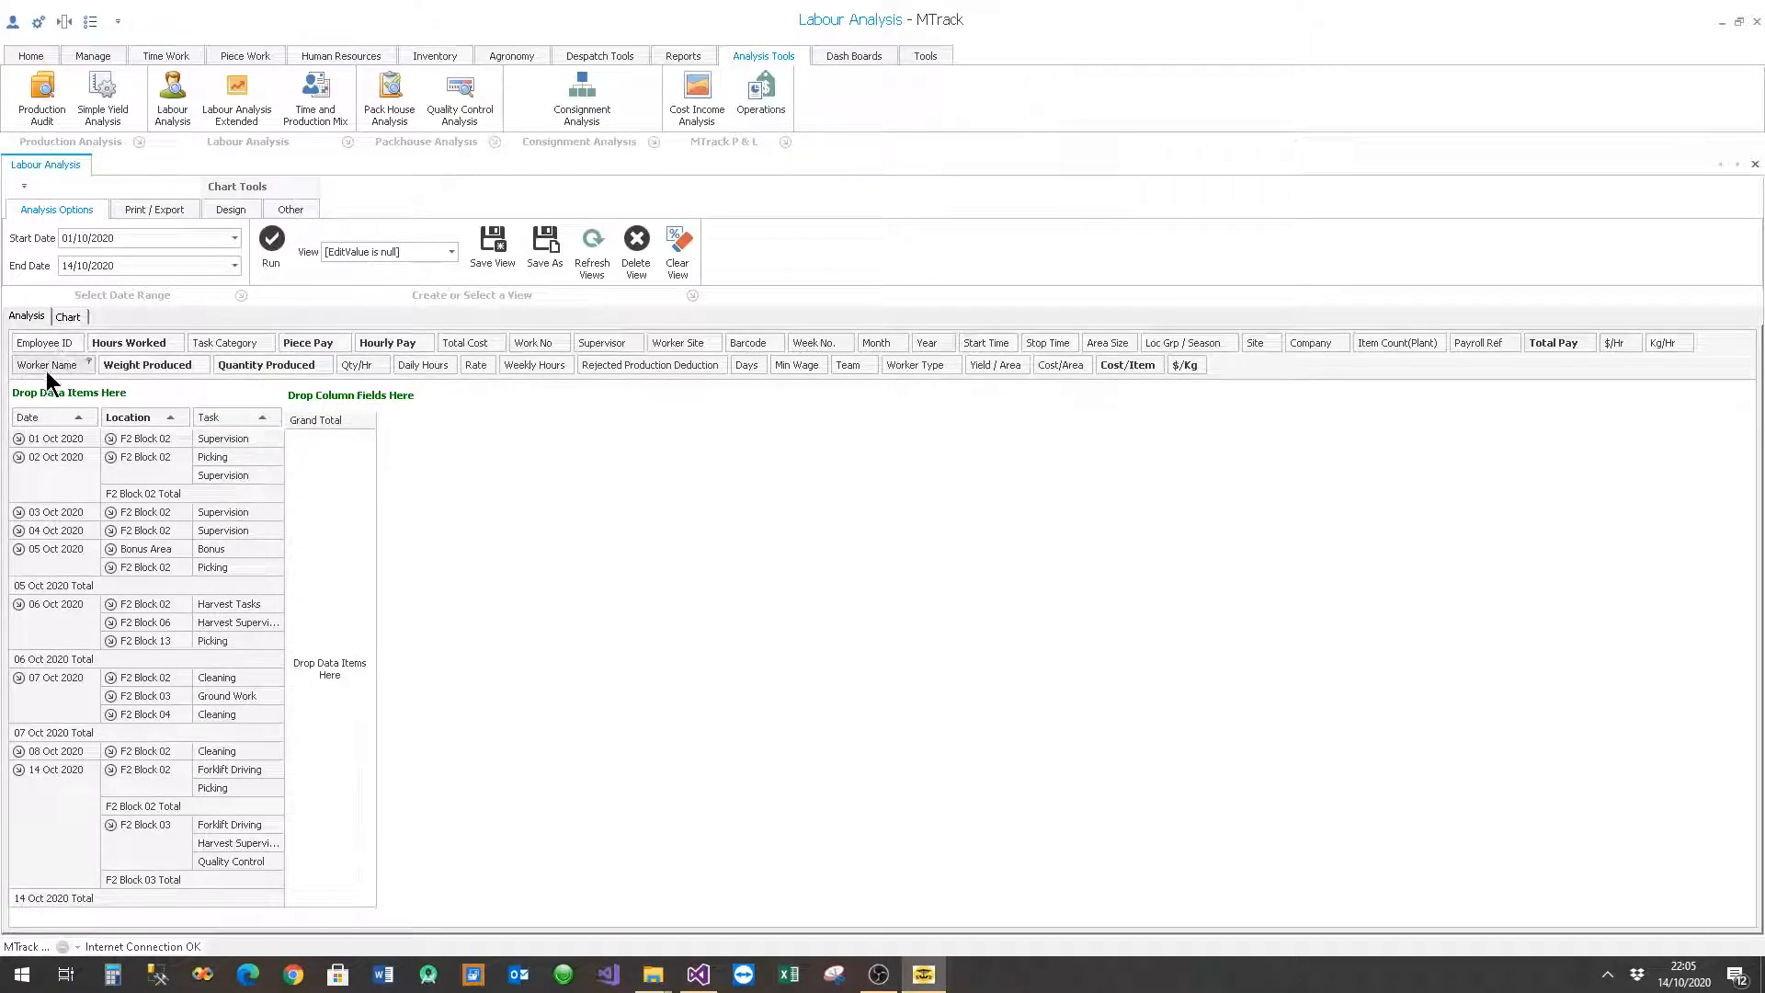
pyautogui.moveTo(46, 371); pyautogui.dragTo(255, 412)
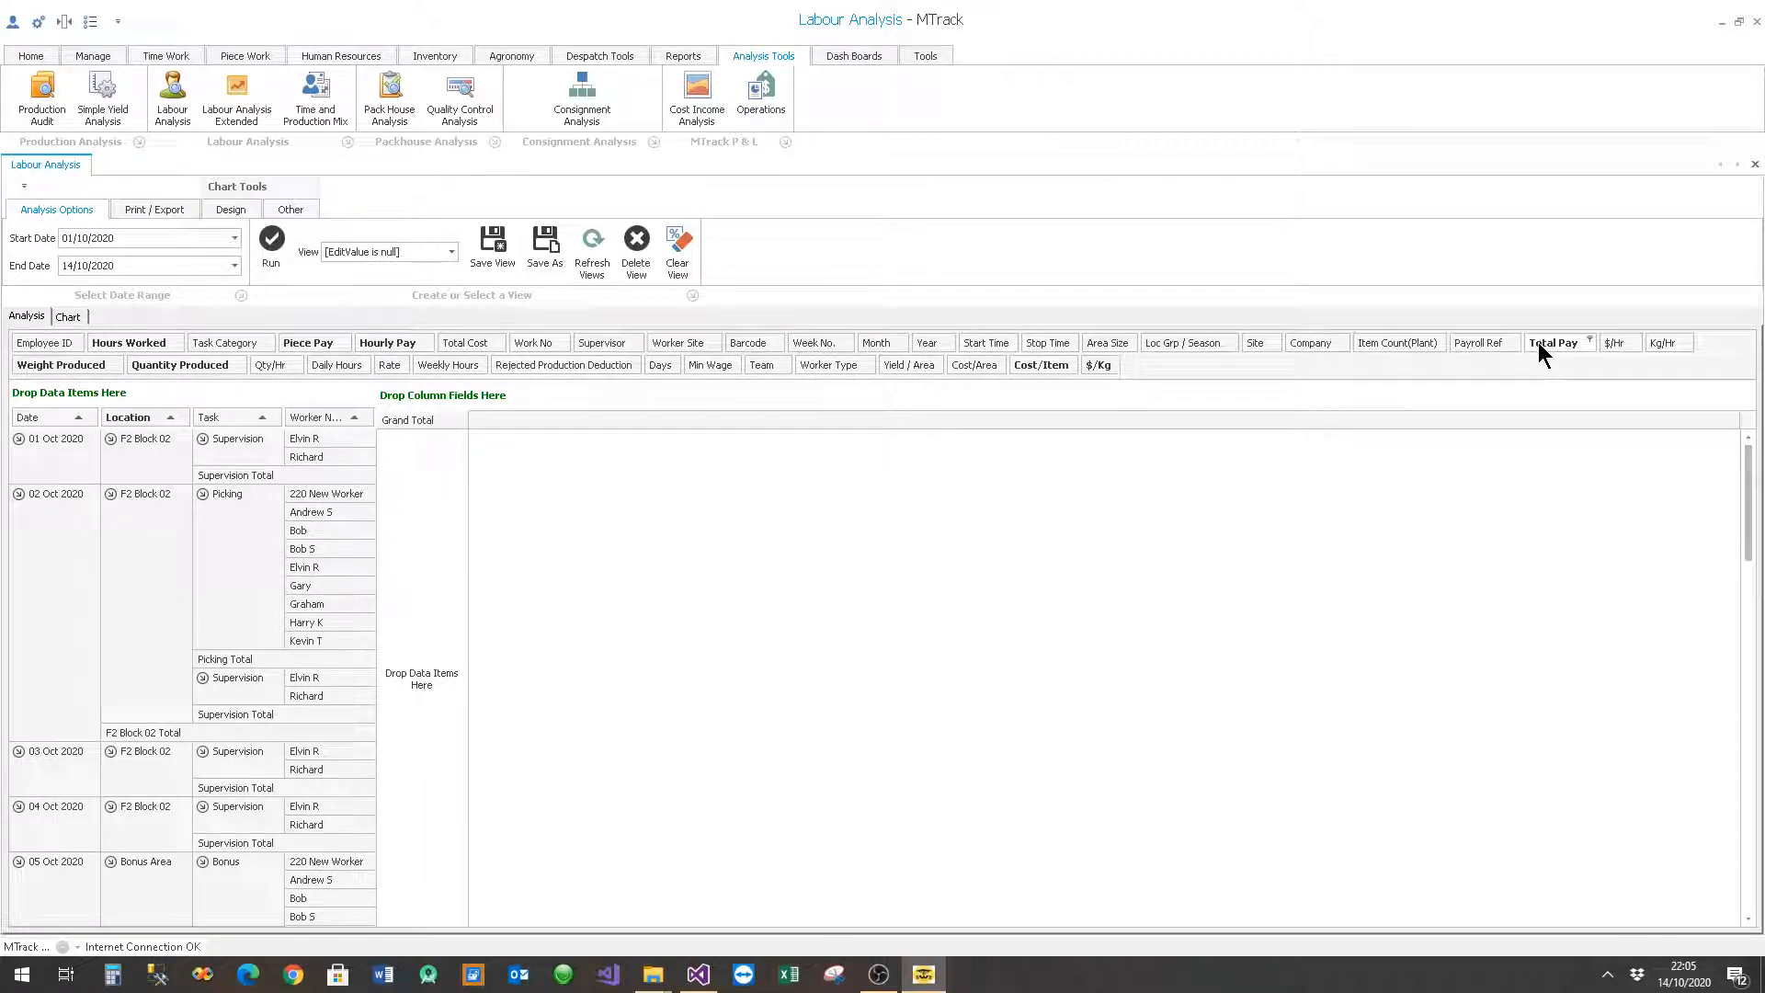
# Step: Add Total Pay to the pivot grid as a data item and review the pay rows
pyautogui.moveTo(1537, 342)
pyautogui.mouseDown()
pyautogui.moveTo(1190, 460)
pyautogui.moveTo(404, 542)
pyautogui.mouseUp()
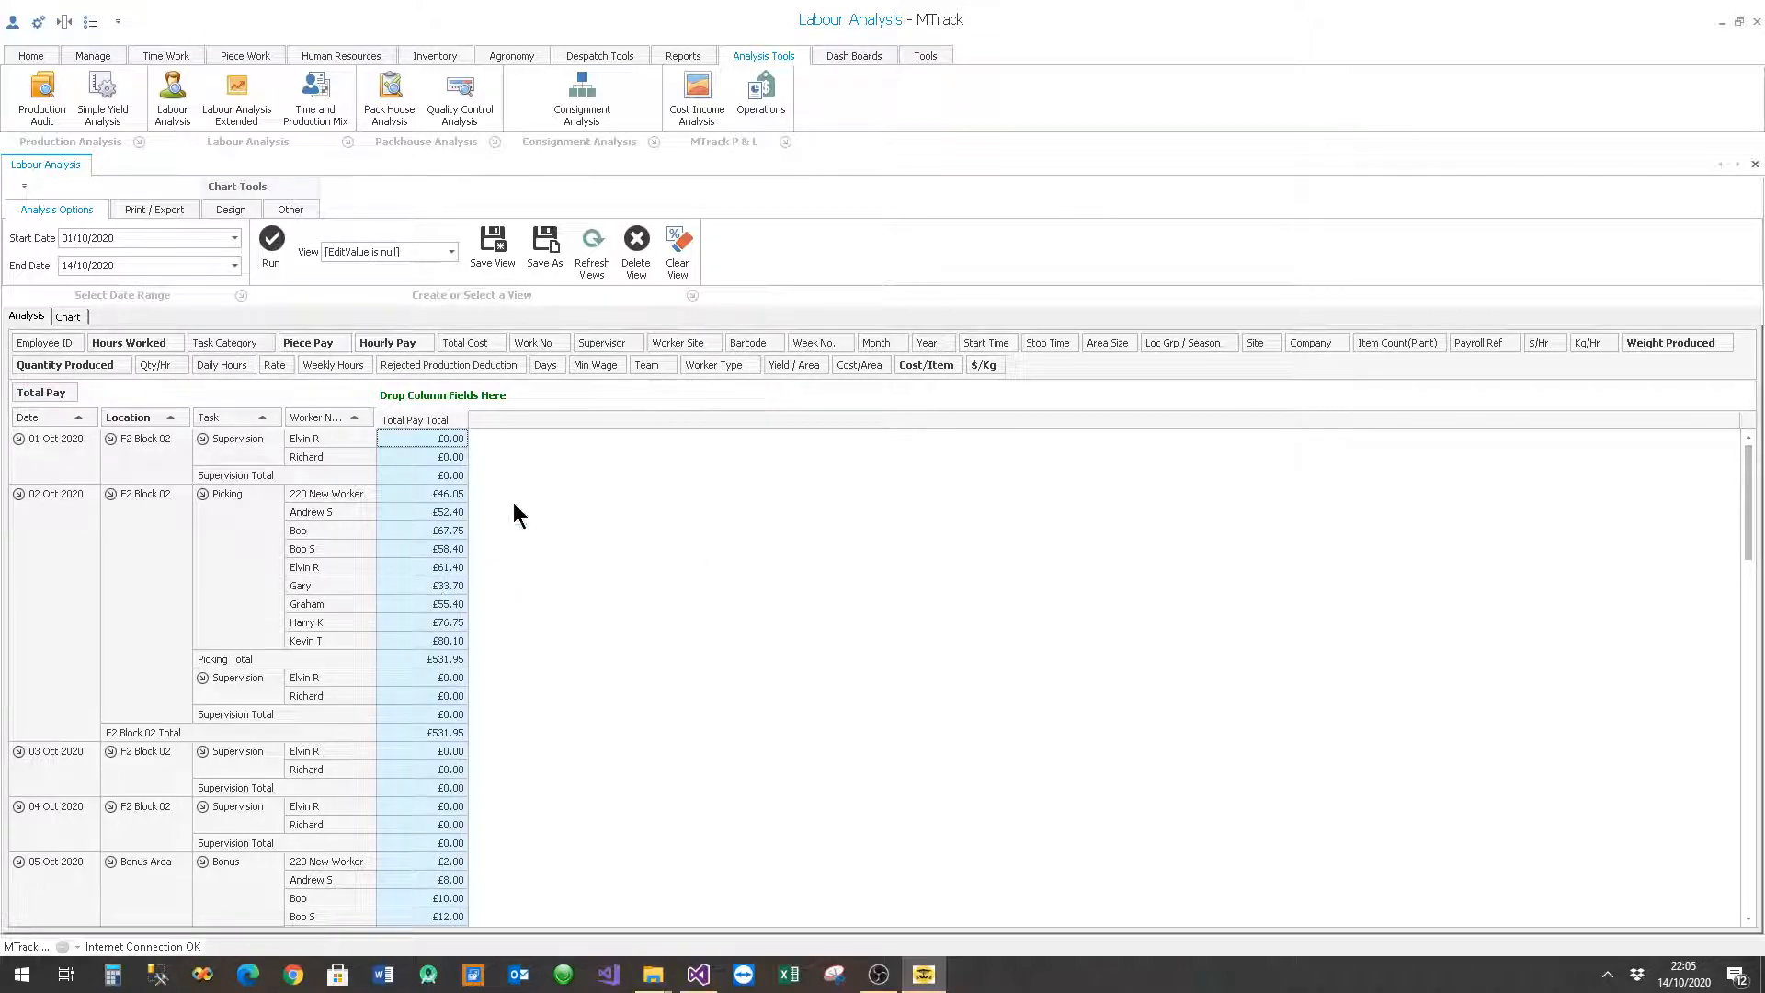
pyautogui.moveTo(64, 392); pyautogui.dragTo(1634, 369)
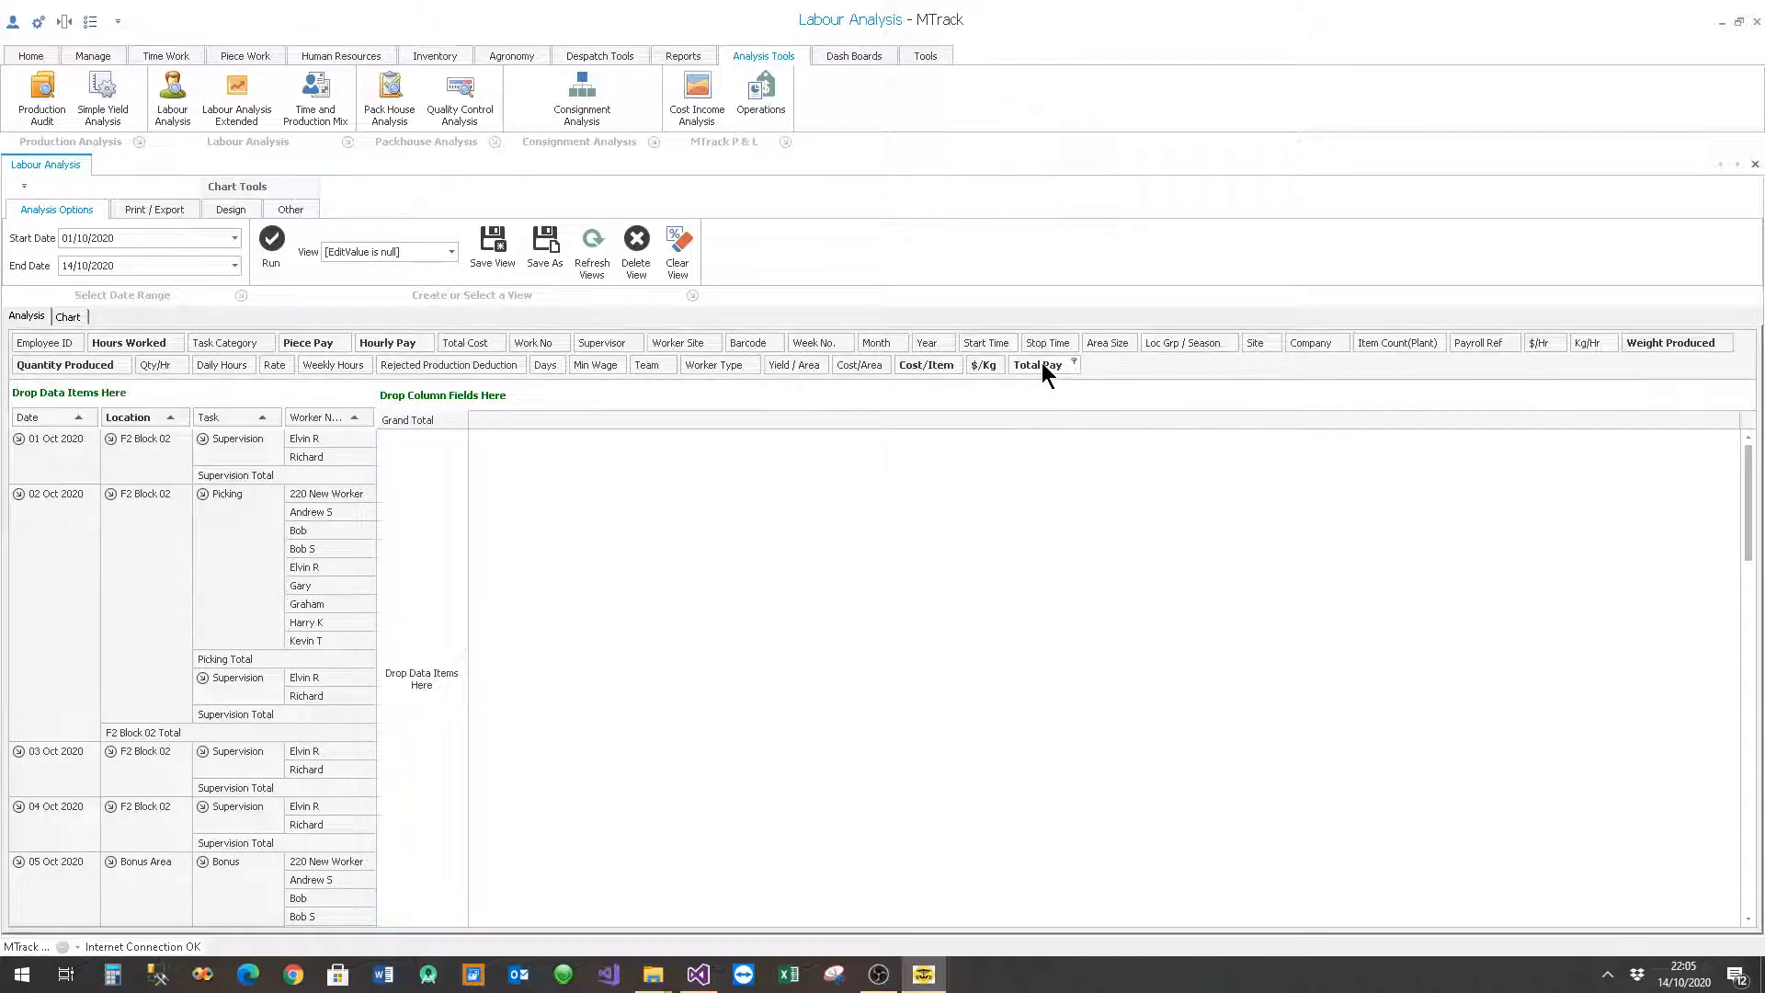
pyautogui.moveTo(1044, 362); pyautogui.dragTo(116, 394)
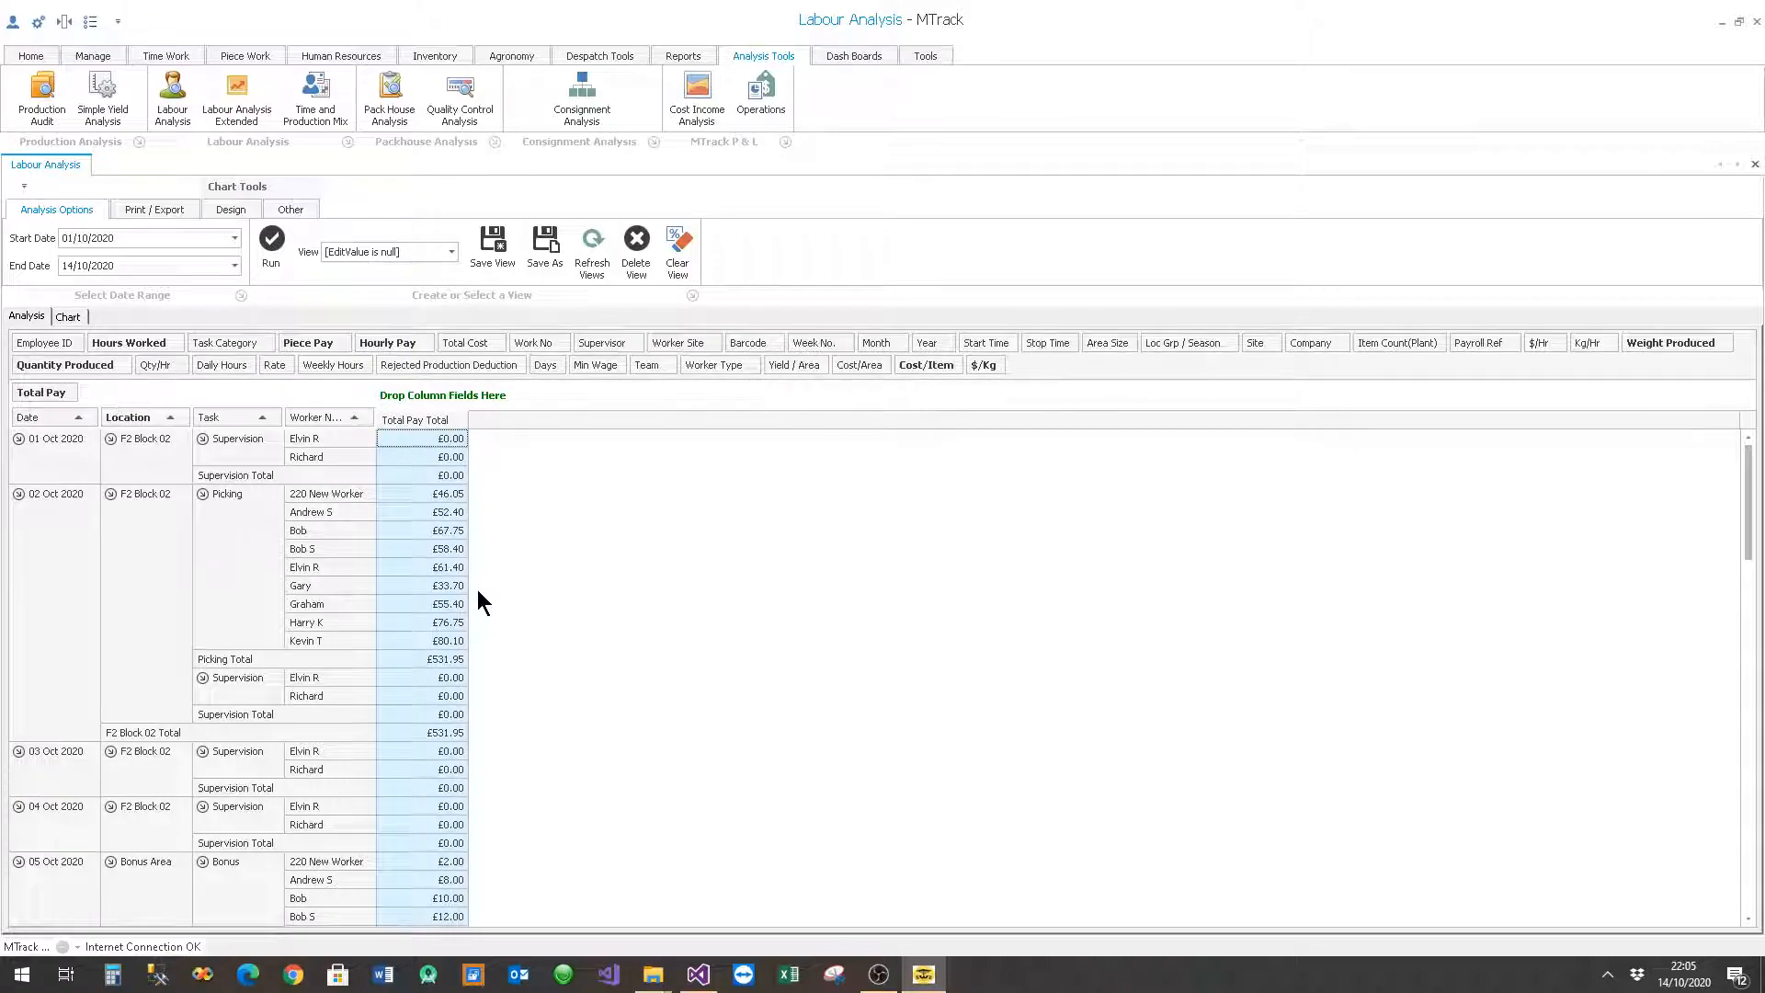
pyautogui.scroll(-10, 426, 670)
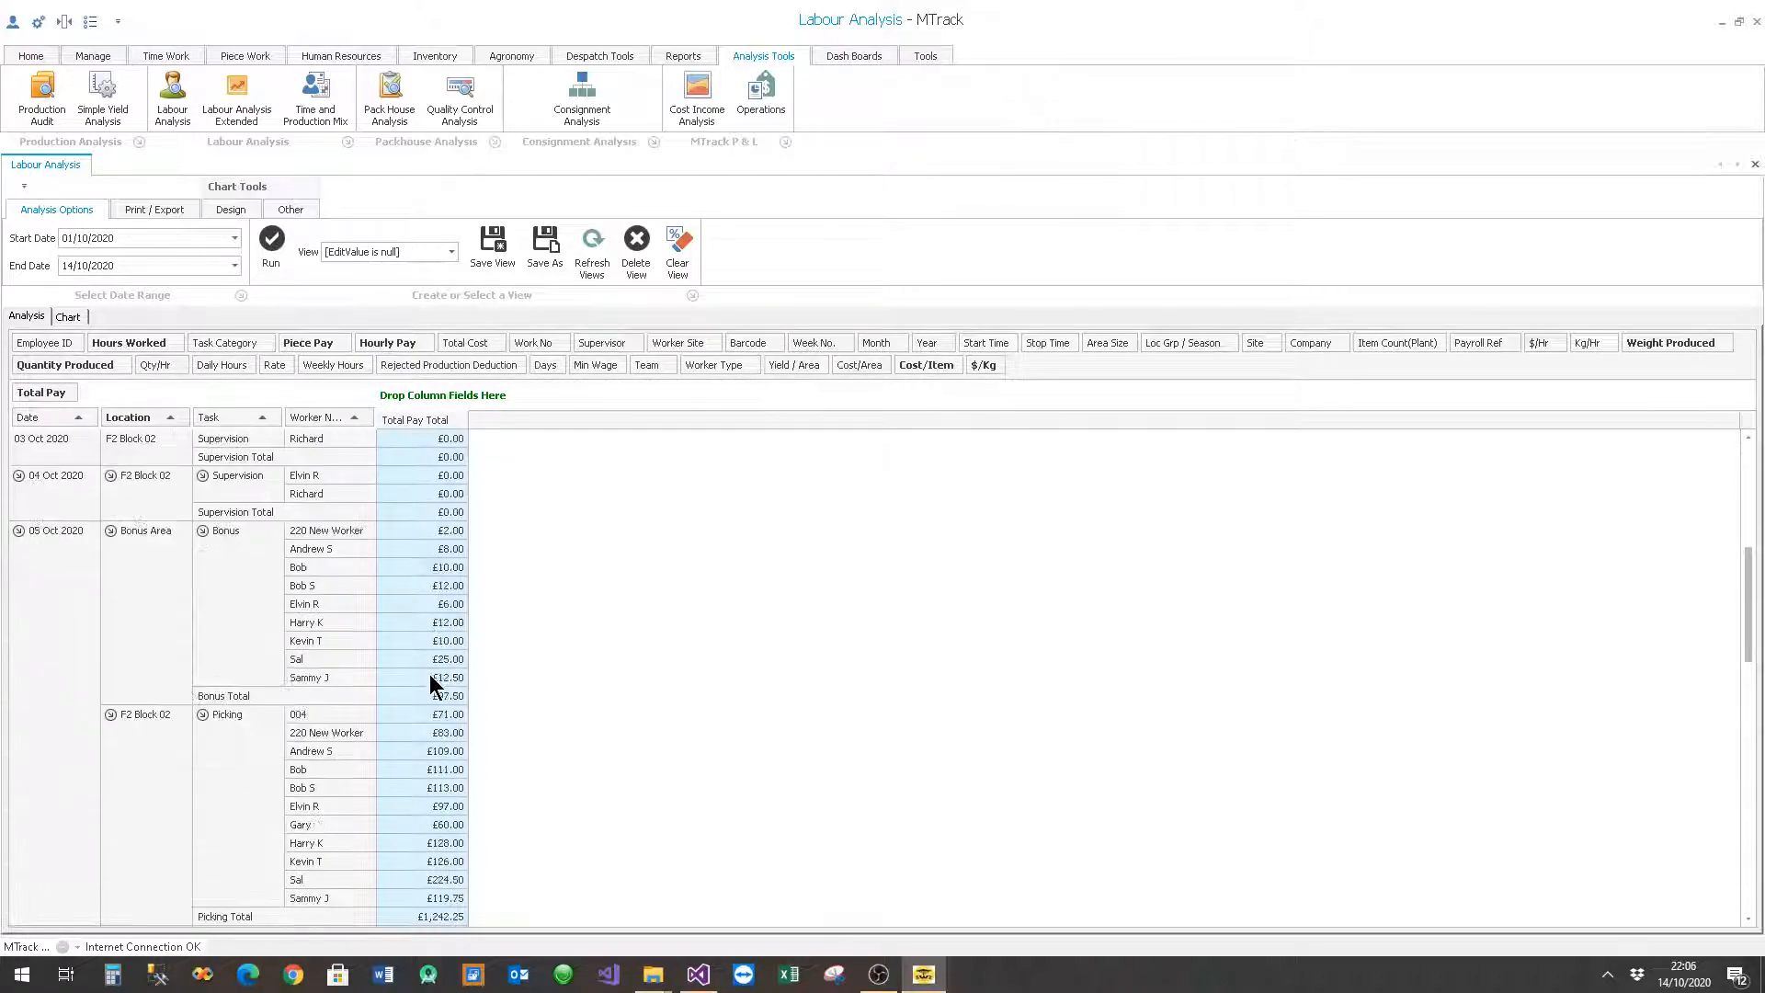
pyautogui.scroll(-15, 430, 670)
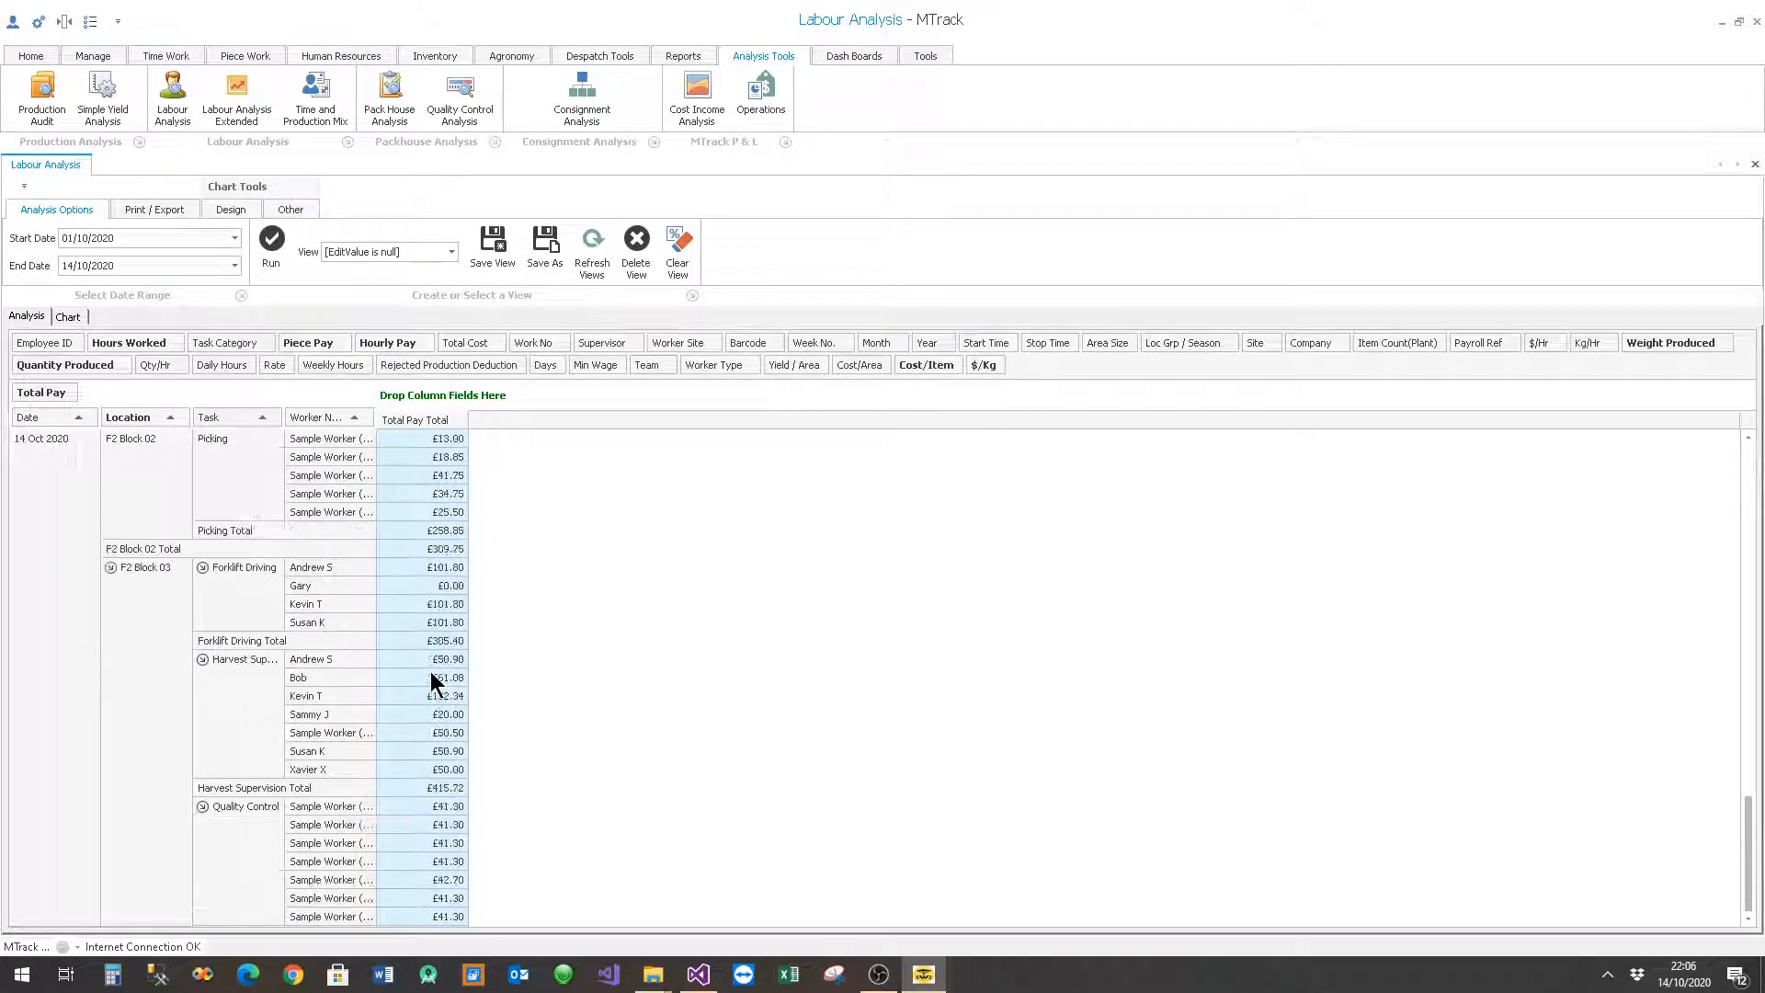
pyautogui.scroll(20, 425, 681)
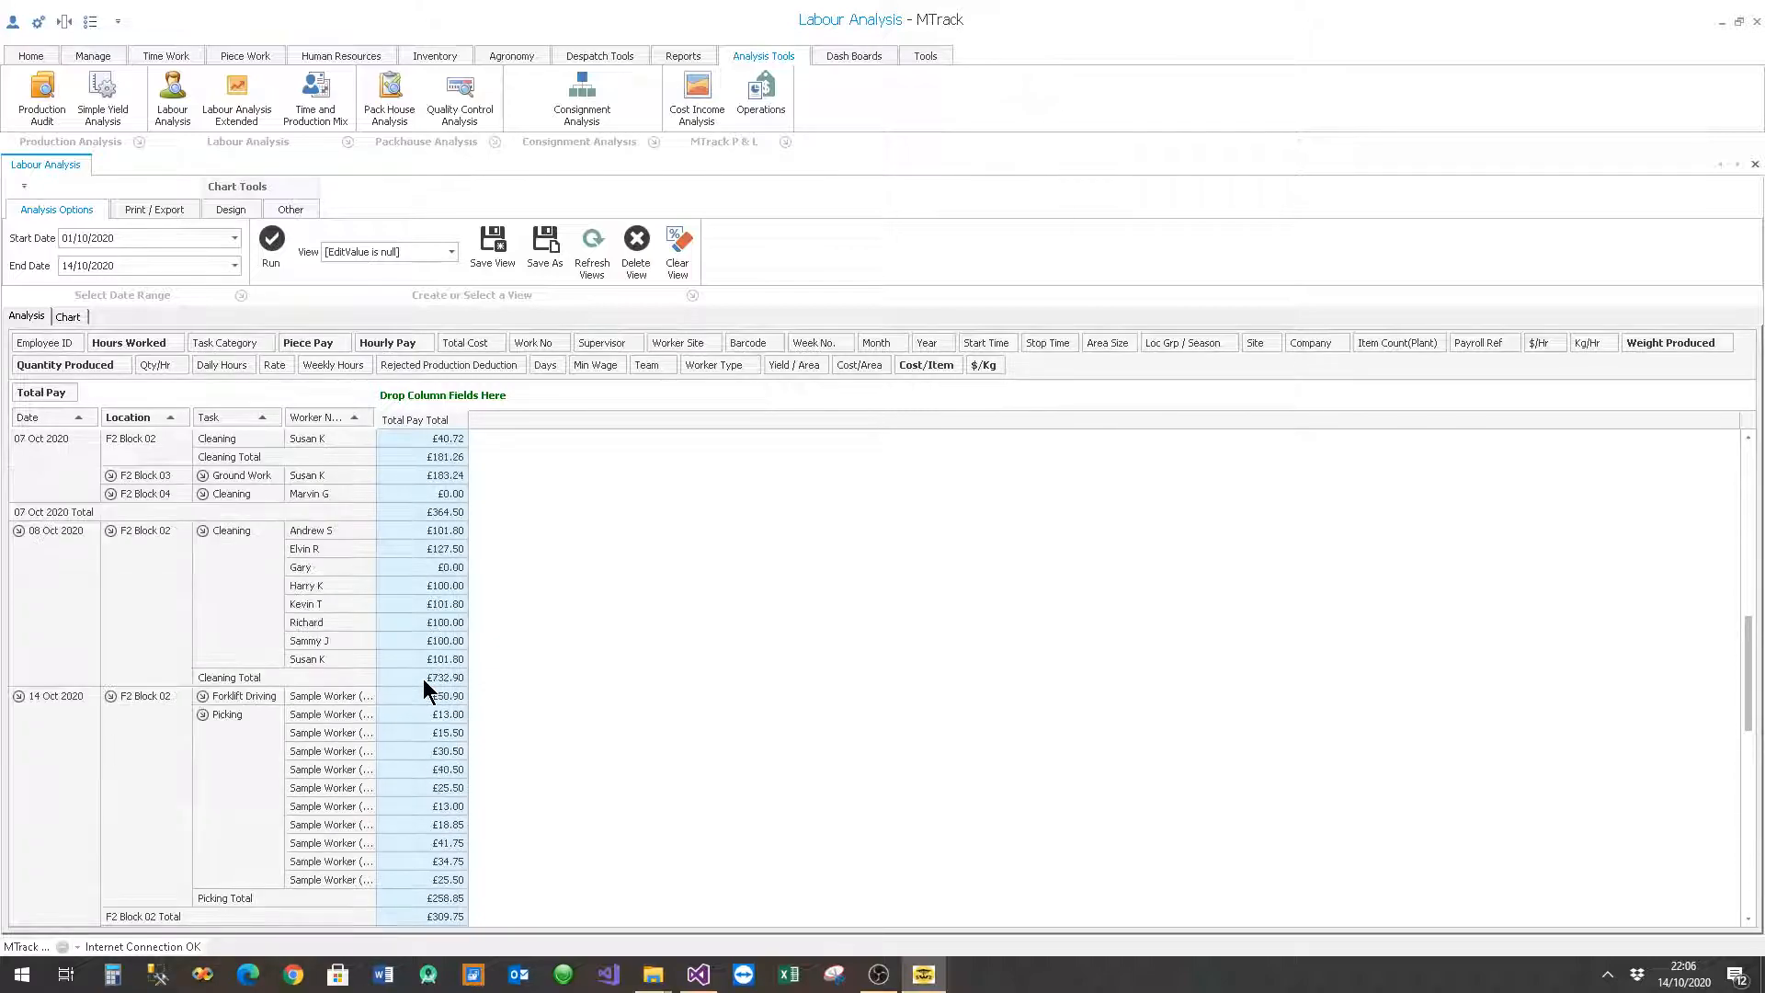
pyautogui.scroll(2, 423, 678)
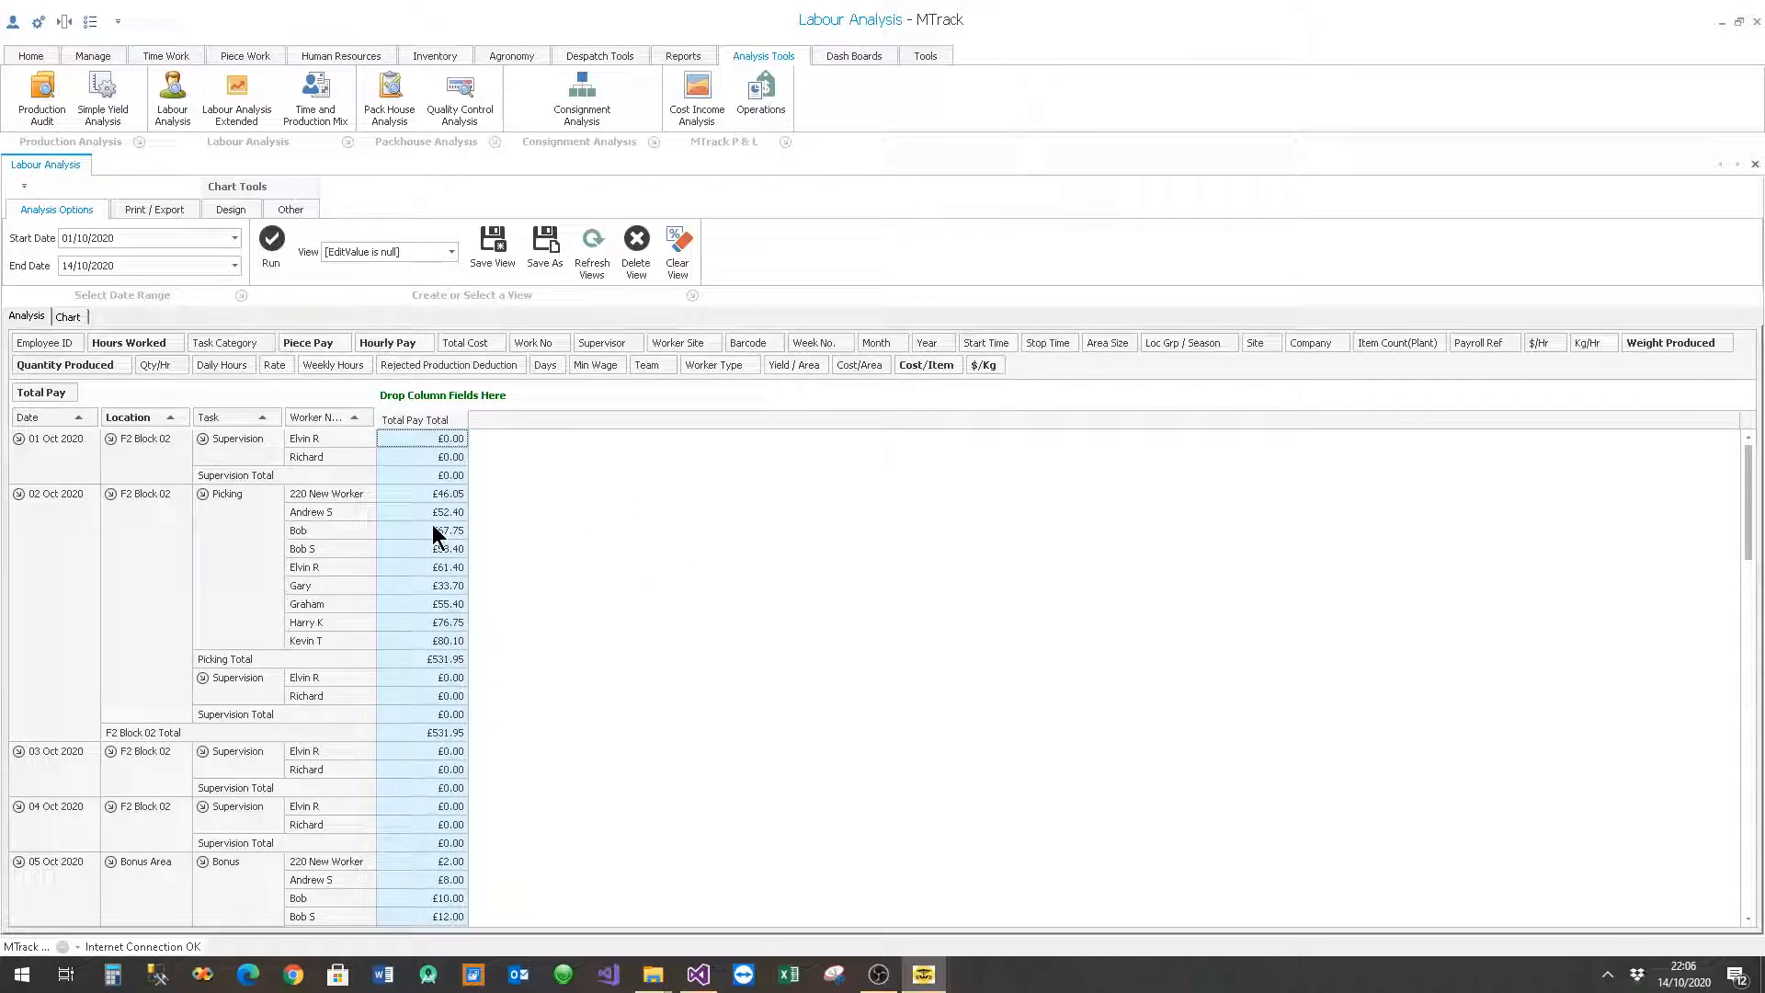
# Step: Save the current layout as a view described as "Test view 99"
pyautogui.click(496, 247)
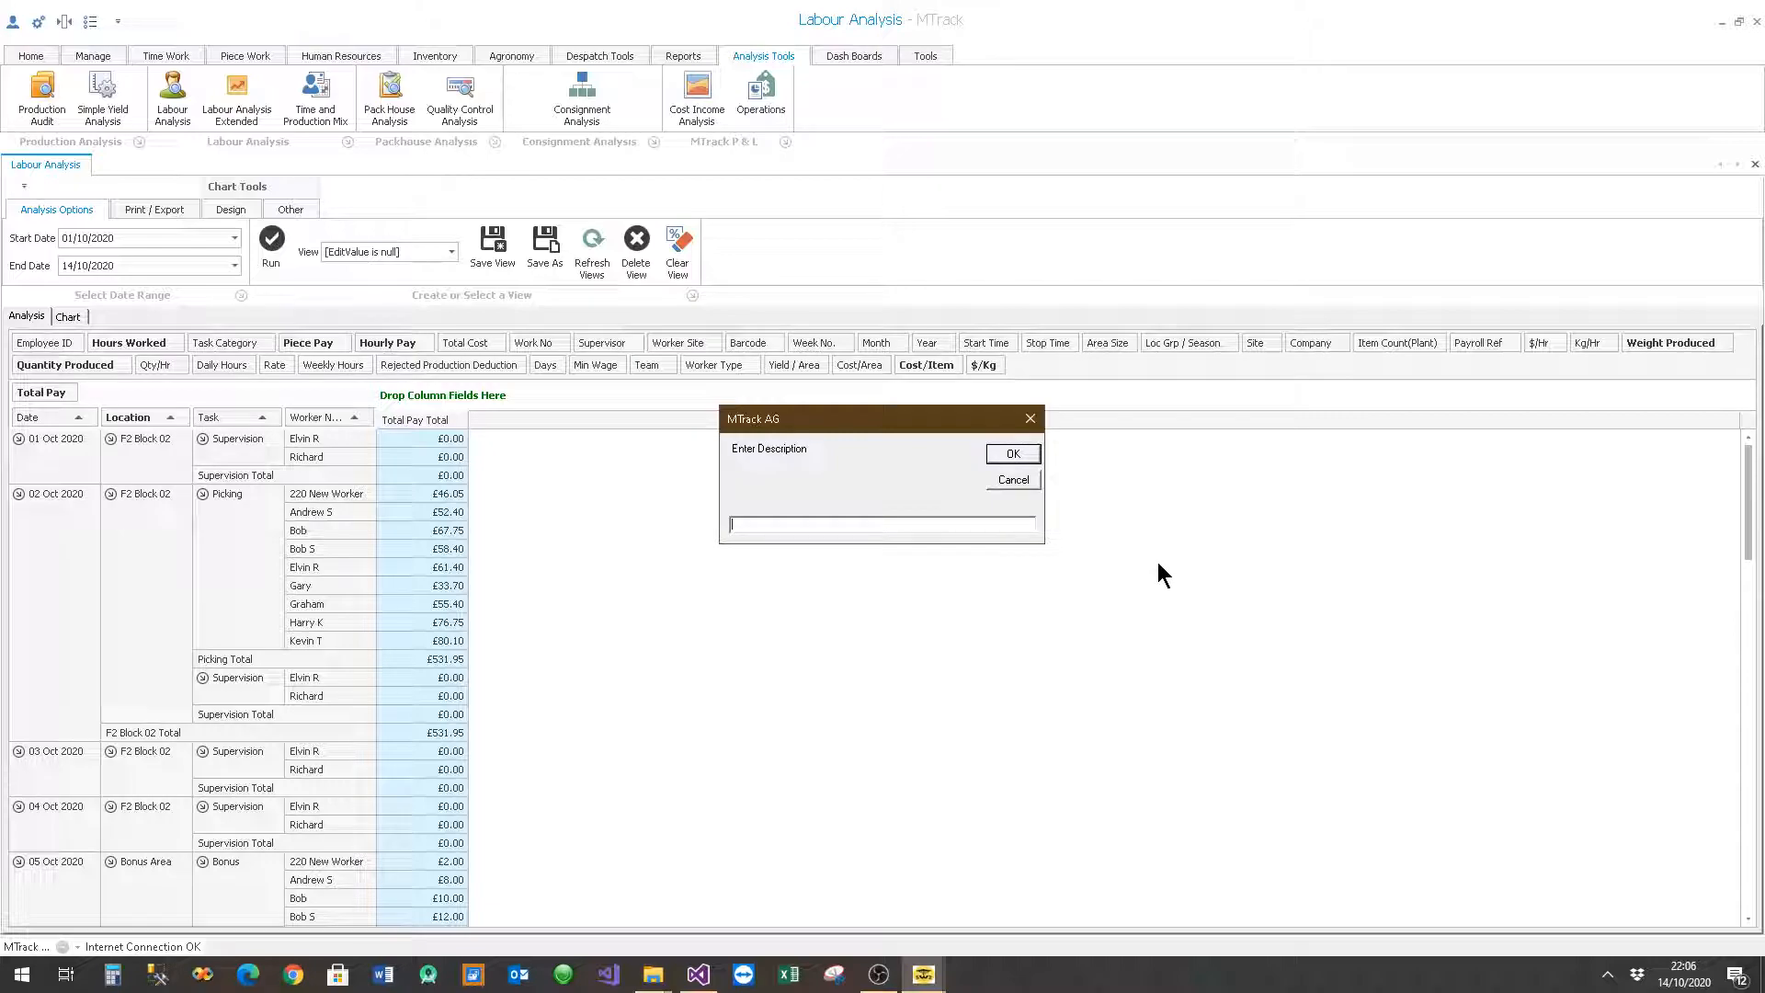
pyautogui.write('Test view 99')
pyautogui.click(1014, 456)
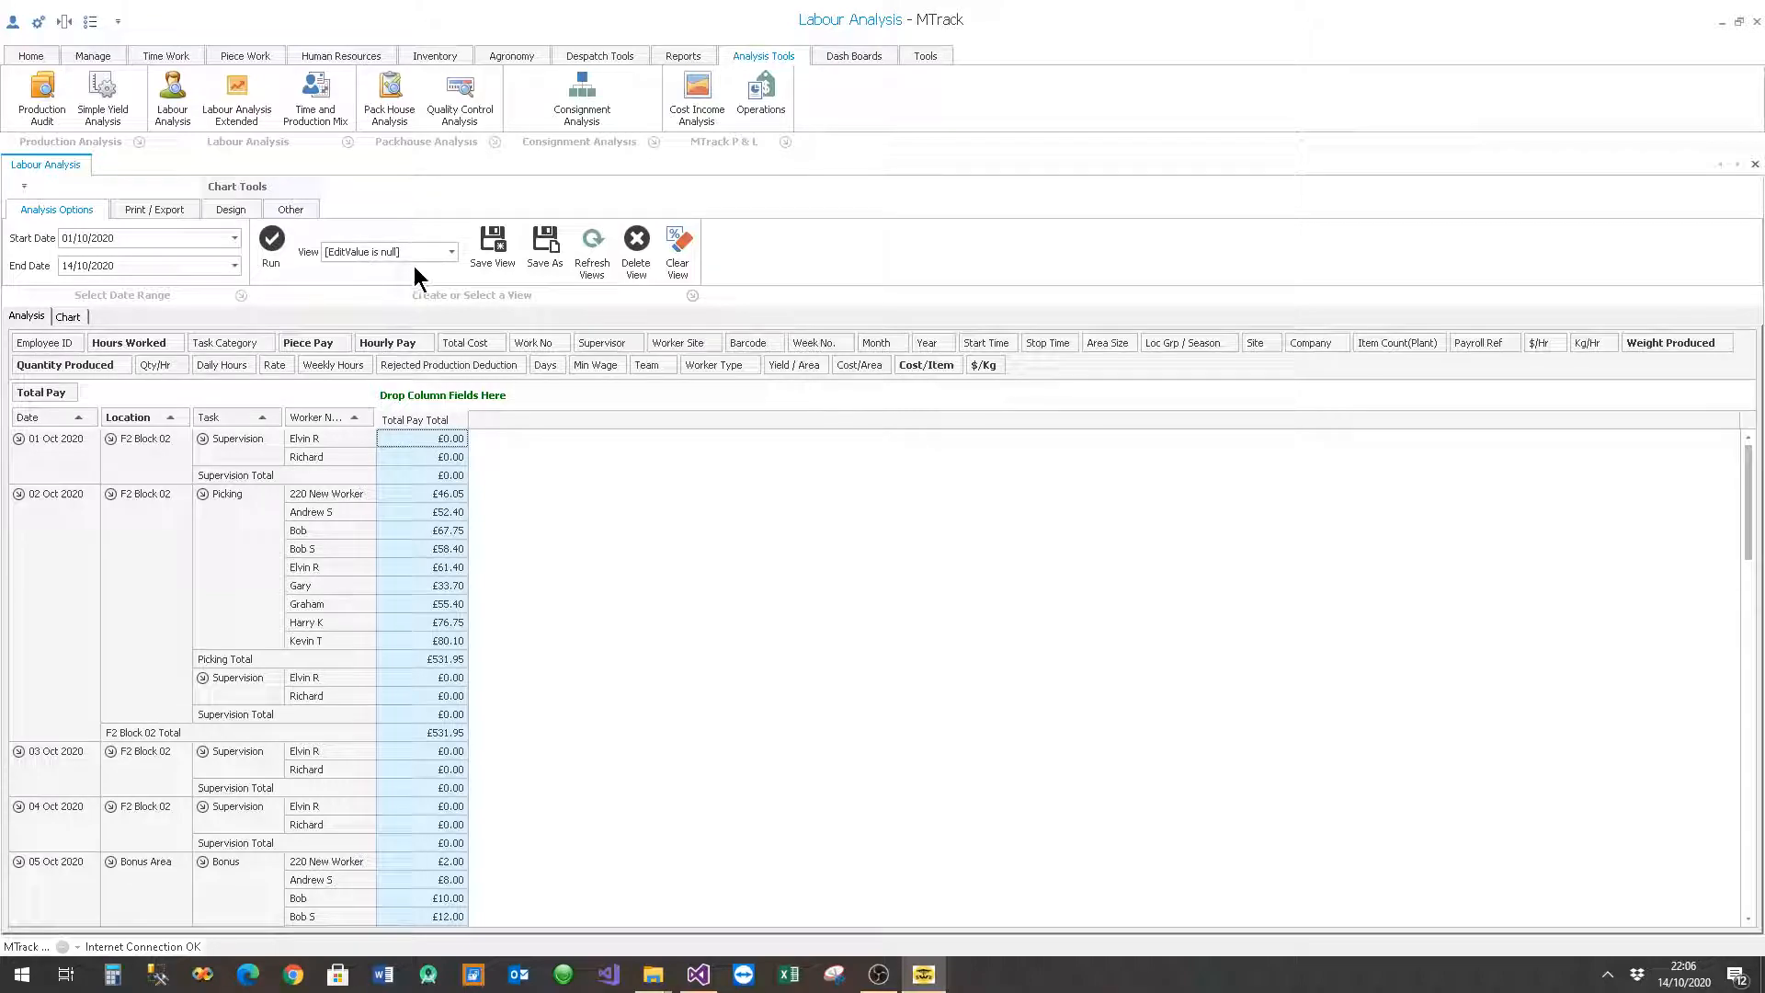
# Step: Load the saved view Test View, followed by Worker Performance
pyautogui.click(452, 253)
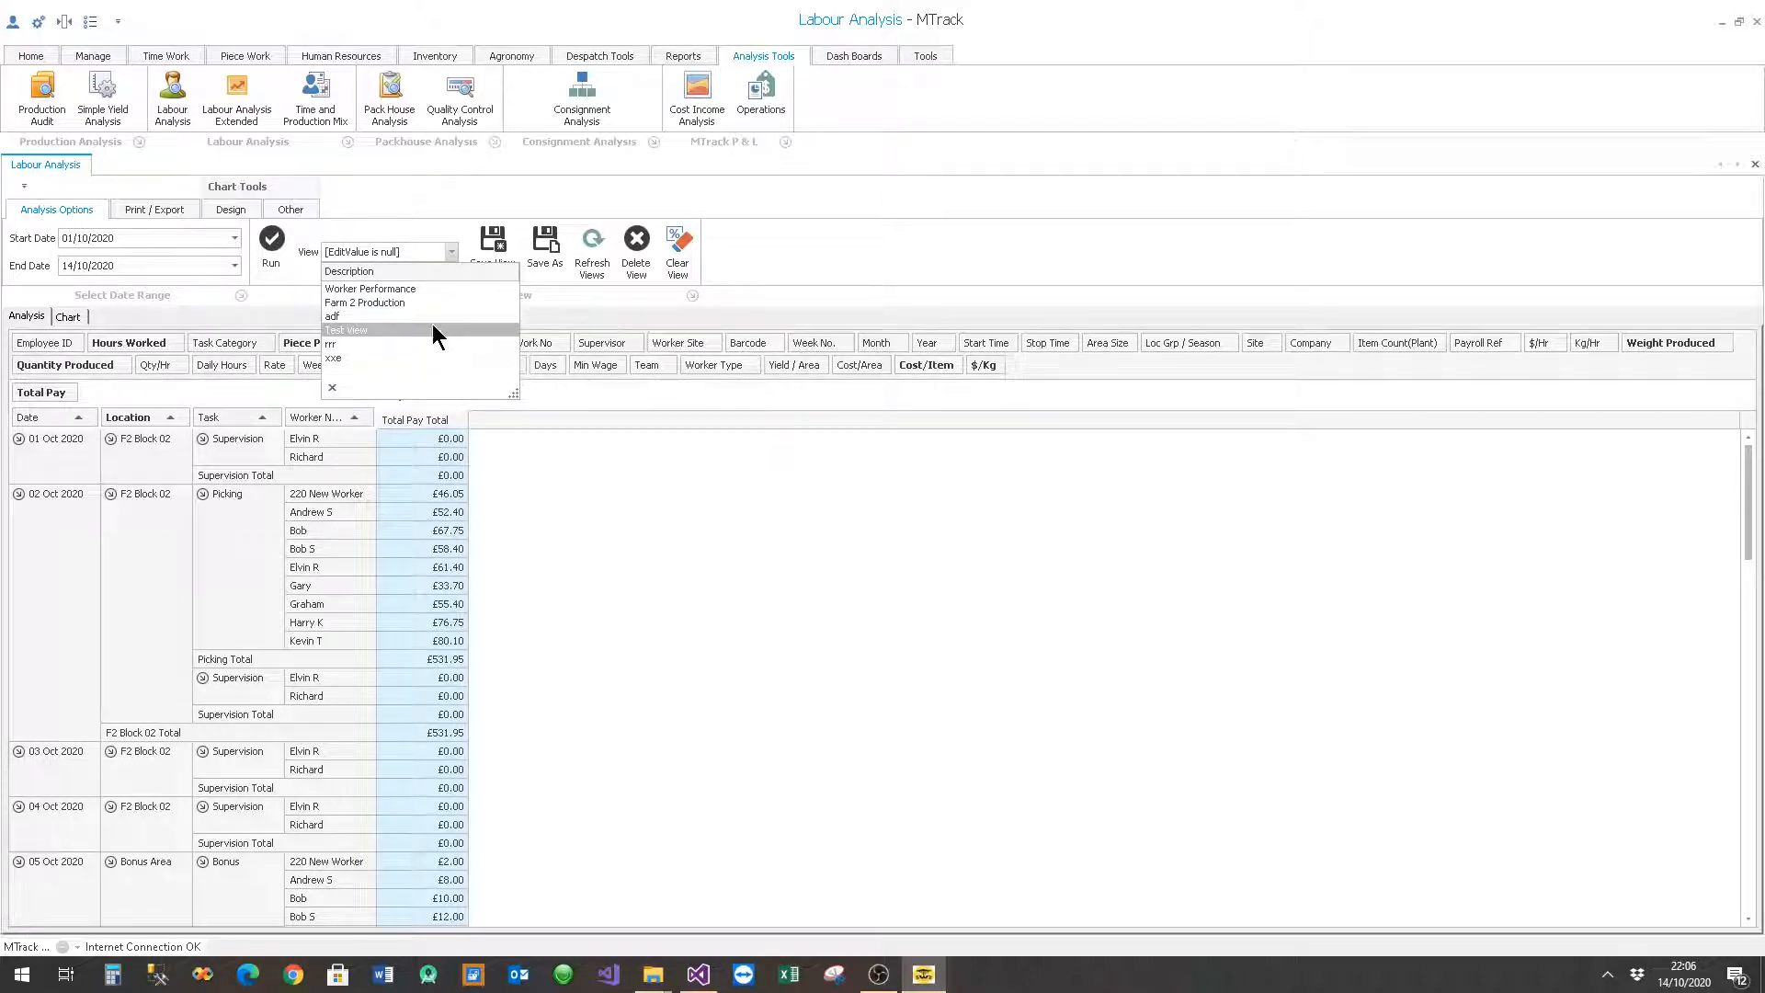
pyautogui.click(354, 329)
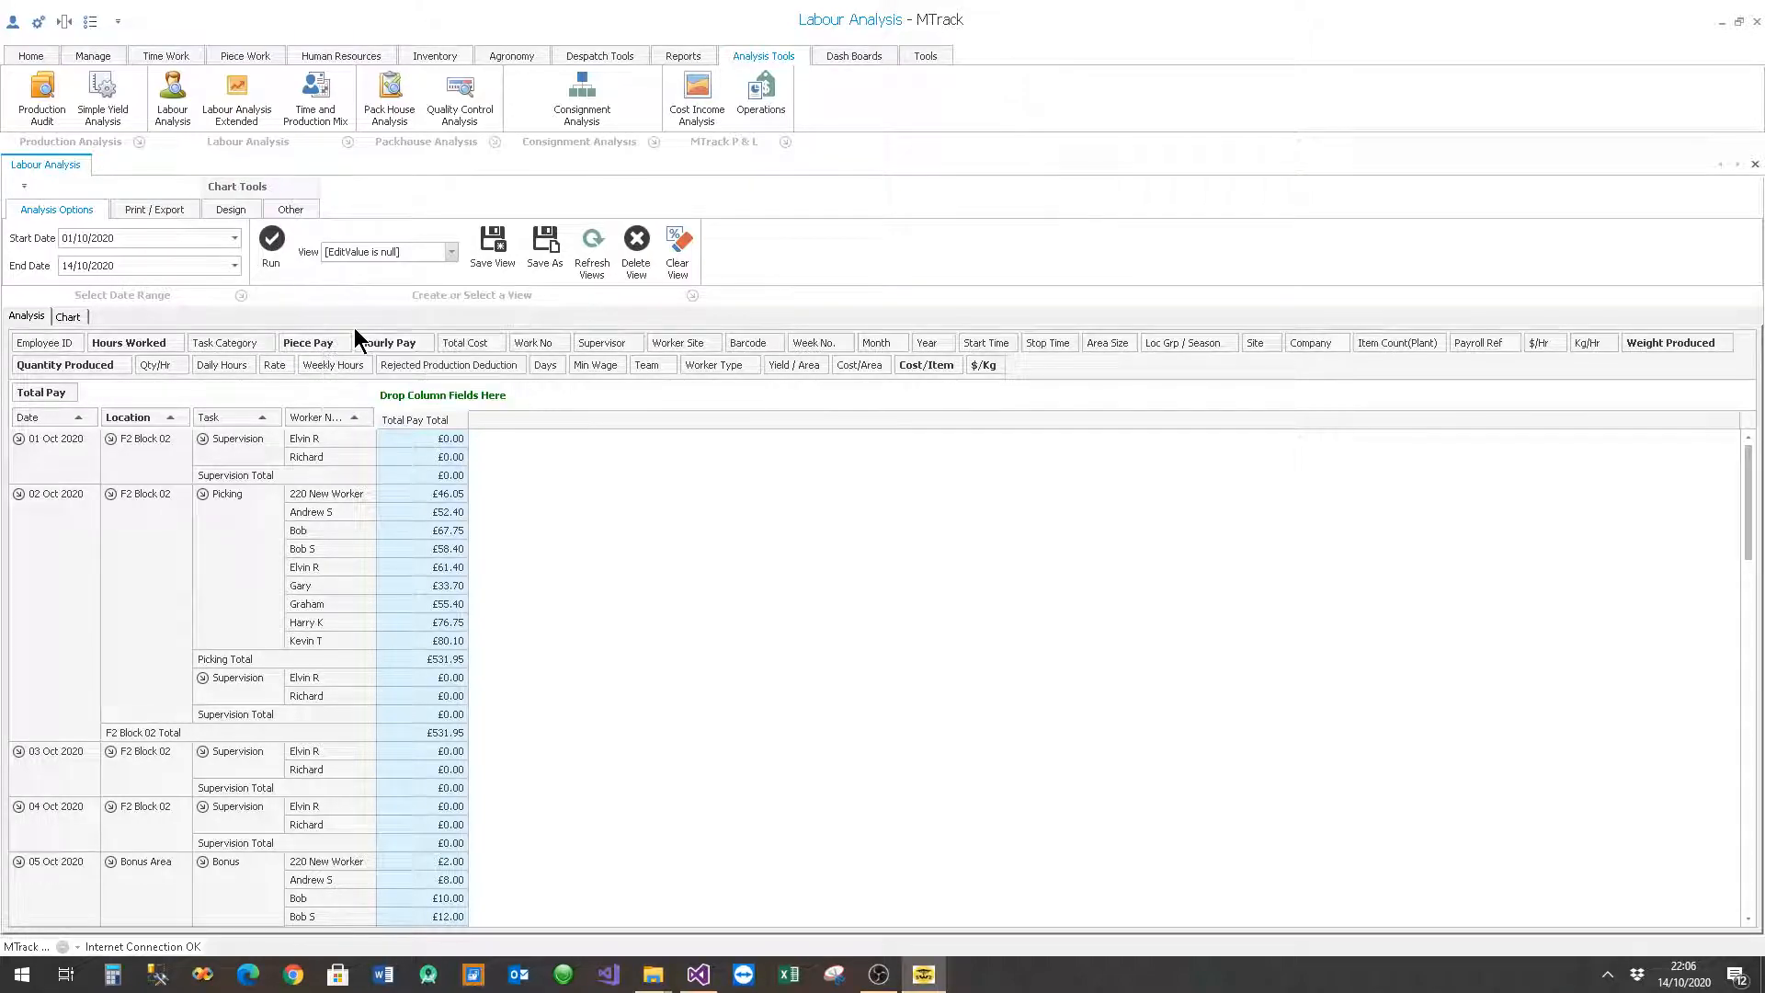
pyautogui.click(451, 254)
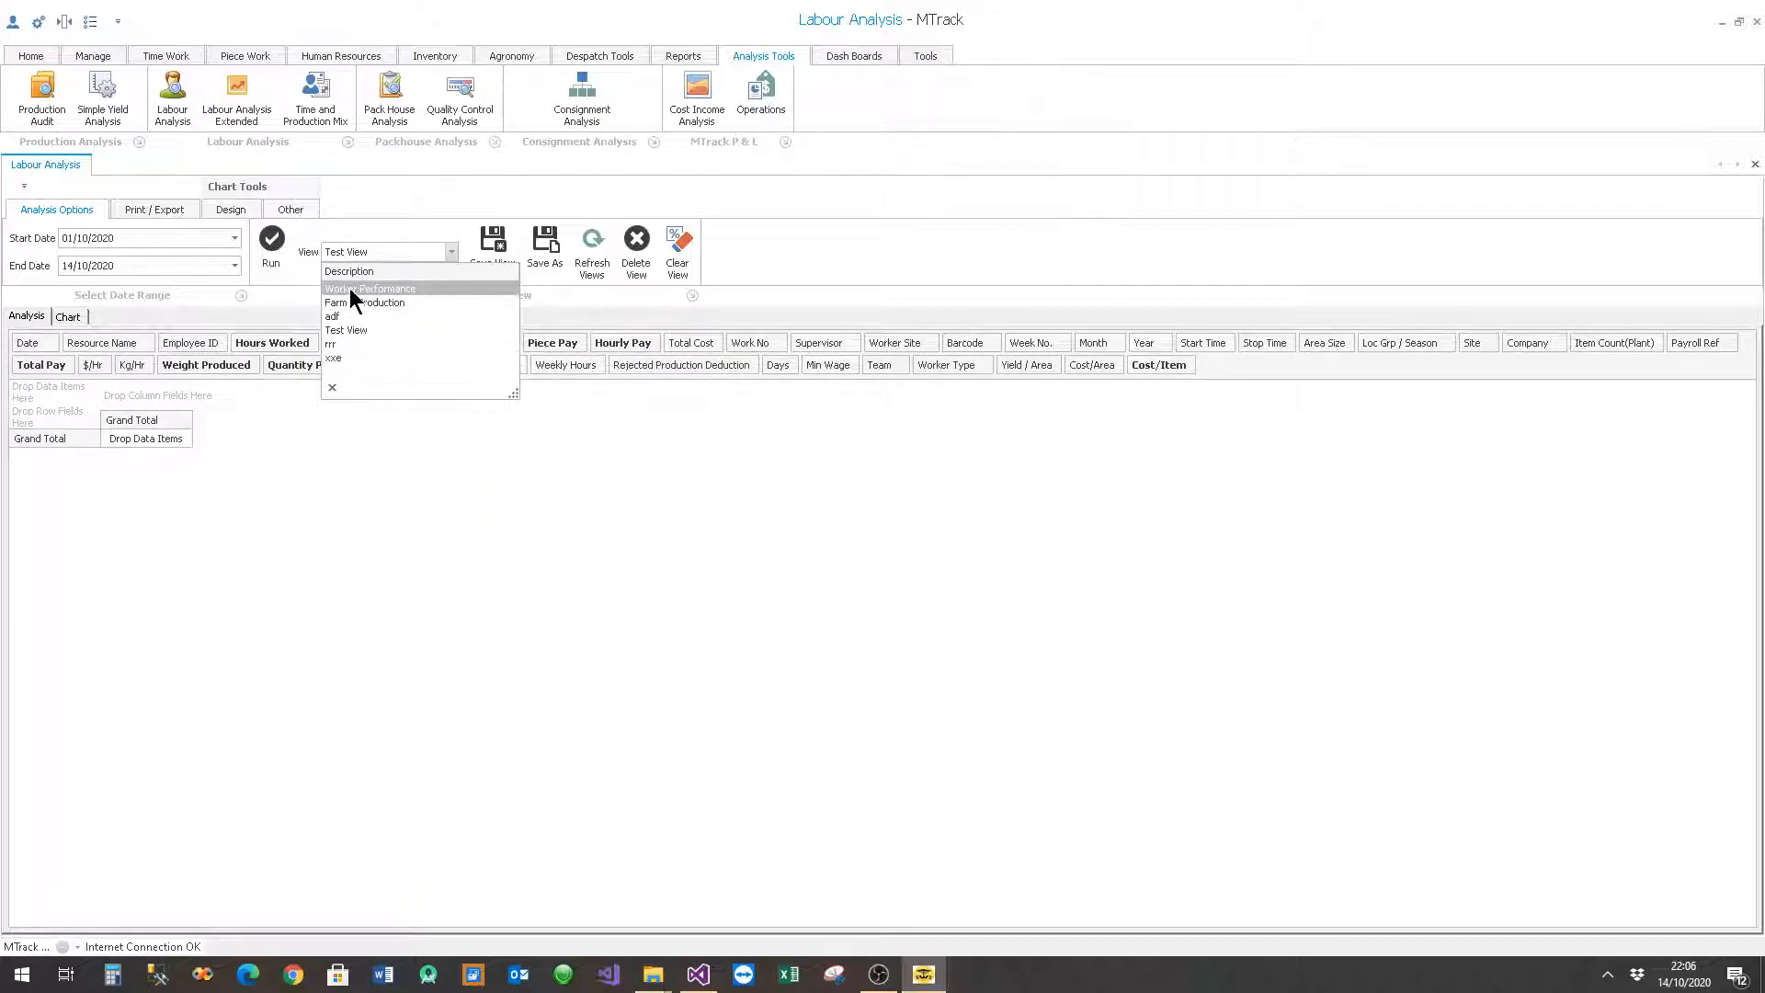
pyautogui.click(350, 288)
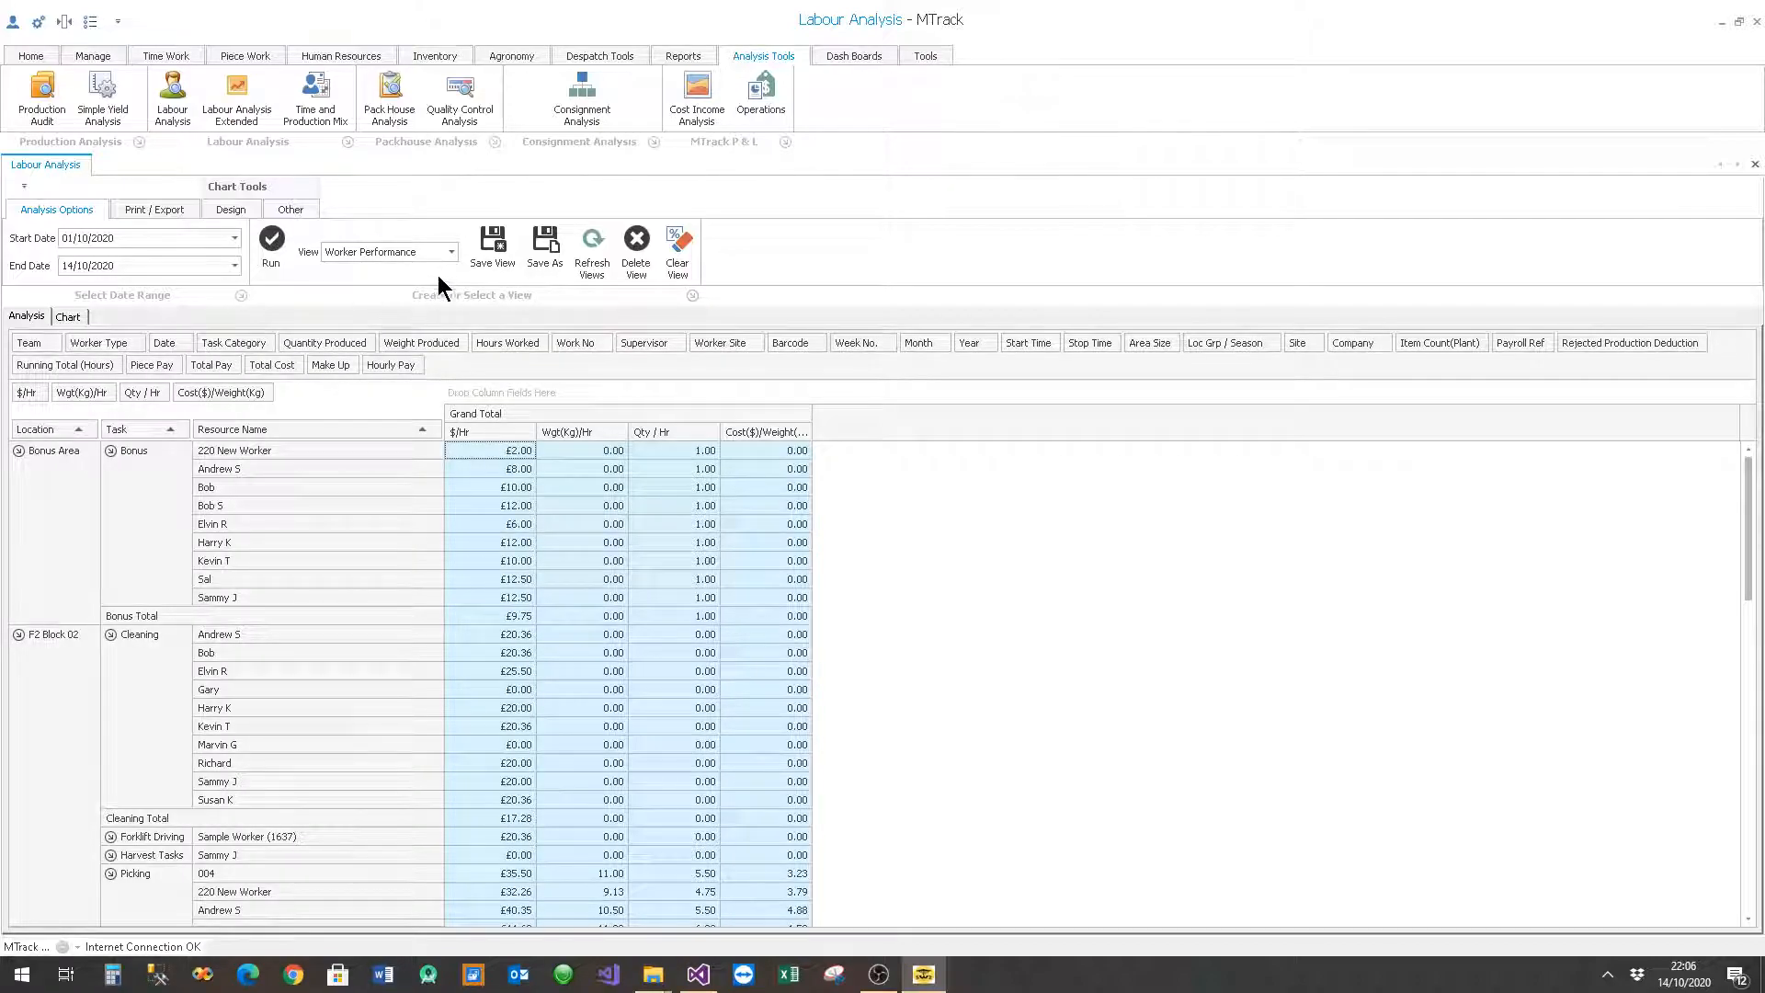
# Step: Refresh the list of saved views and load Test view 99
pyautogui.click(589, 243)
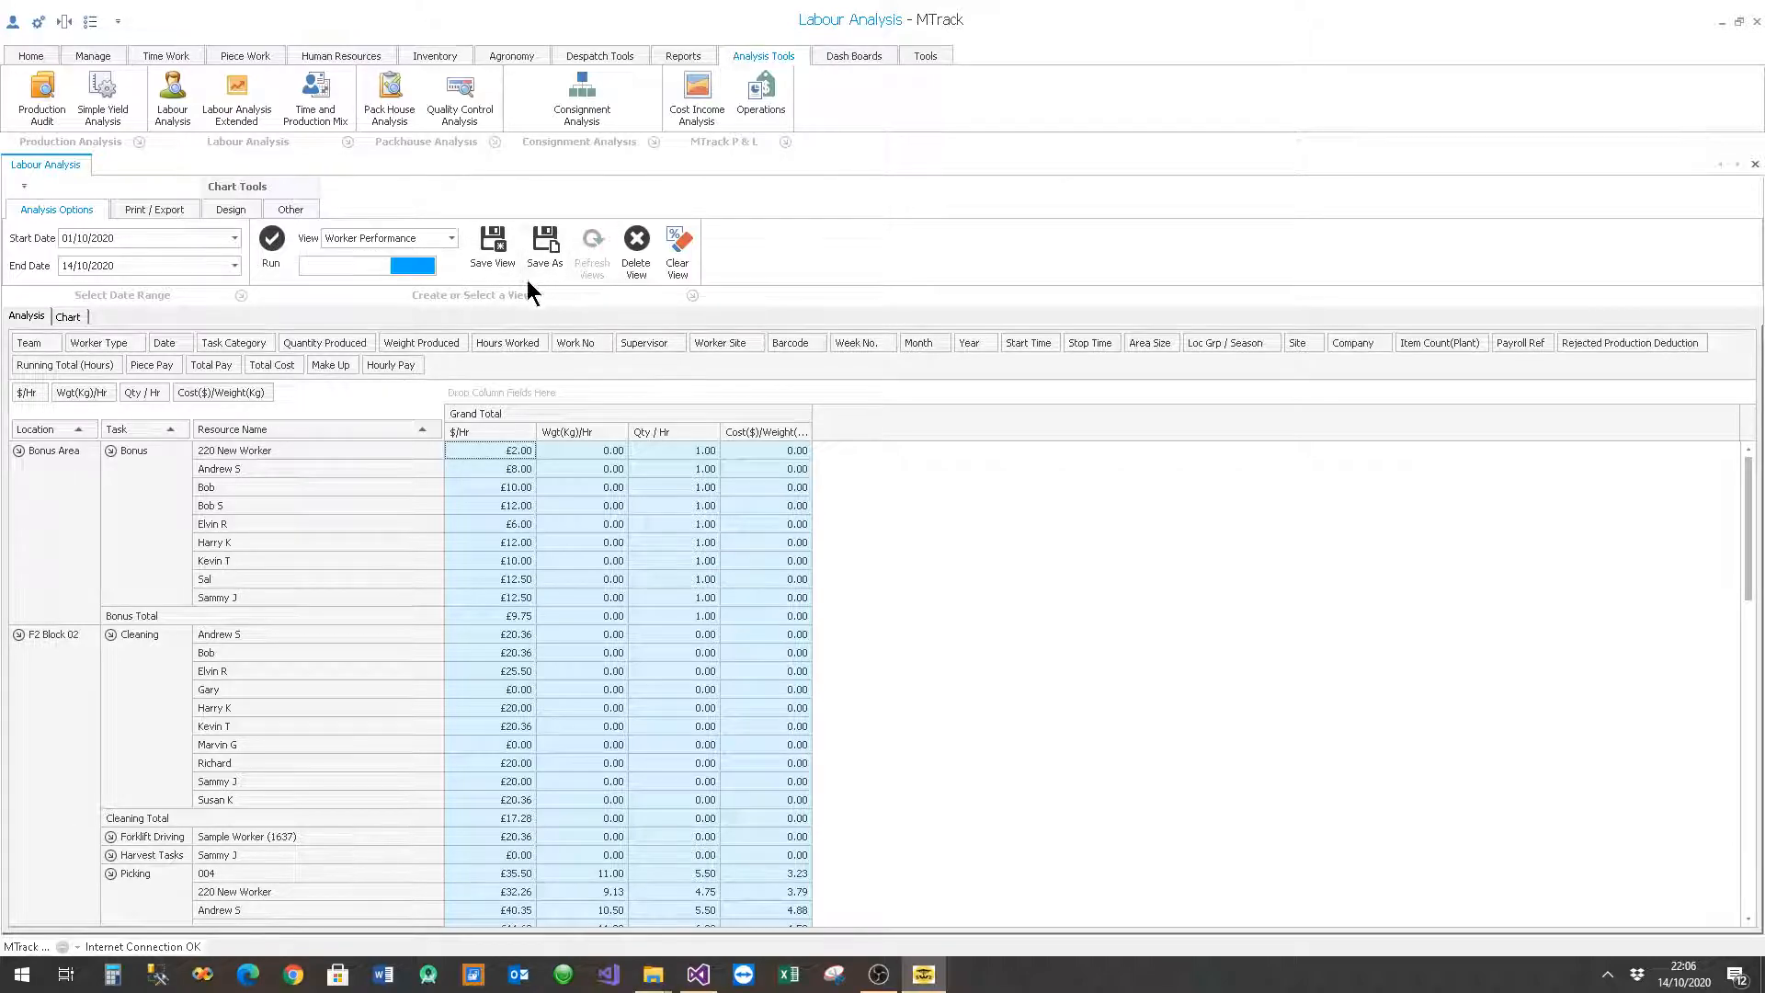
pyautogui.click(387, 251)
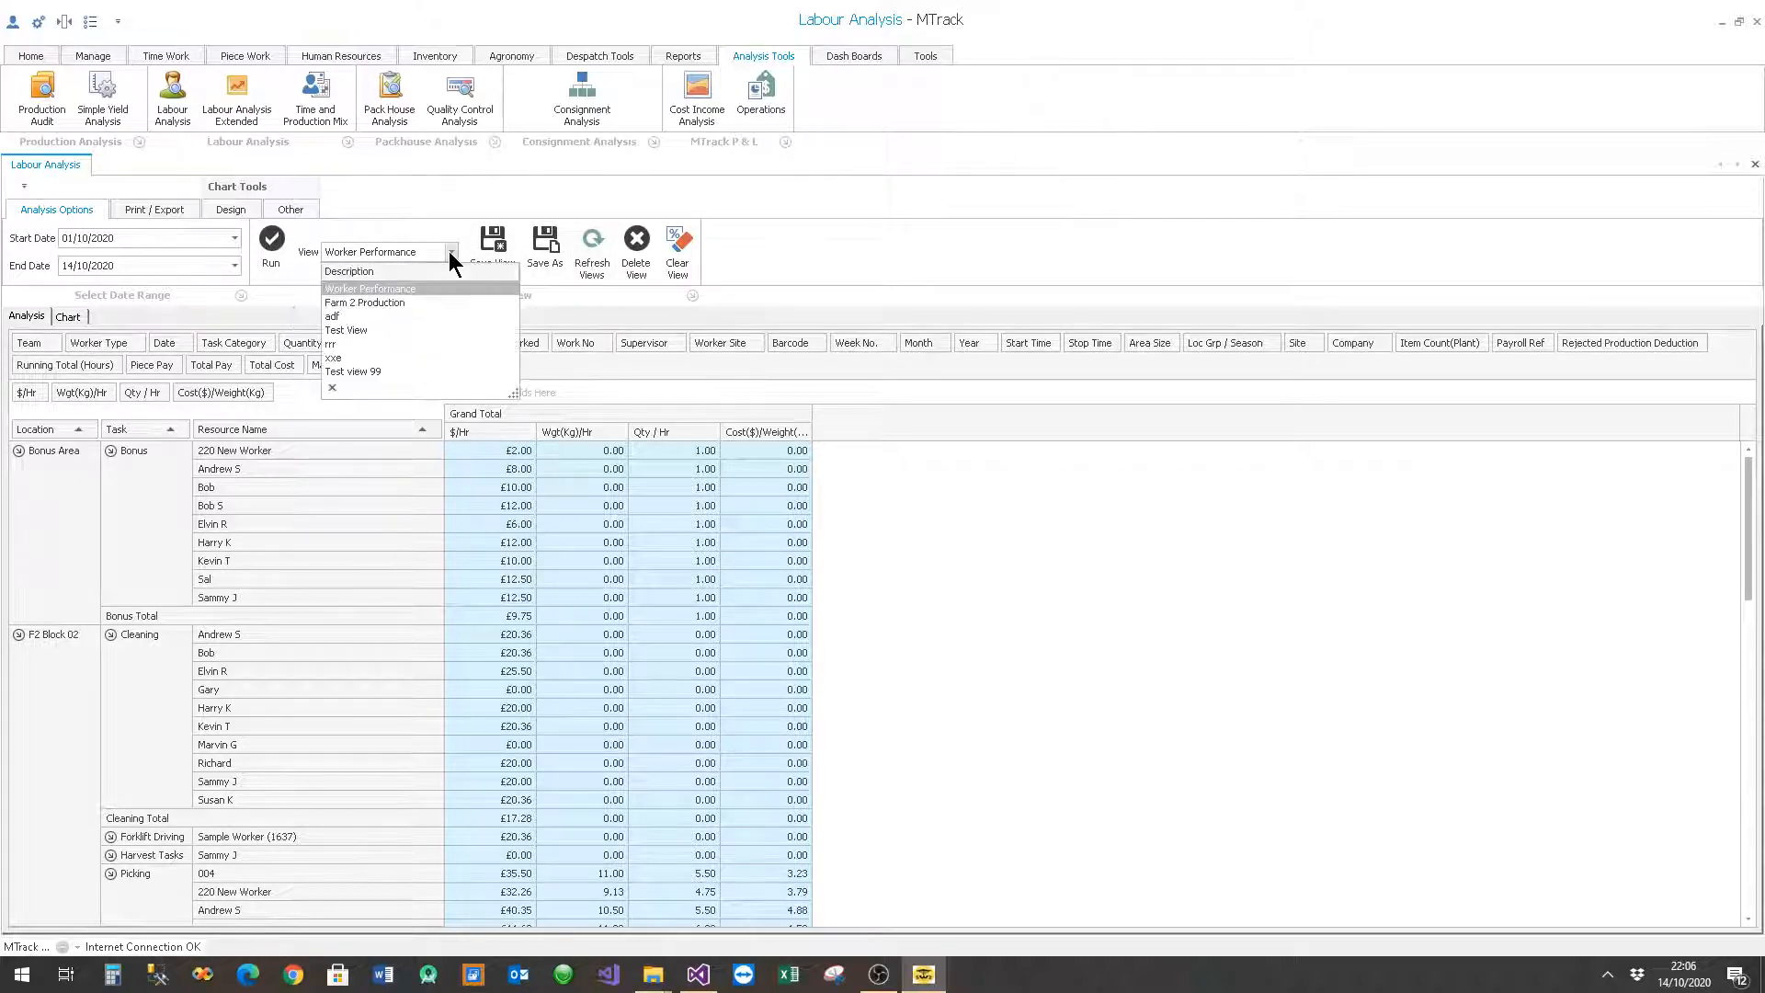
pyautogui.click(394, 370)
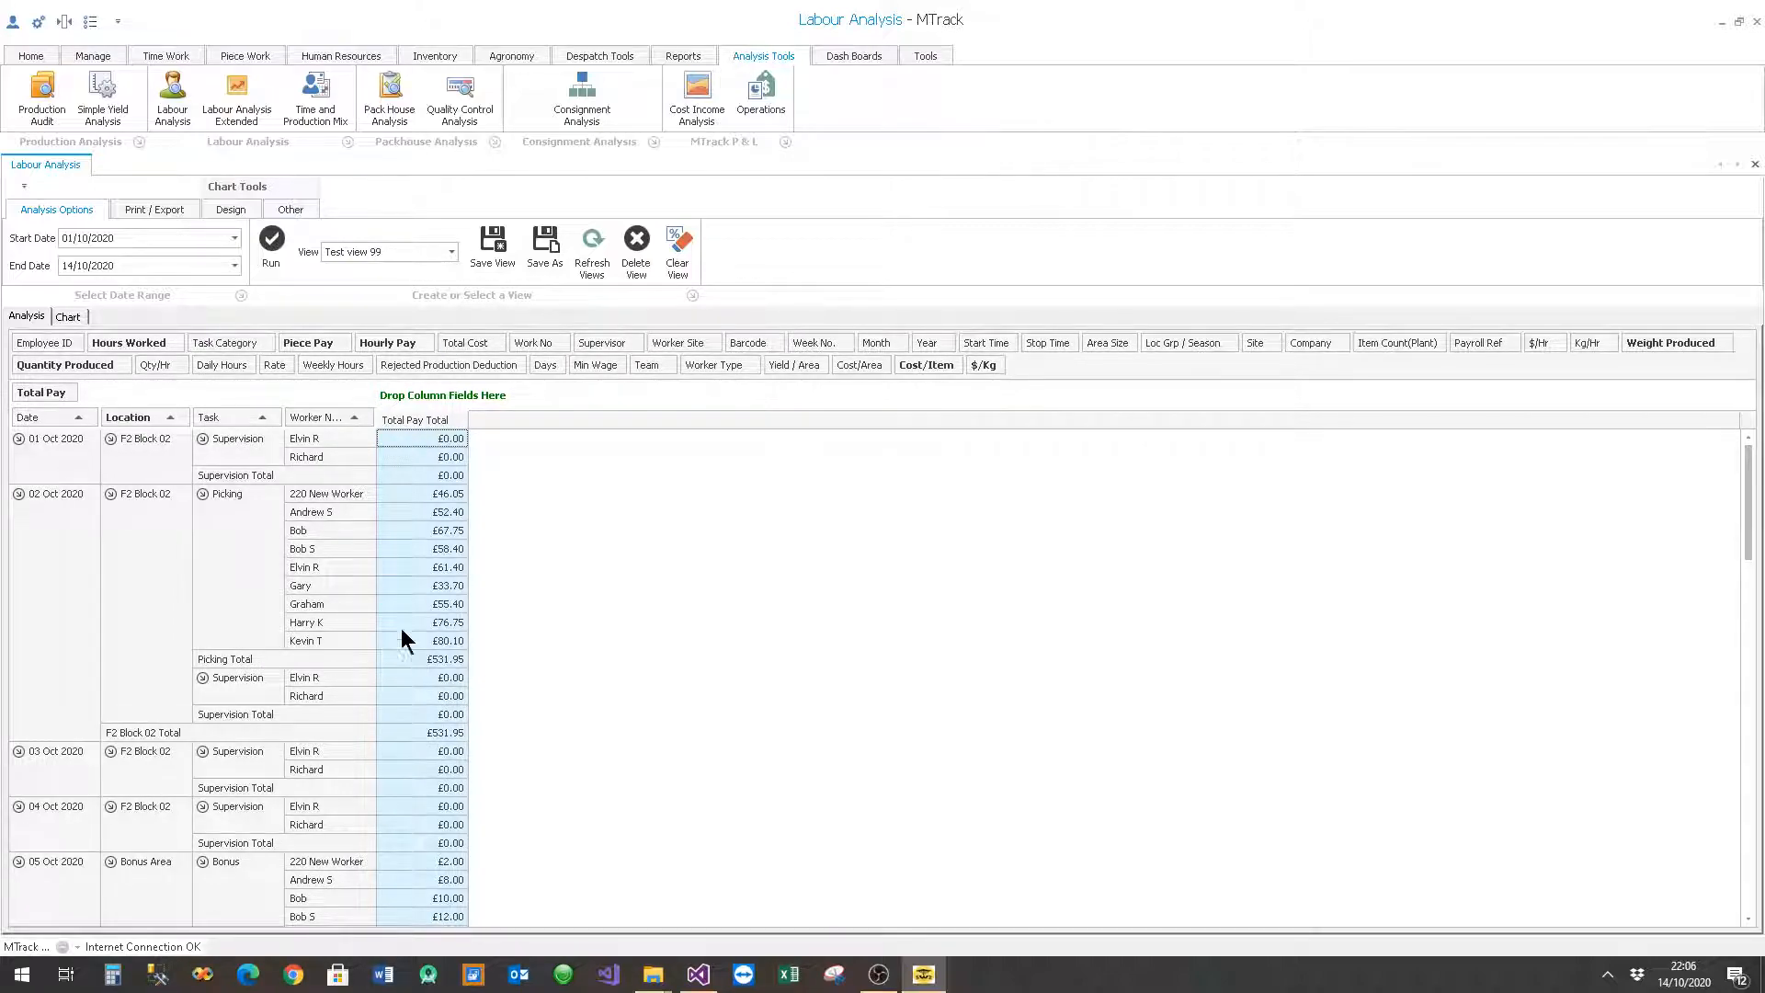
# Step: Display the saved views Farm 2 Production, Worker Performance and xxe one after another
pyautogui.click(452, 251)
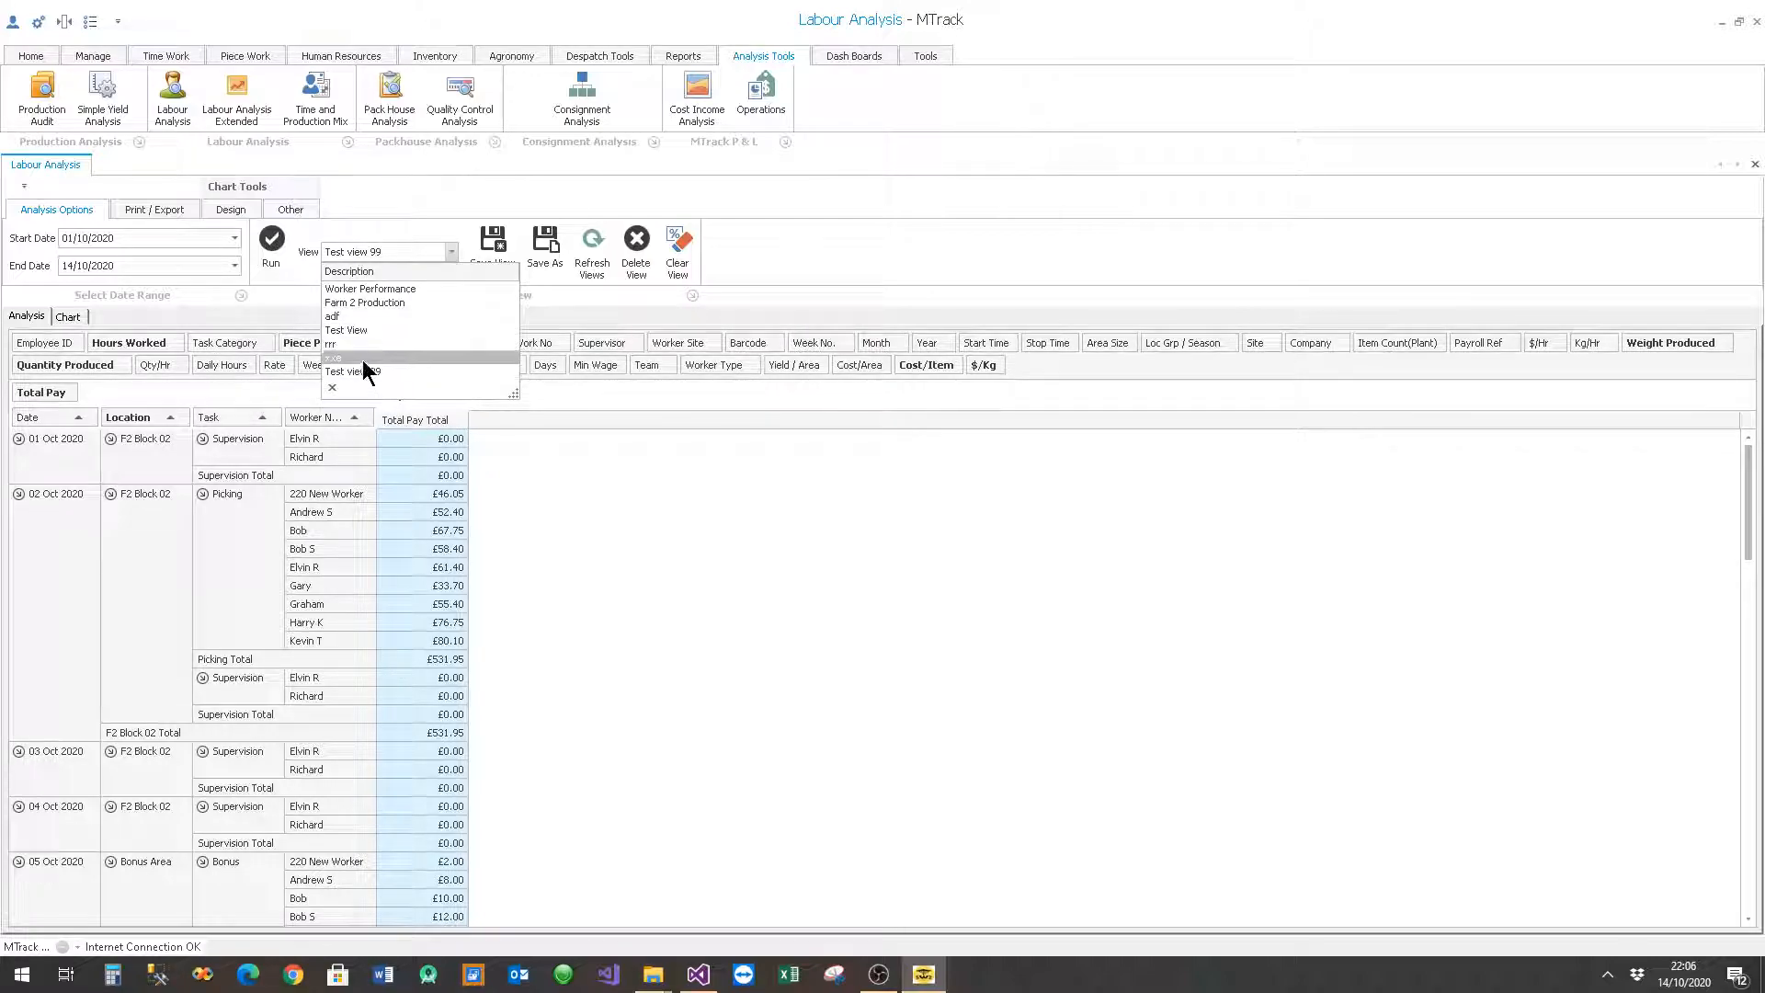
pyautogui.click(378, 301)
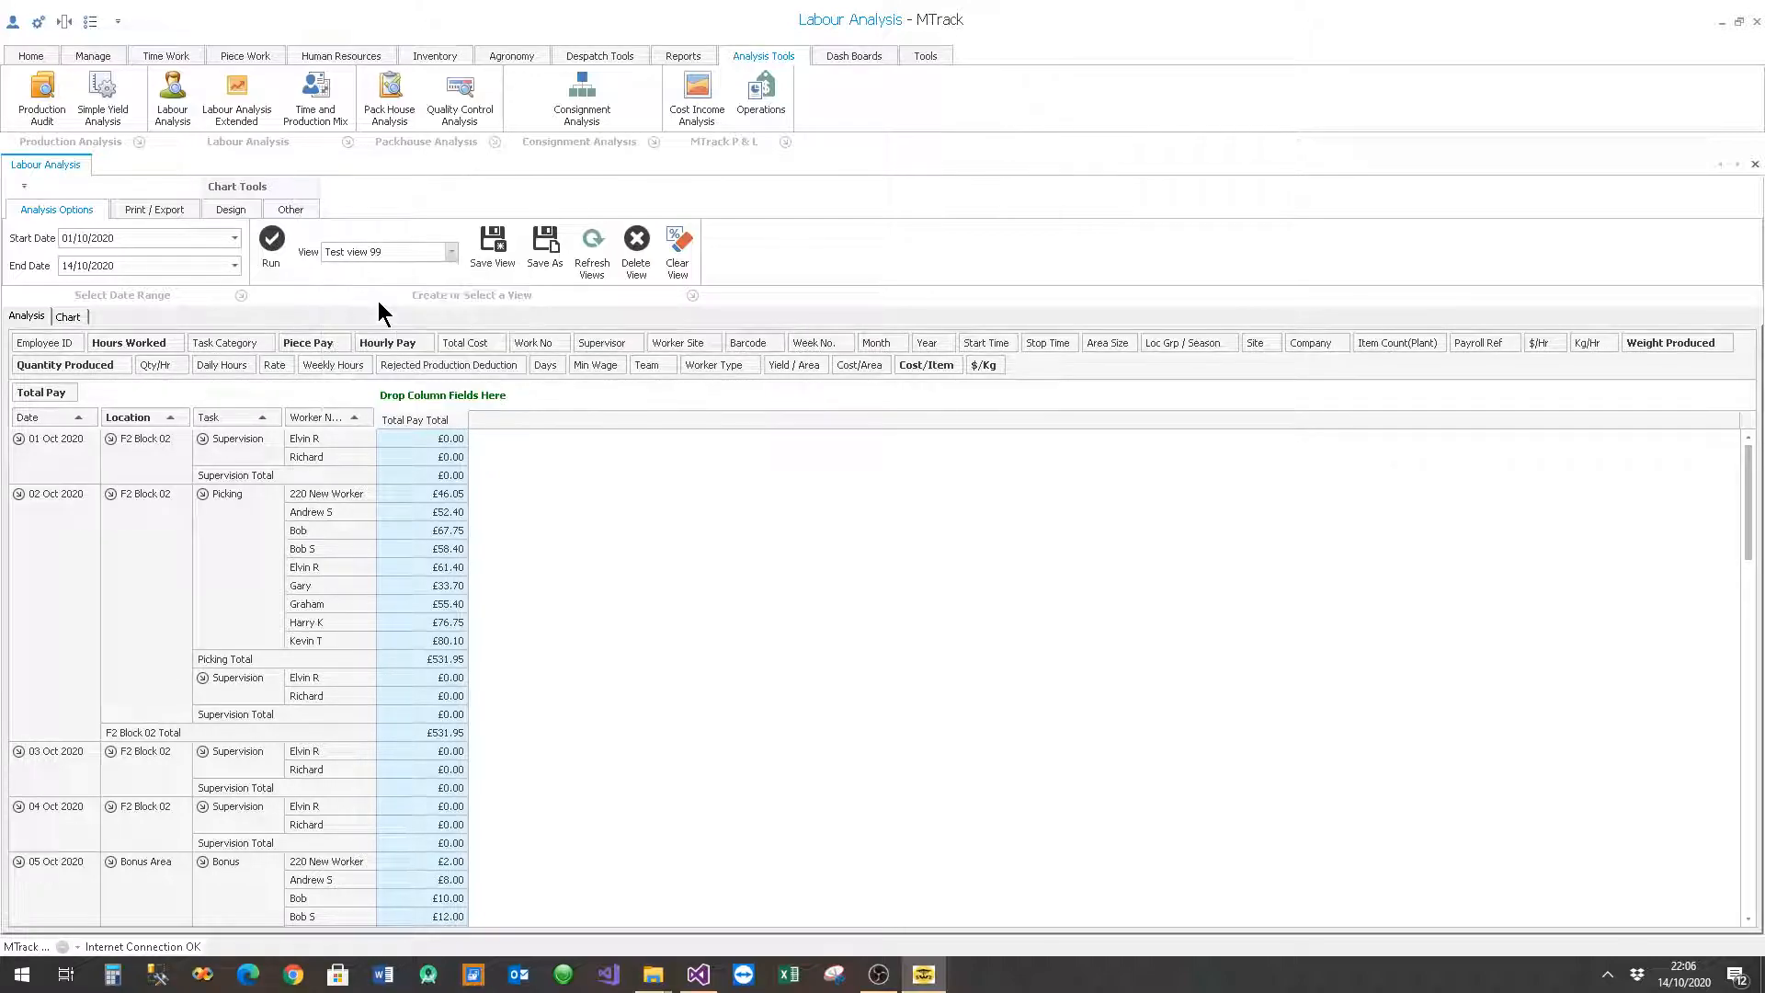
pyautogui.click(451, 252)
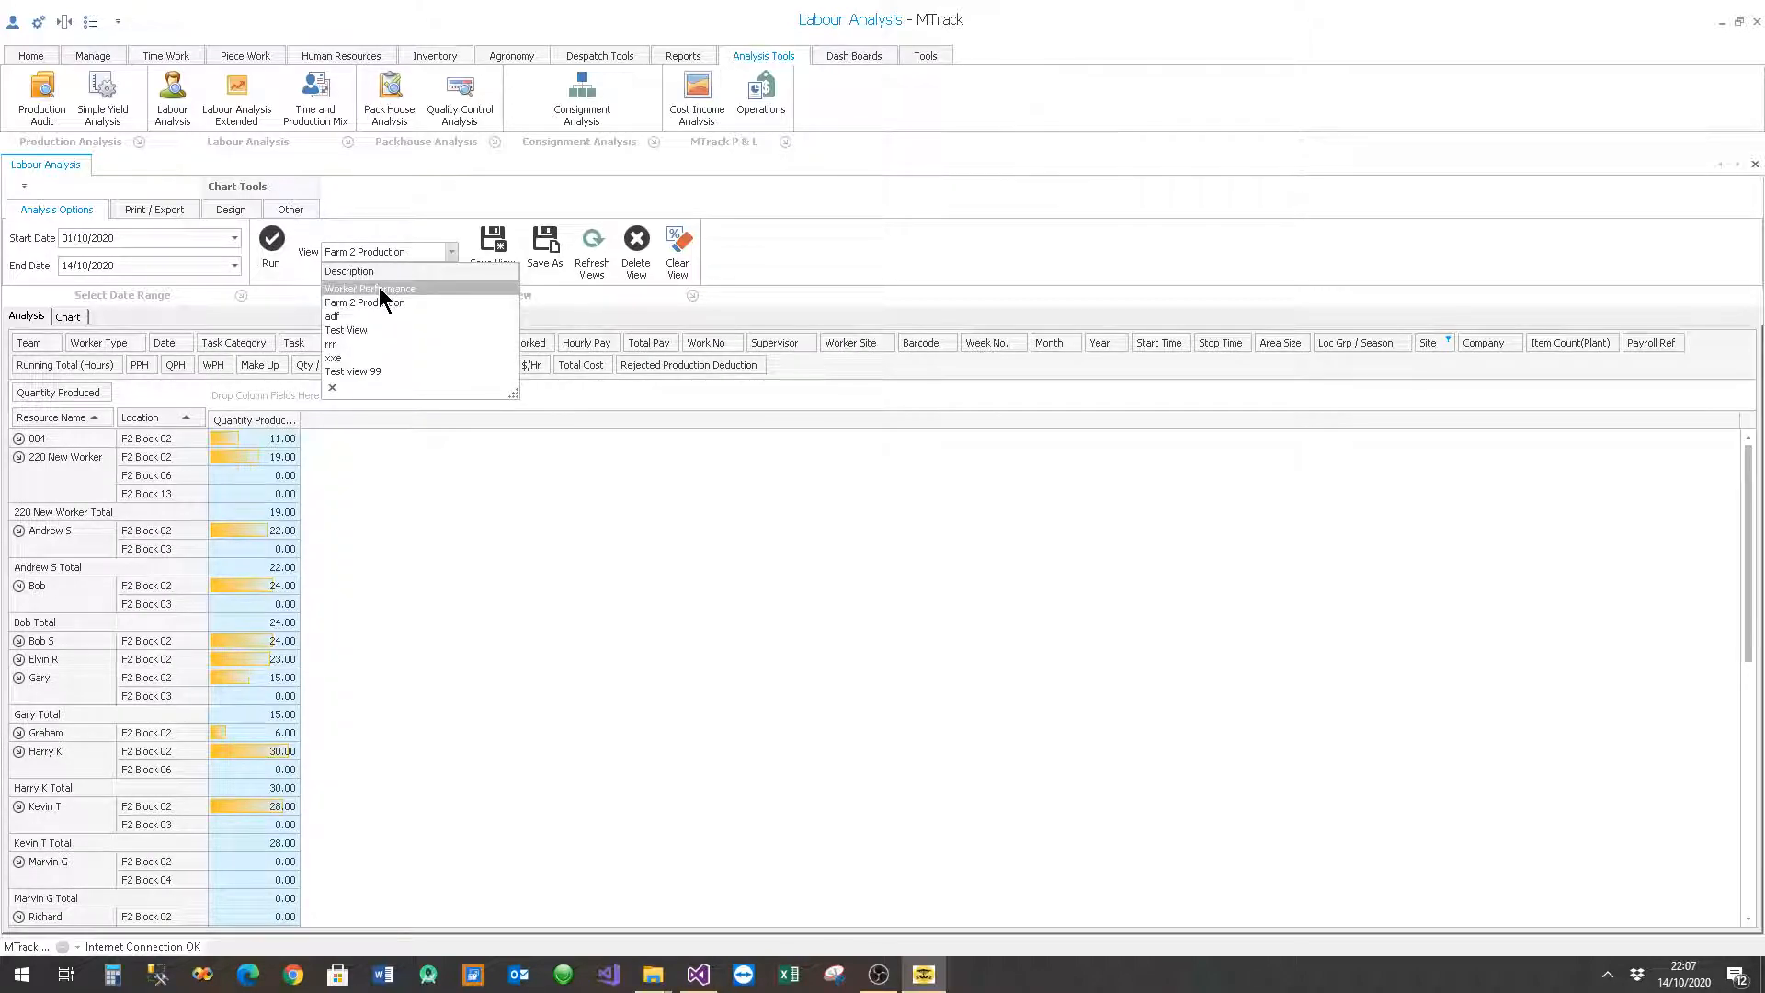
pyautogui.click(379, 287)
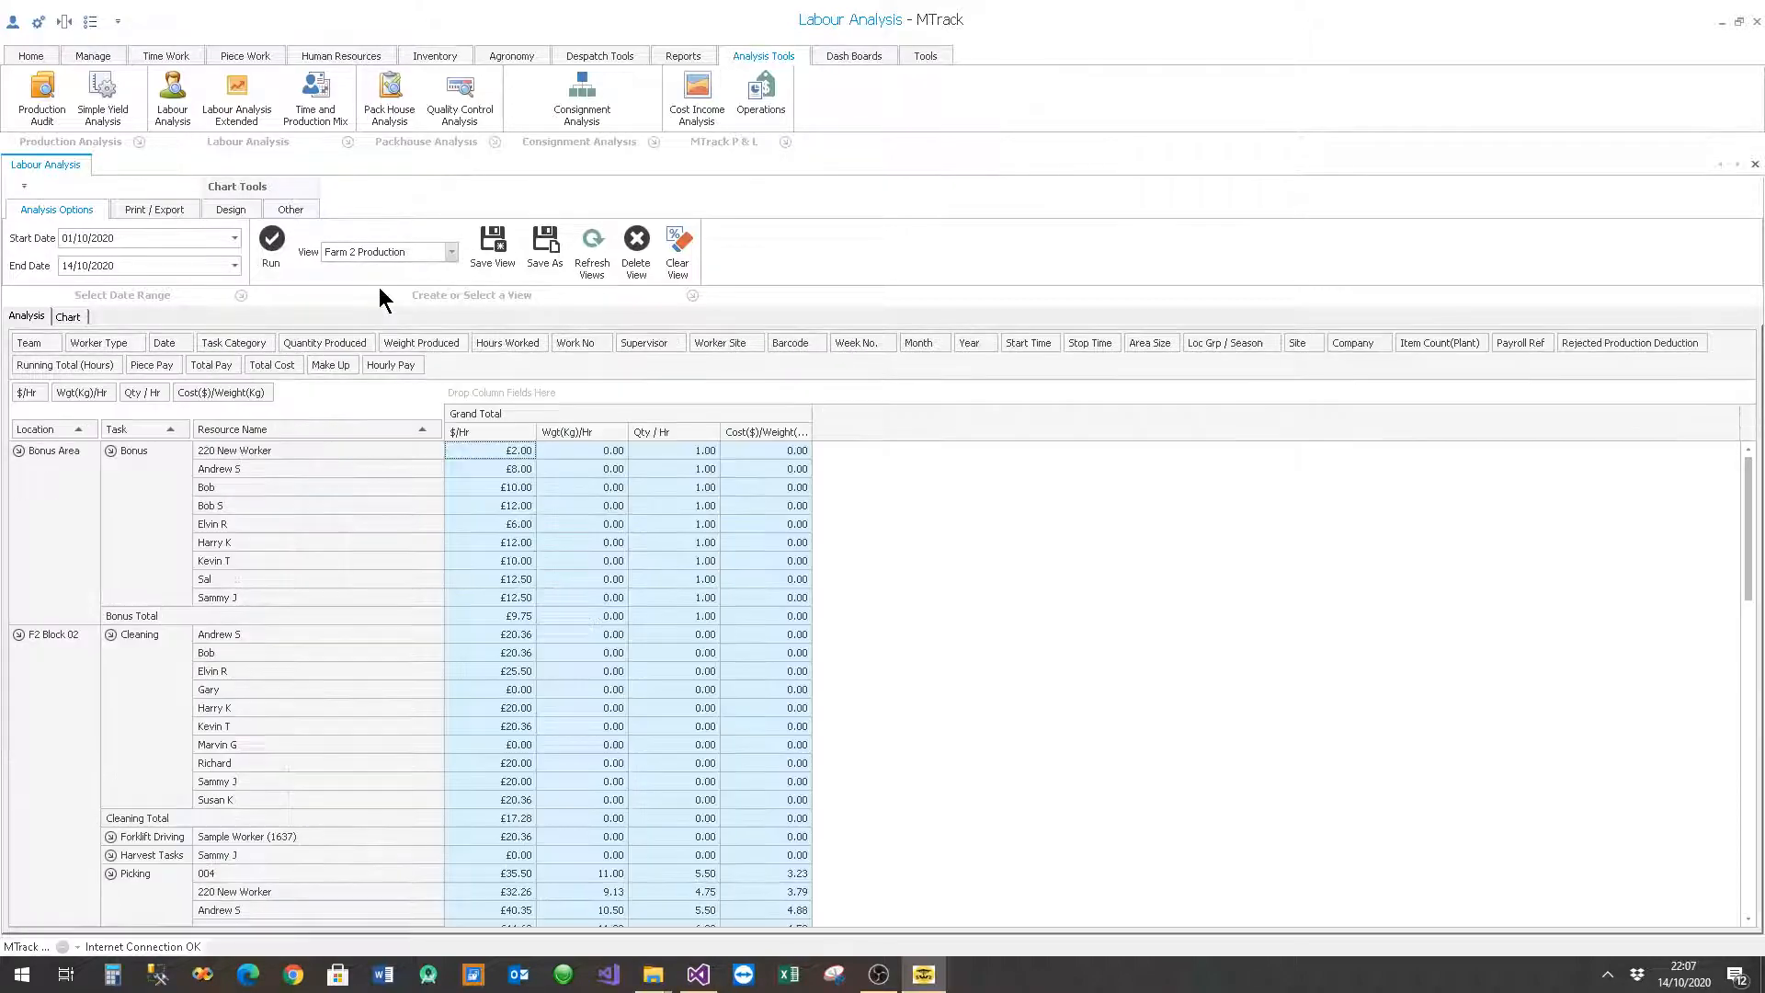
pyautogui.click(452, 252)
pyautogui.click(383, 359)
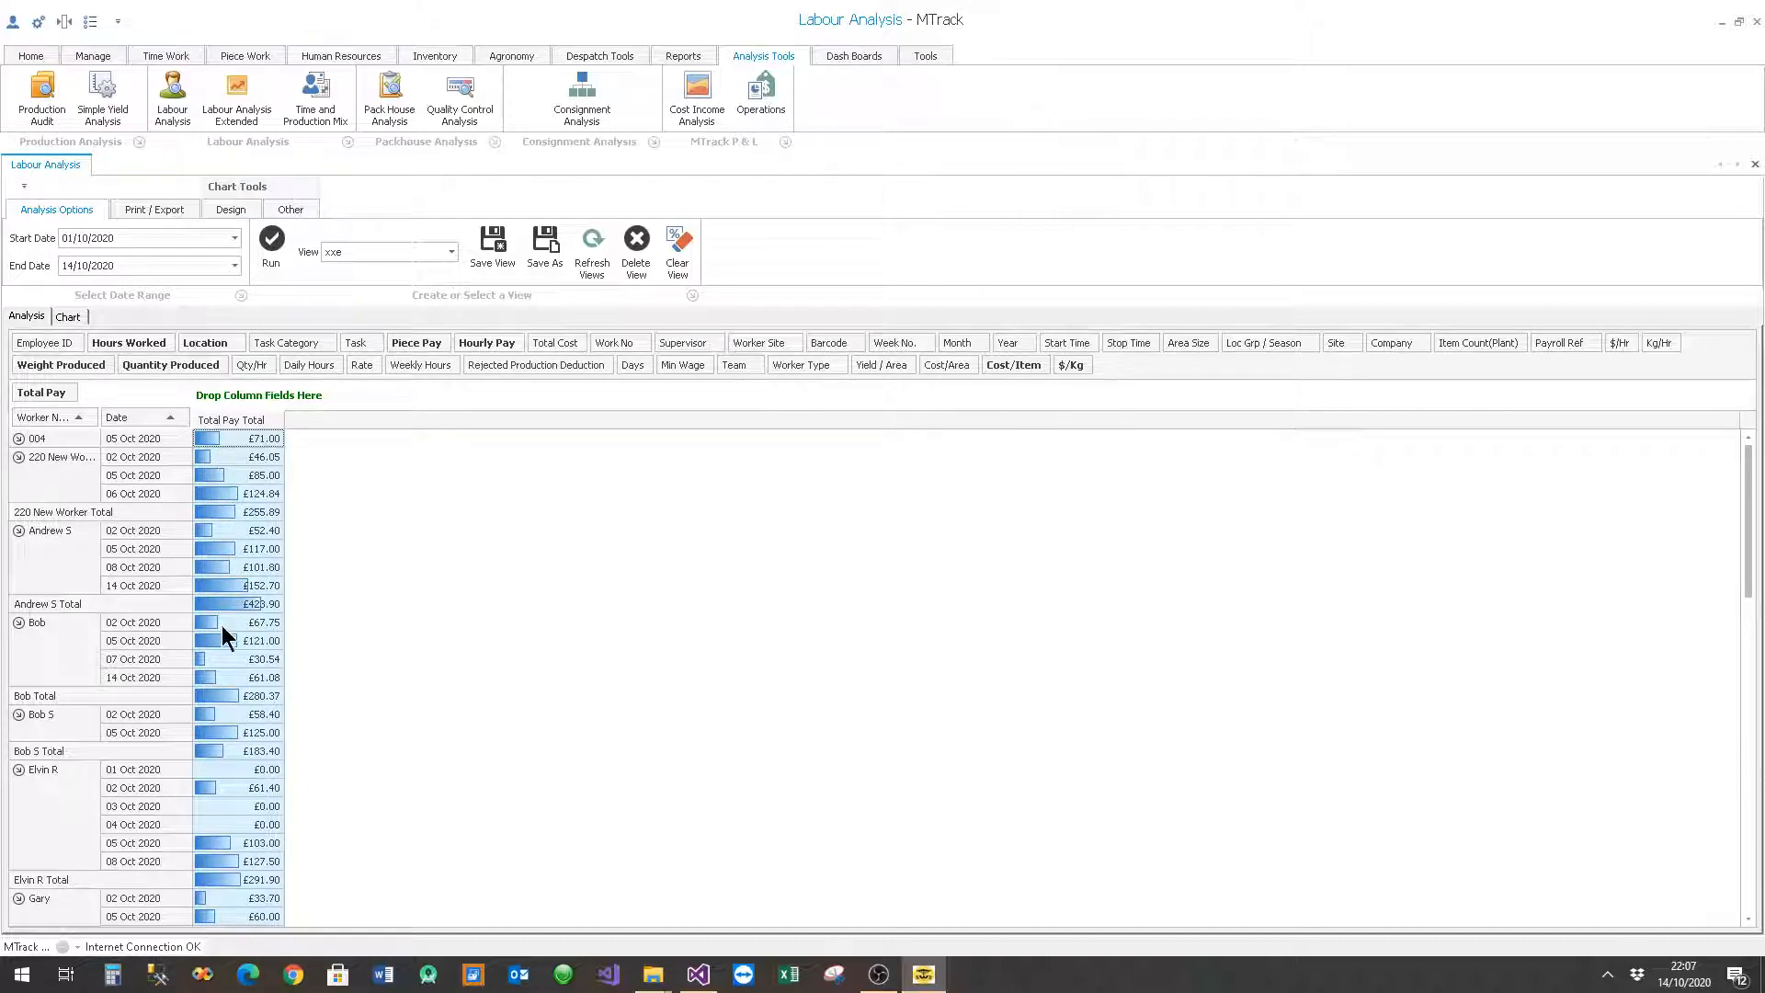
# Step: Reload Test view 99 and add Piece Pay, Hourly Pay and Hours Worked as data items beside Total Pay
pyautogui.click(452, 259)
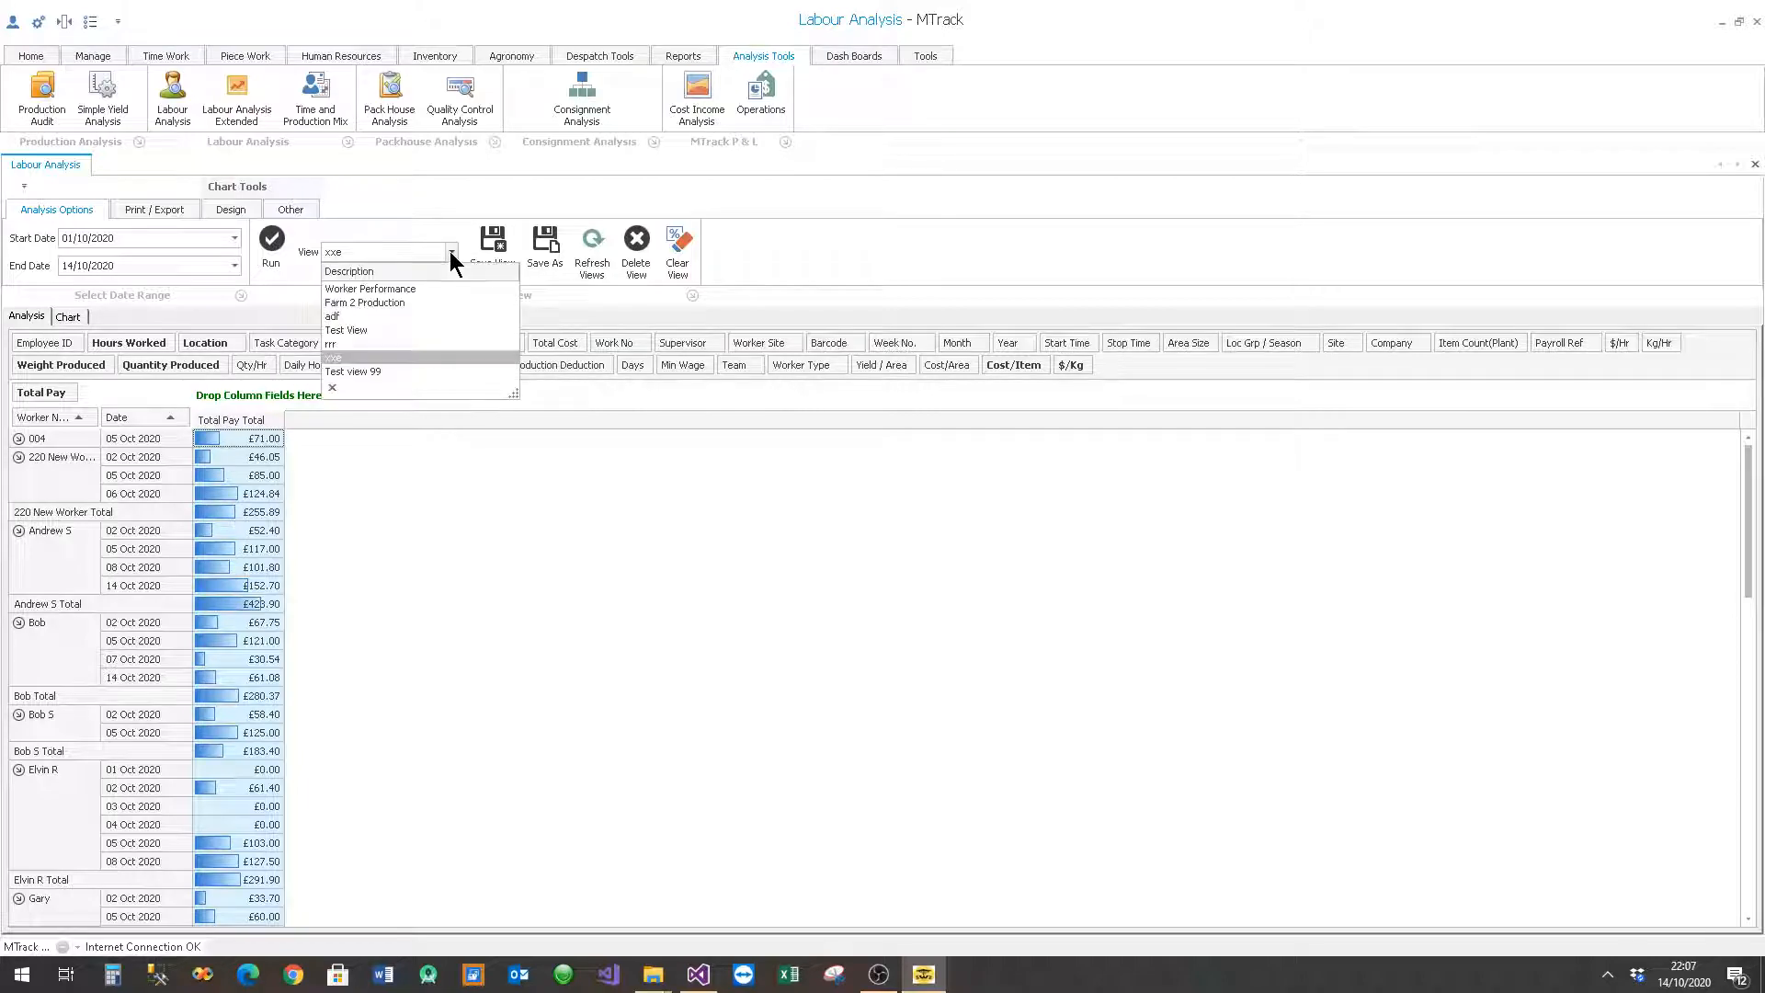
pyautogui.click(382, 366)
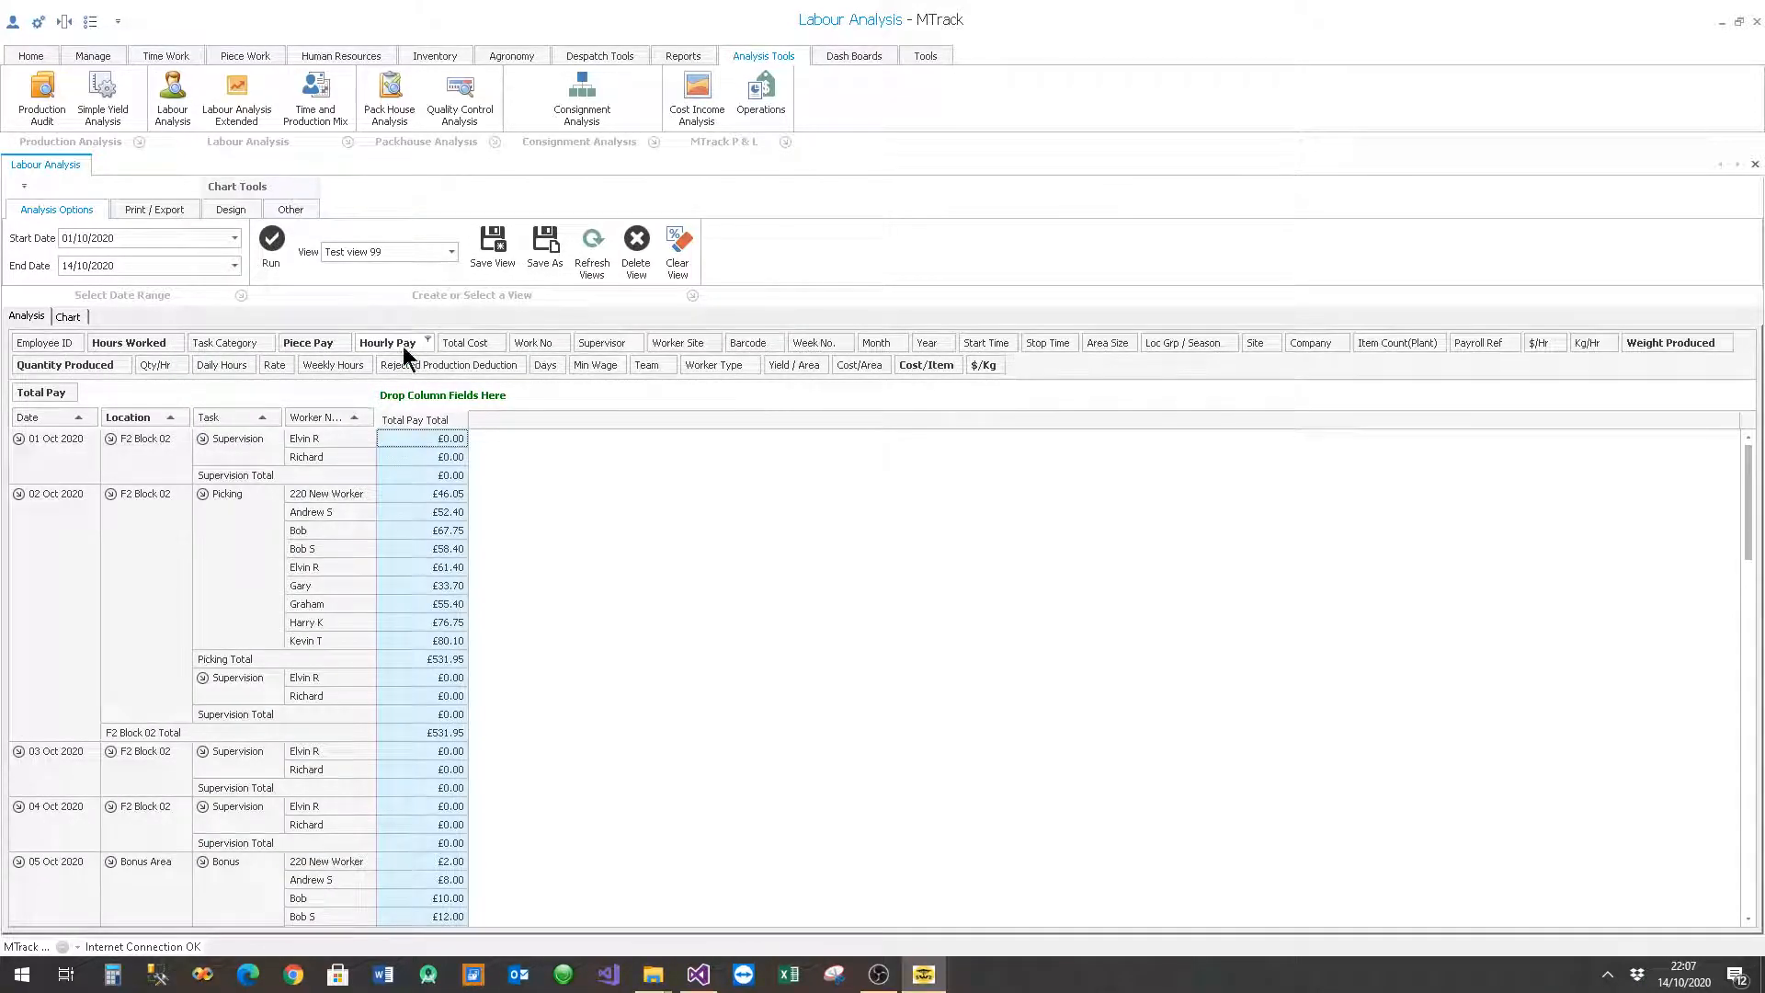
pyautogui.moveTo(300, 345); pyautogui.dragTo(413, 548)
pyautogui.moveTo(306, 342); pyautogui.dragTo(500, 521)
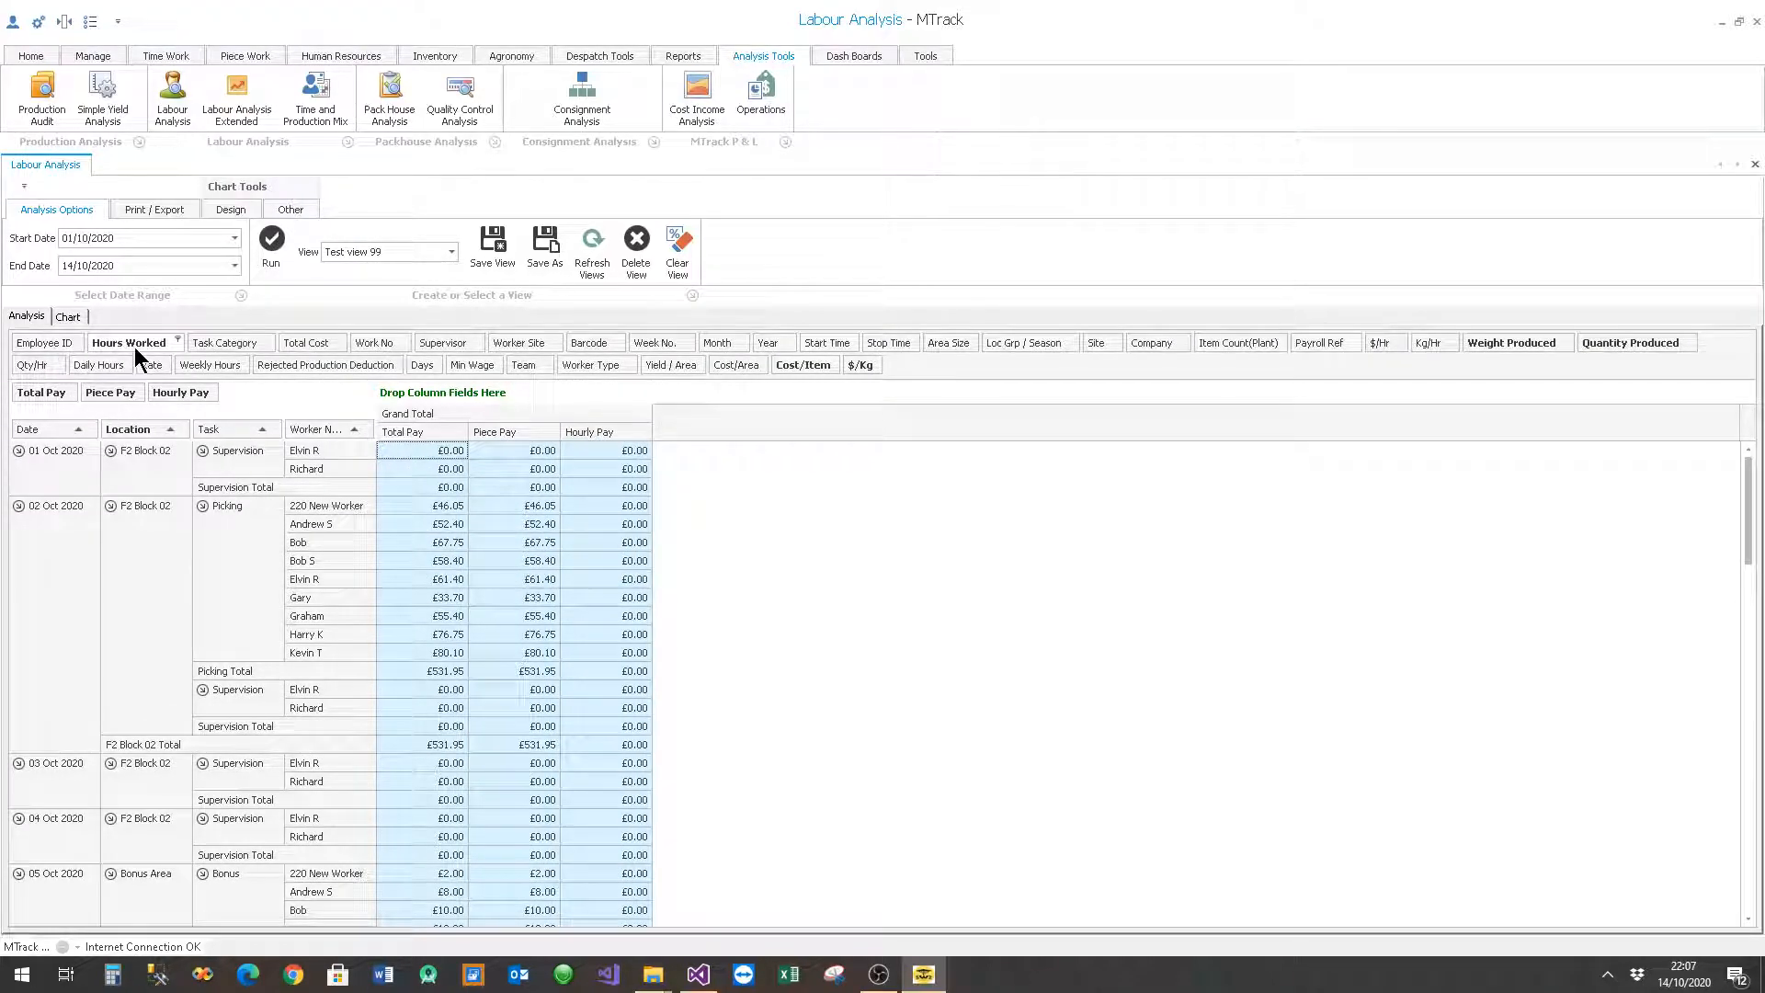
pyautogui.moveTo(620, 555); pyautogui.dragTo(619, 557)
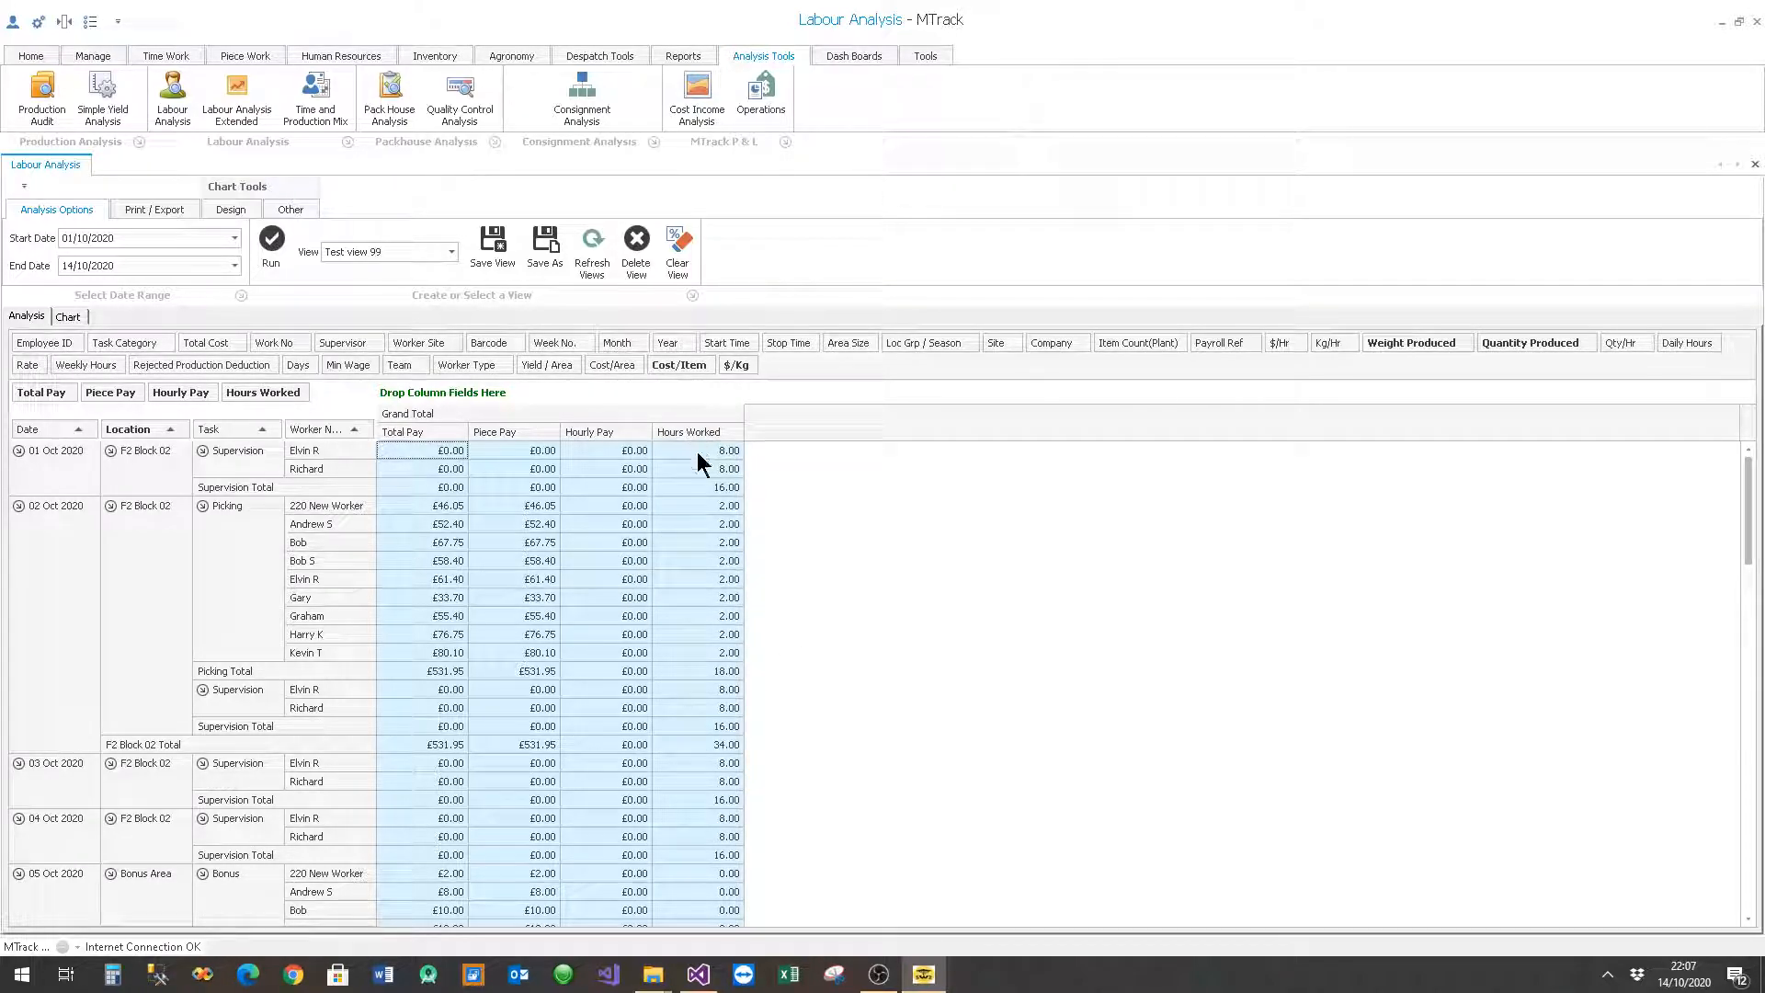
# Step: Try data bars and an icon set on the Hours Worked values, and clear the format rules from all measures
pyautogui.rightClick(708, 526)
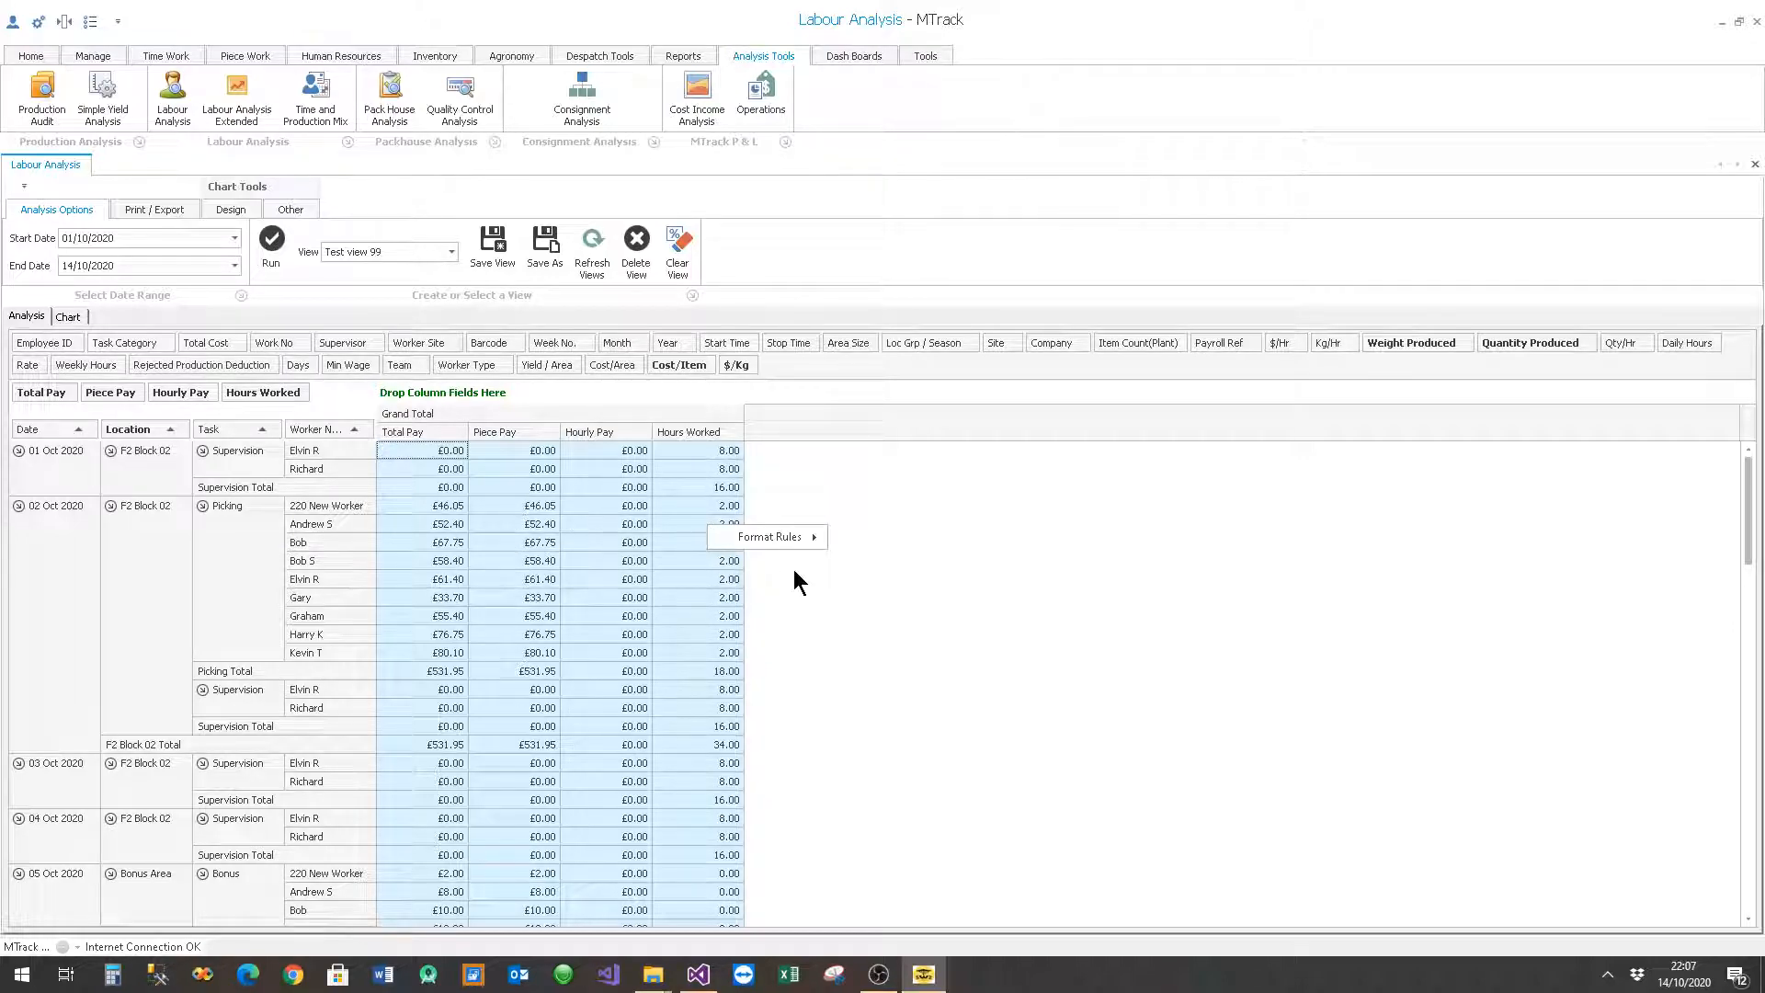
pyautogui.moveTo(802, 536)
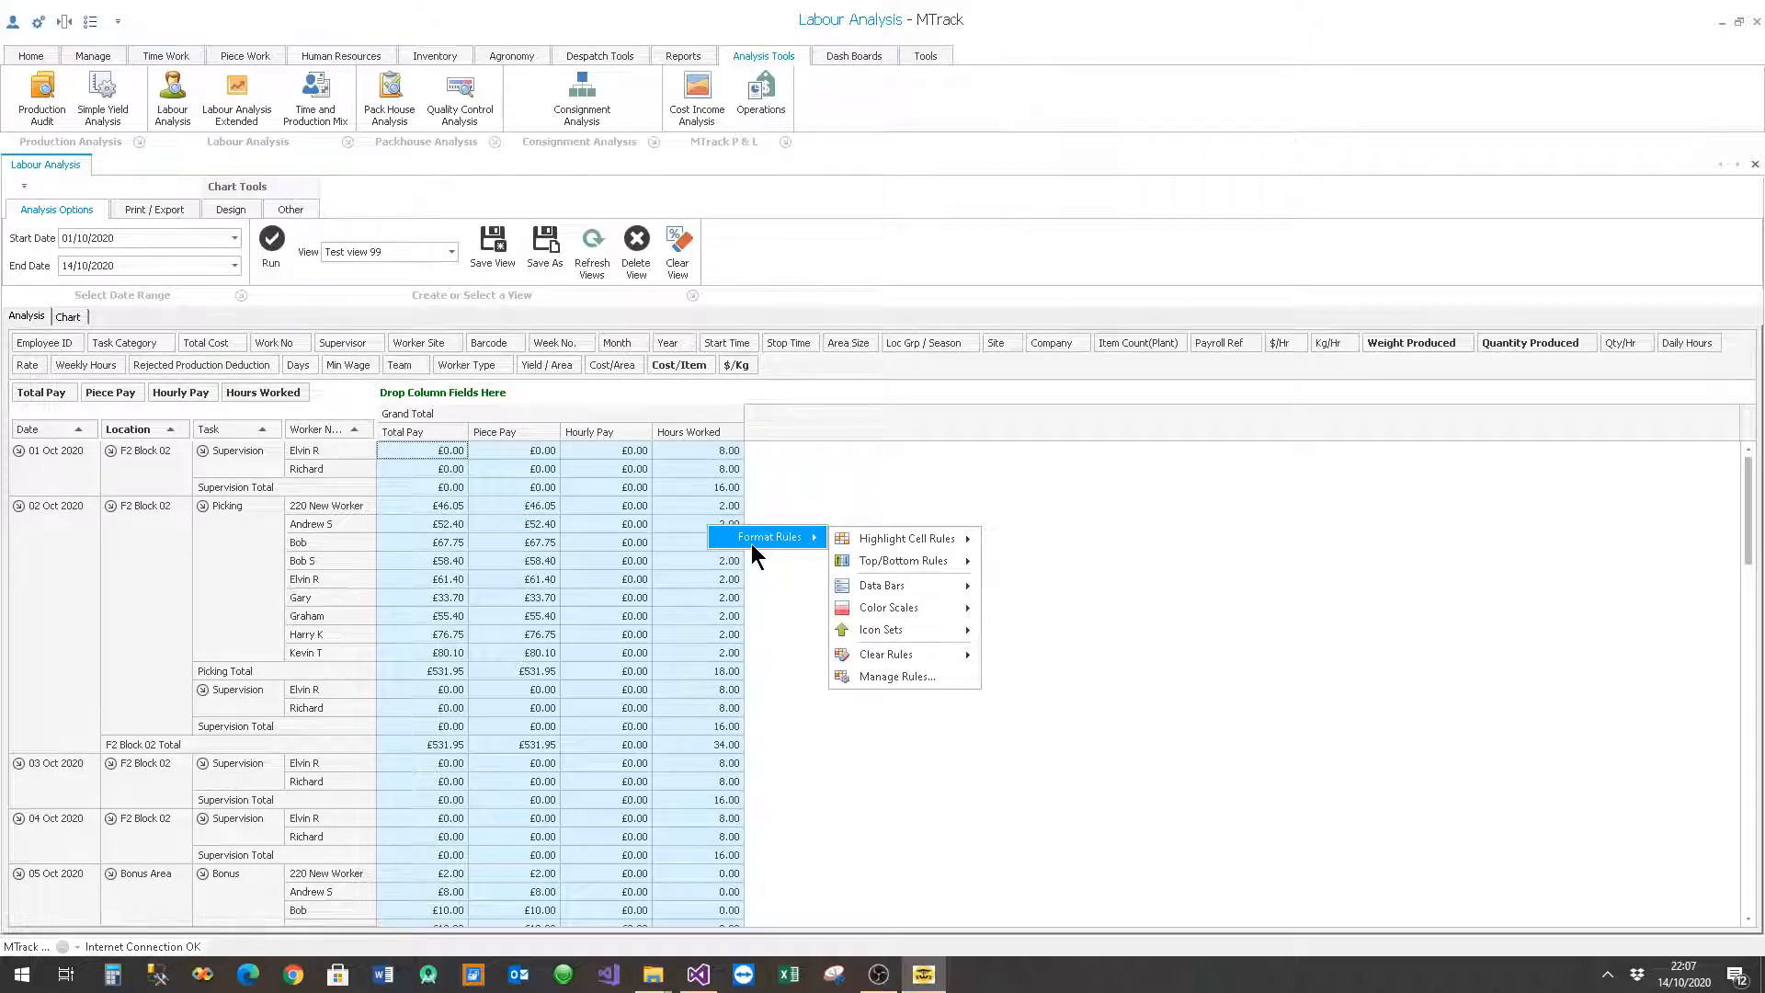
pyautogui.moveTo(965, 610)
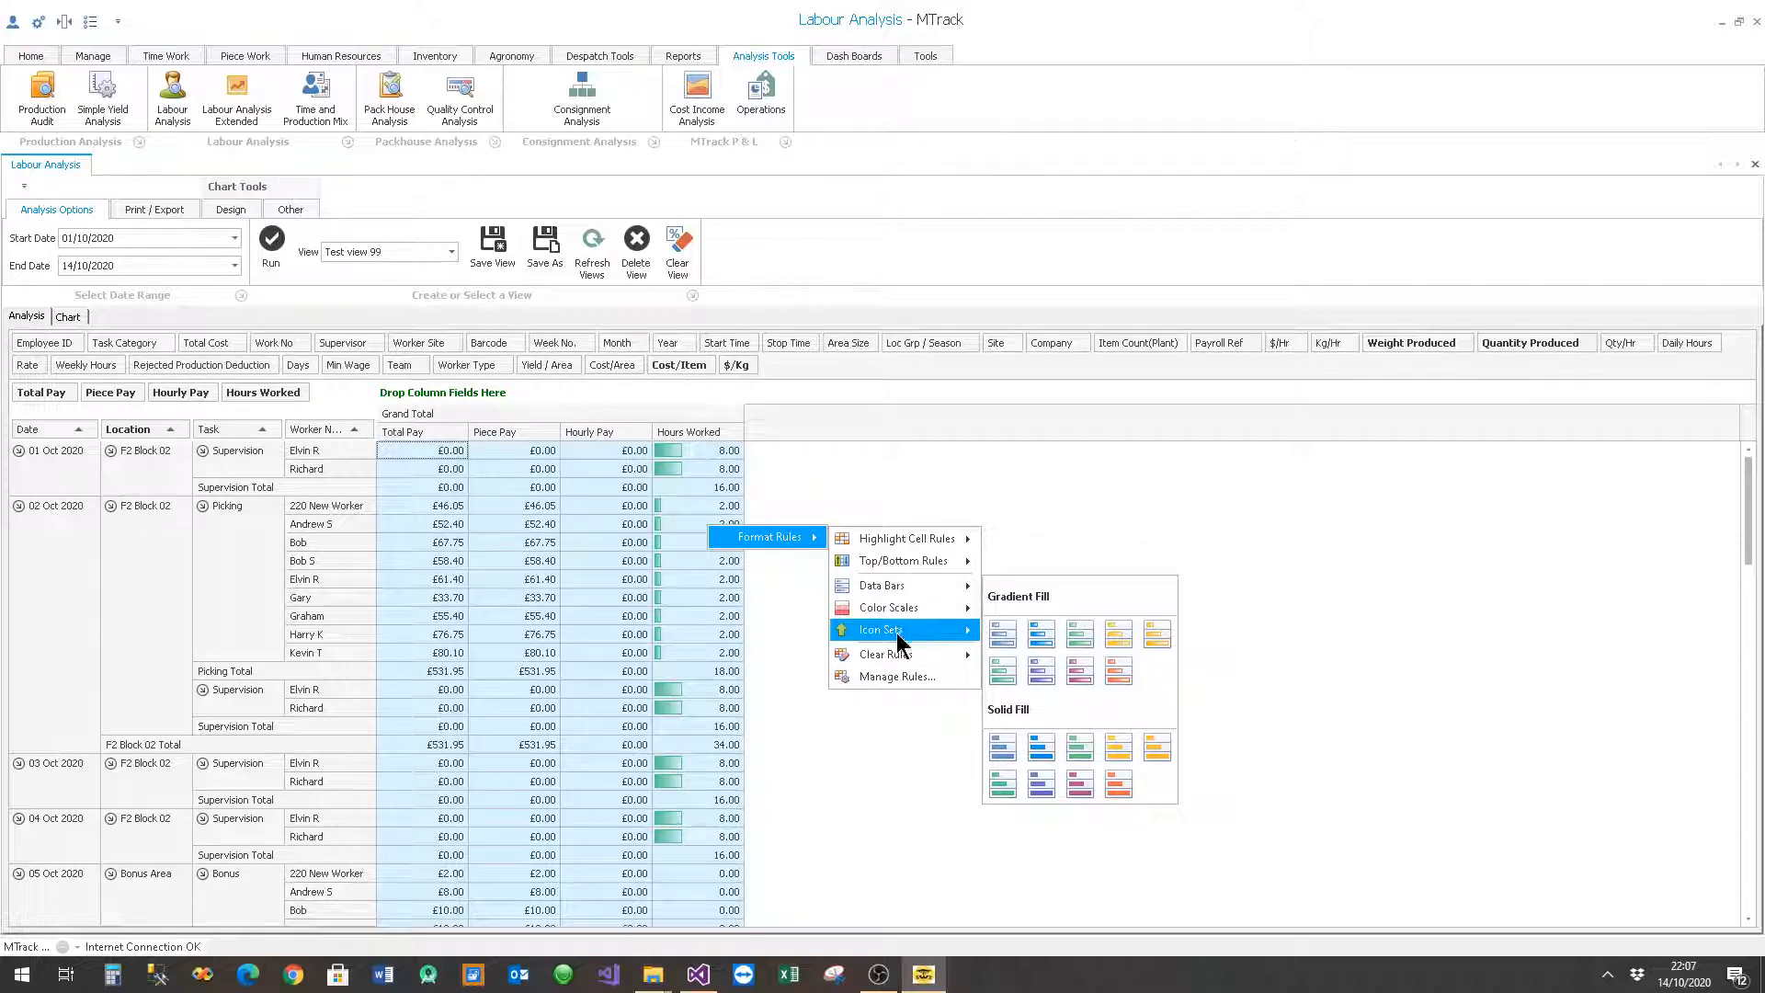
pyautogui.moveTo(897, 634)
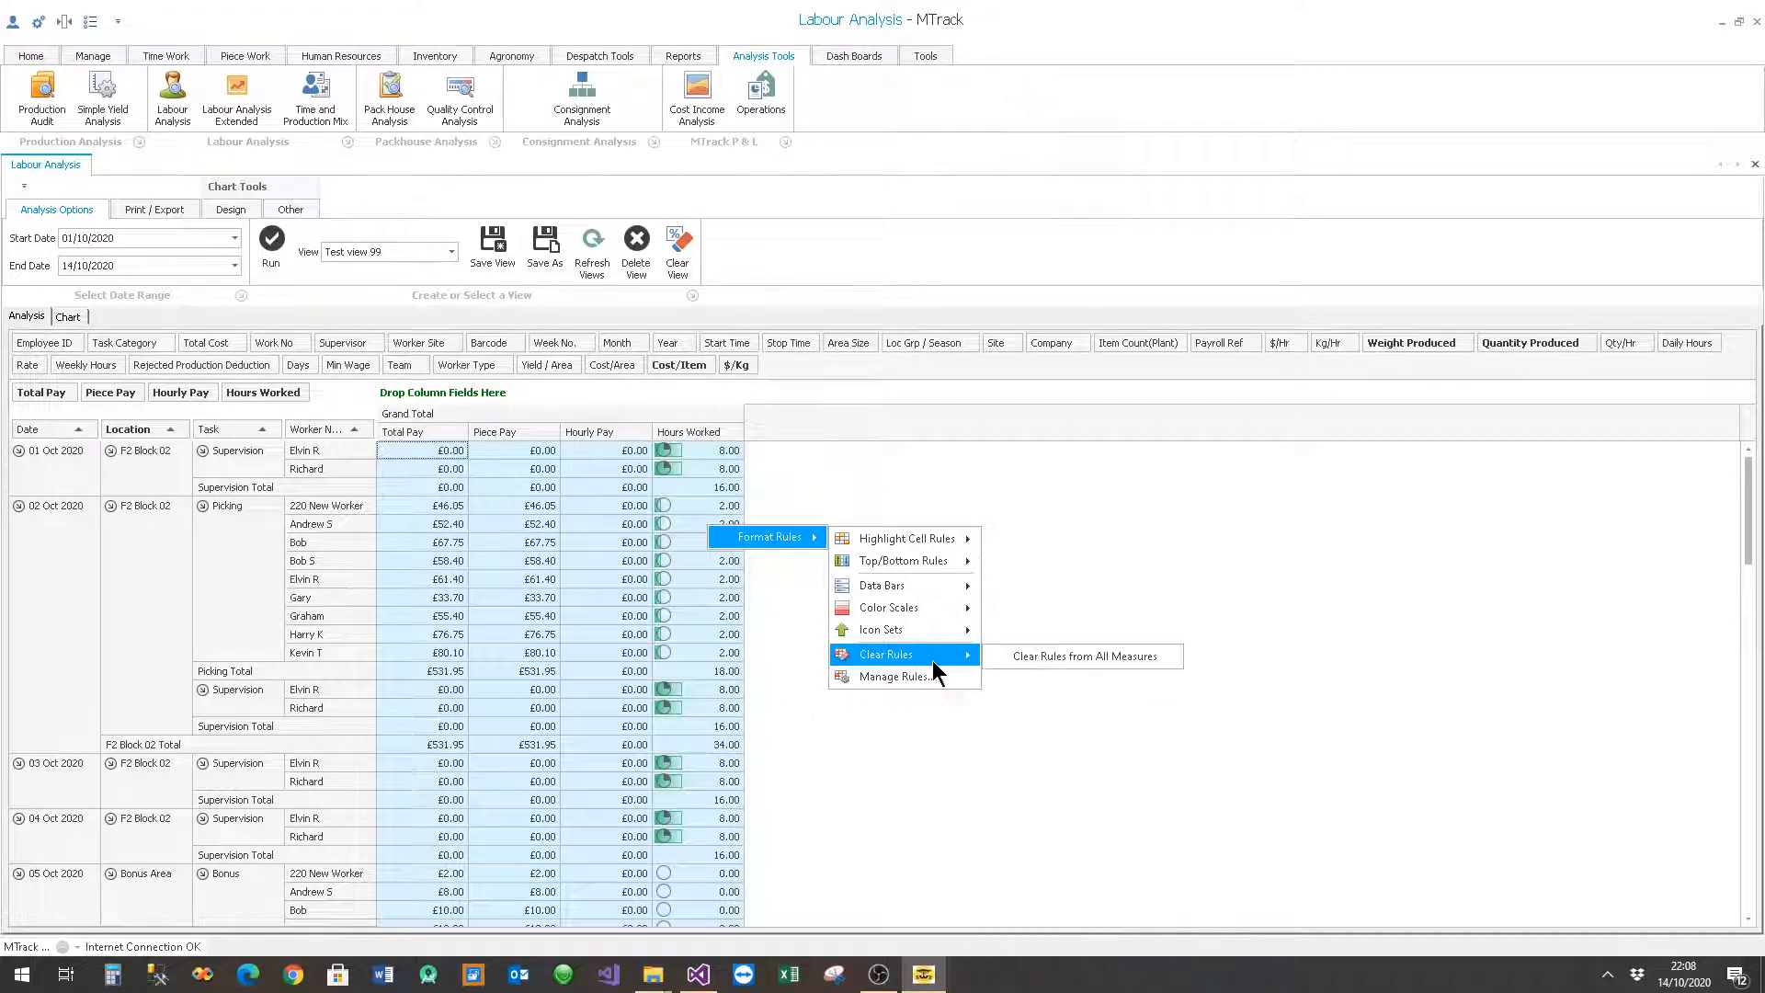
pyautogui.click(1034, 659)
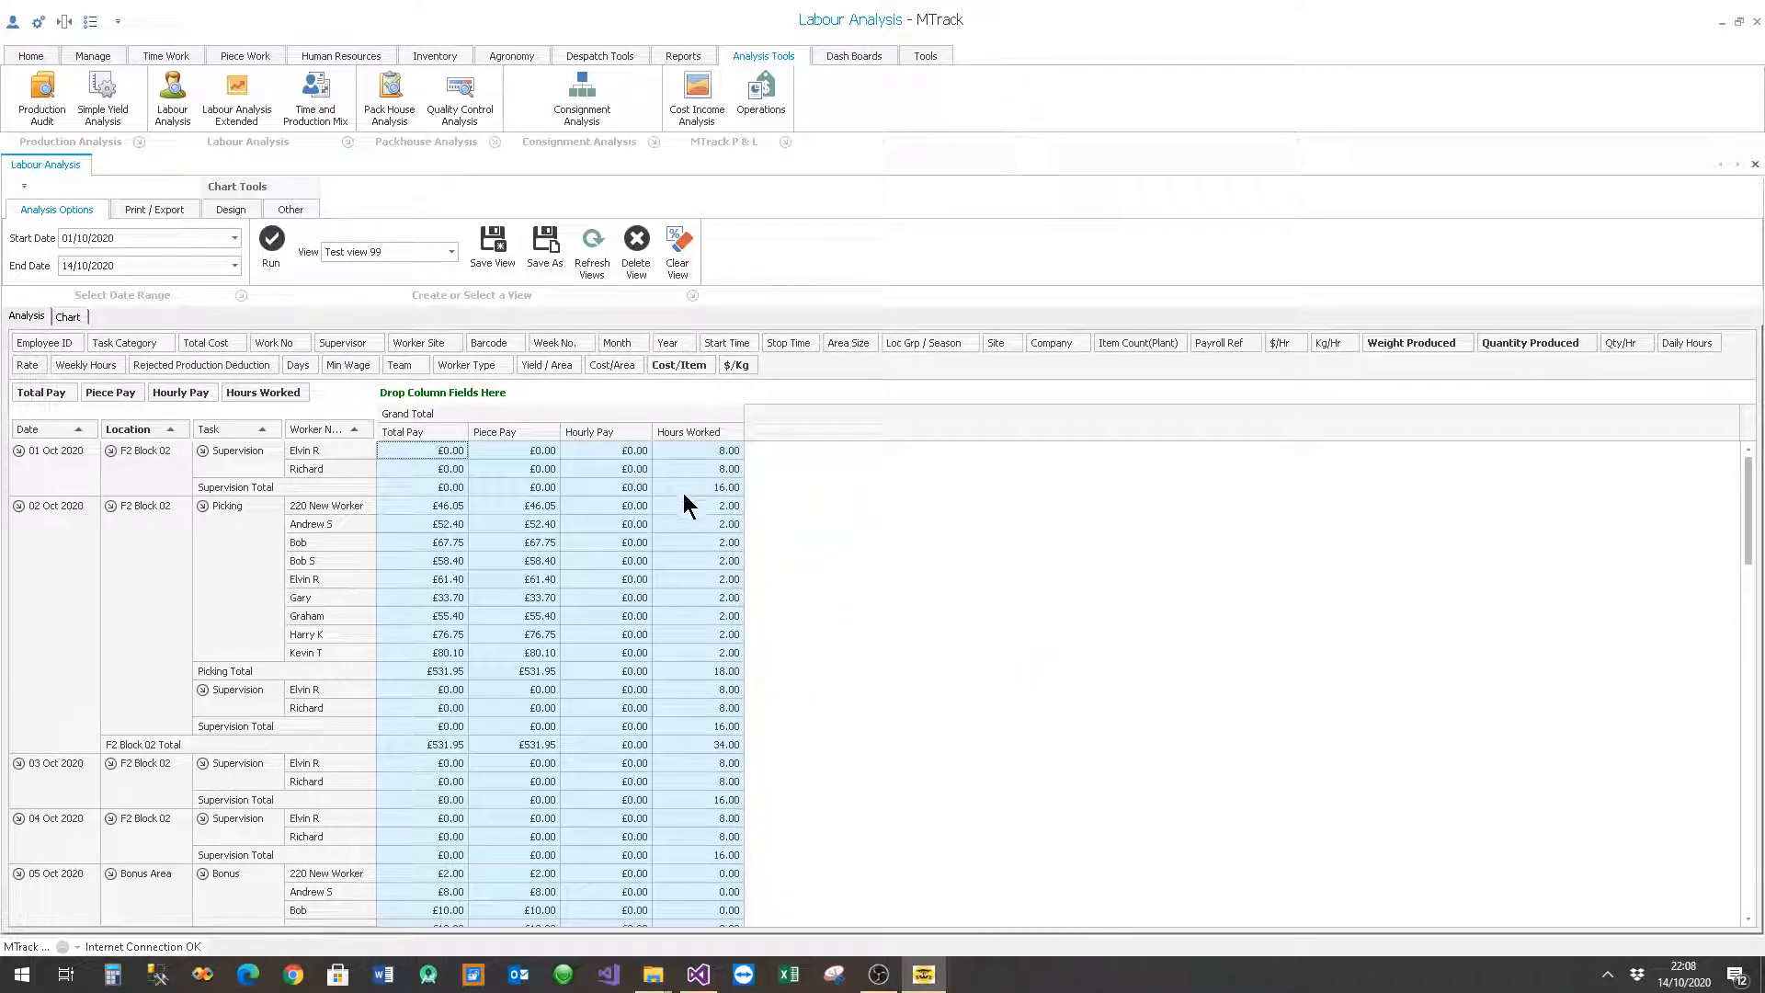
# Step: Apply the green-yellow-red color scale to the Hours Worked values
pyautogui.rightClick(678, 583)
pyautogui.moveTo(729, 589)
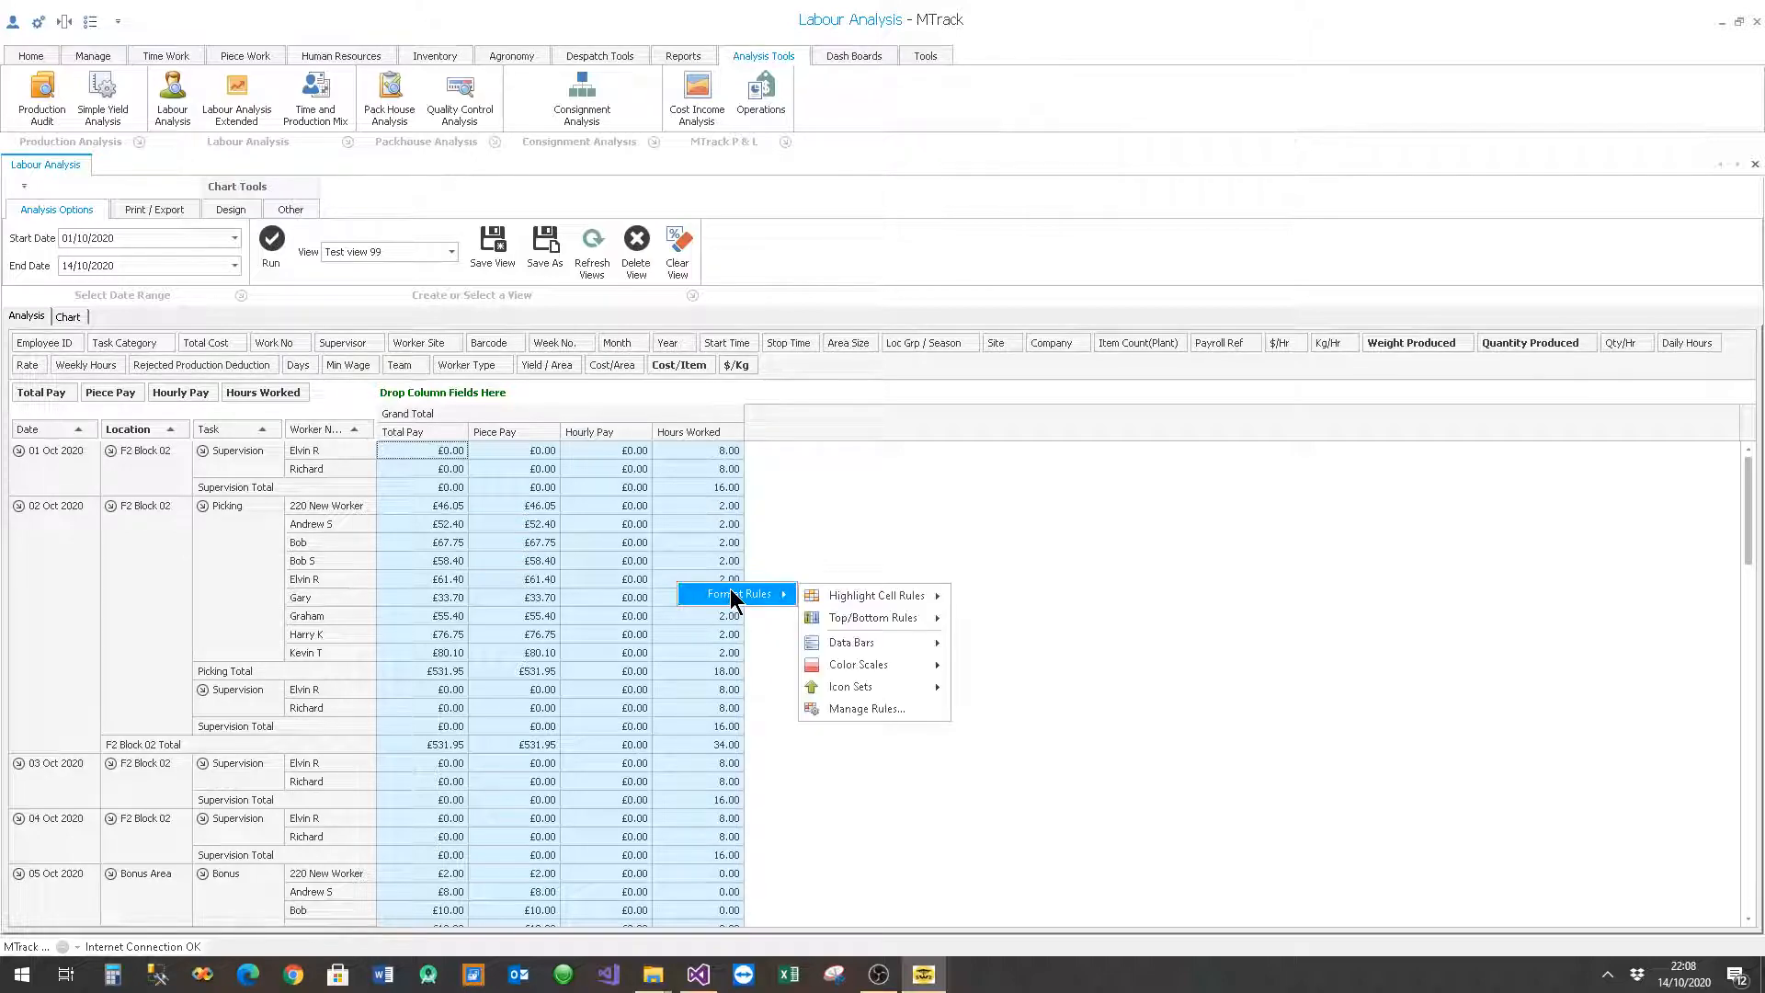
pyautogui.moveTo(901, 691)
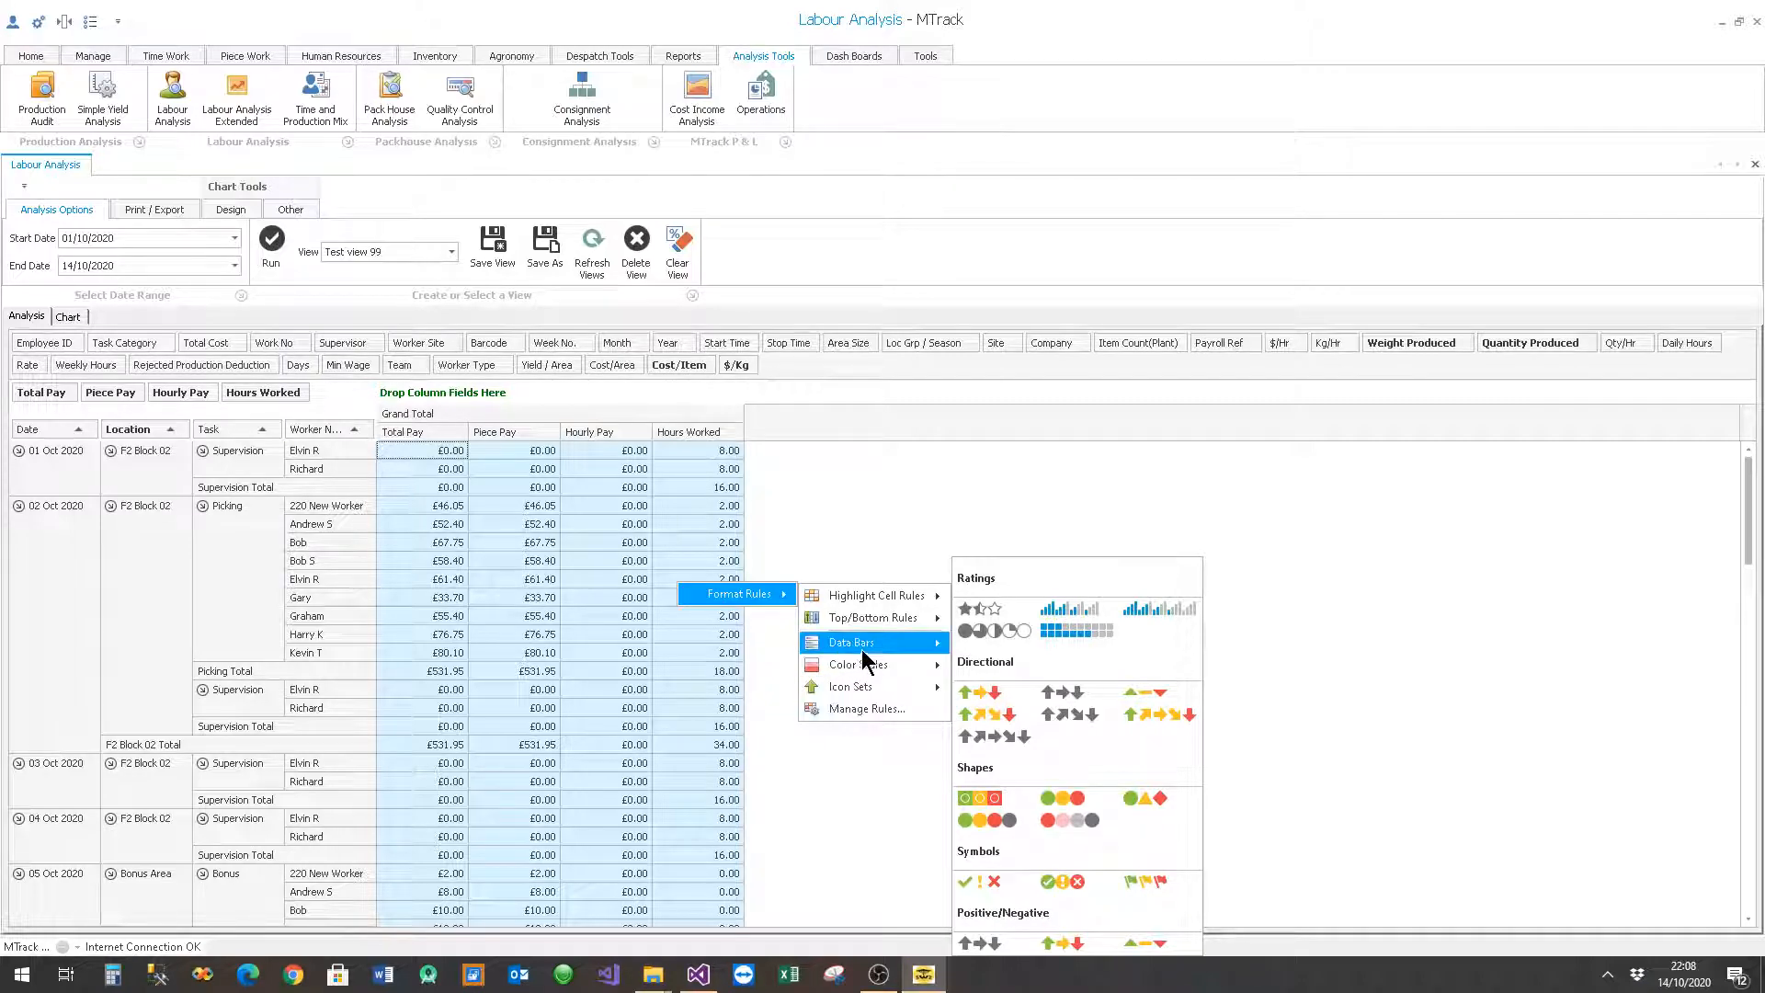
pyautogui.moveTo(852, 666)
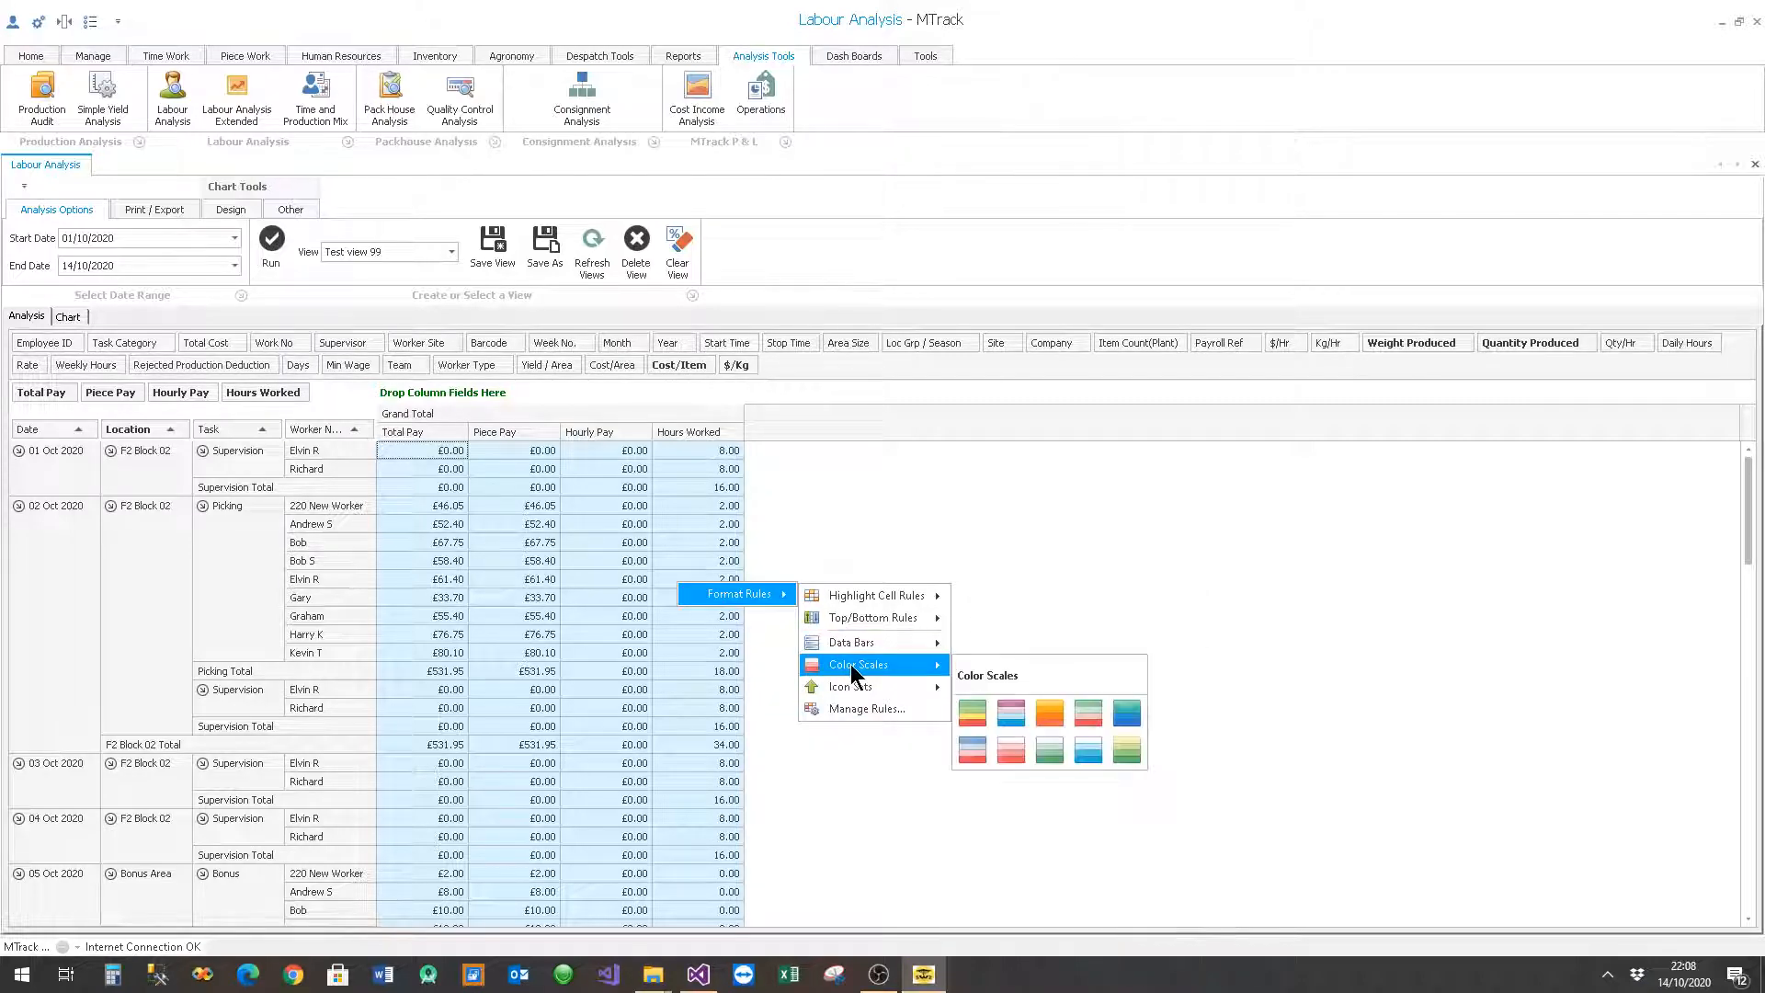
pyautogui.click(972, 714)
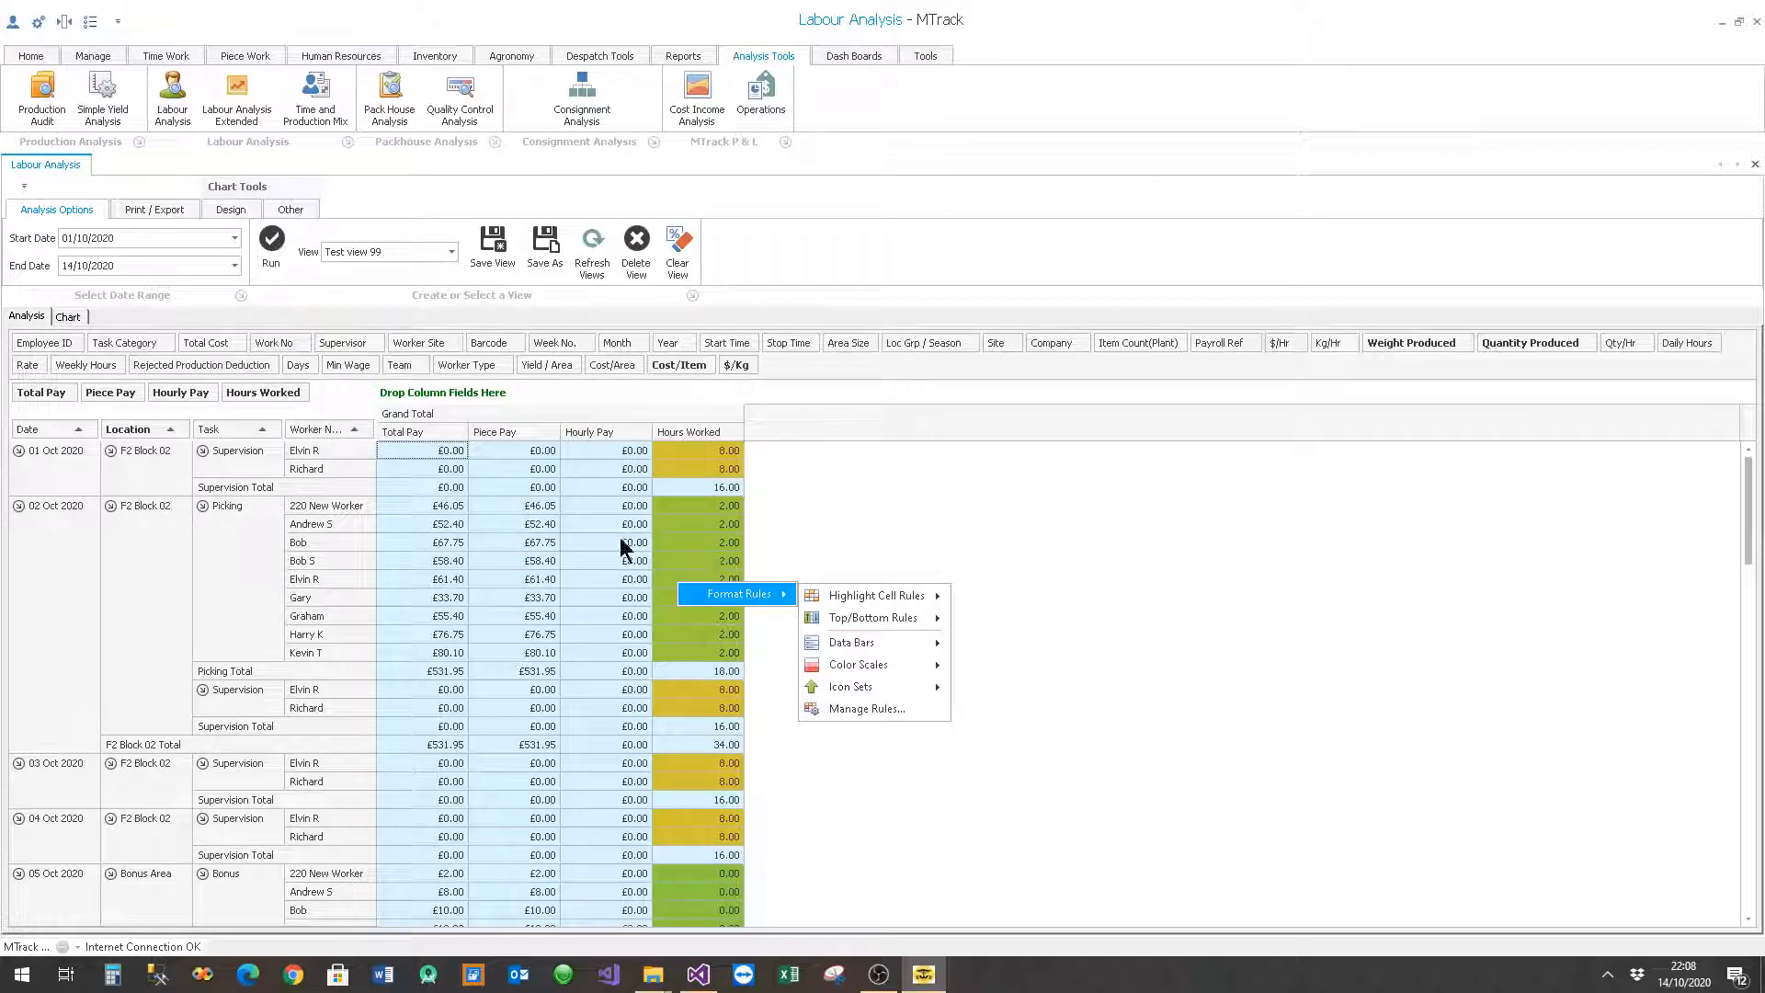
# Step: Apply the green-yellow-red color scale to the Total Pay values and review the shading across all dates
pyautogui.rightClick(442, 562)
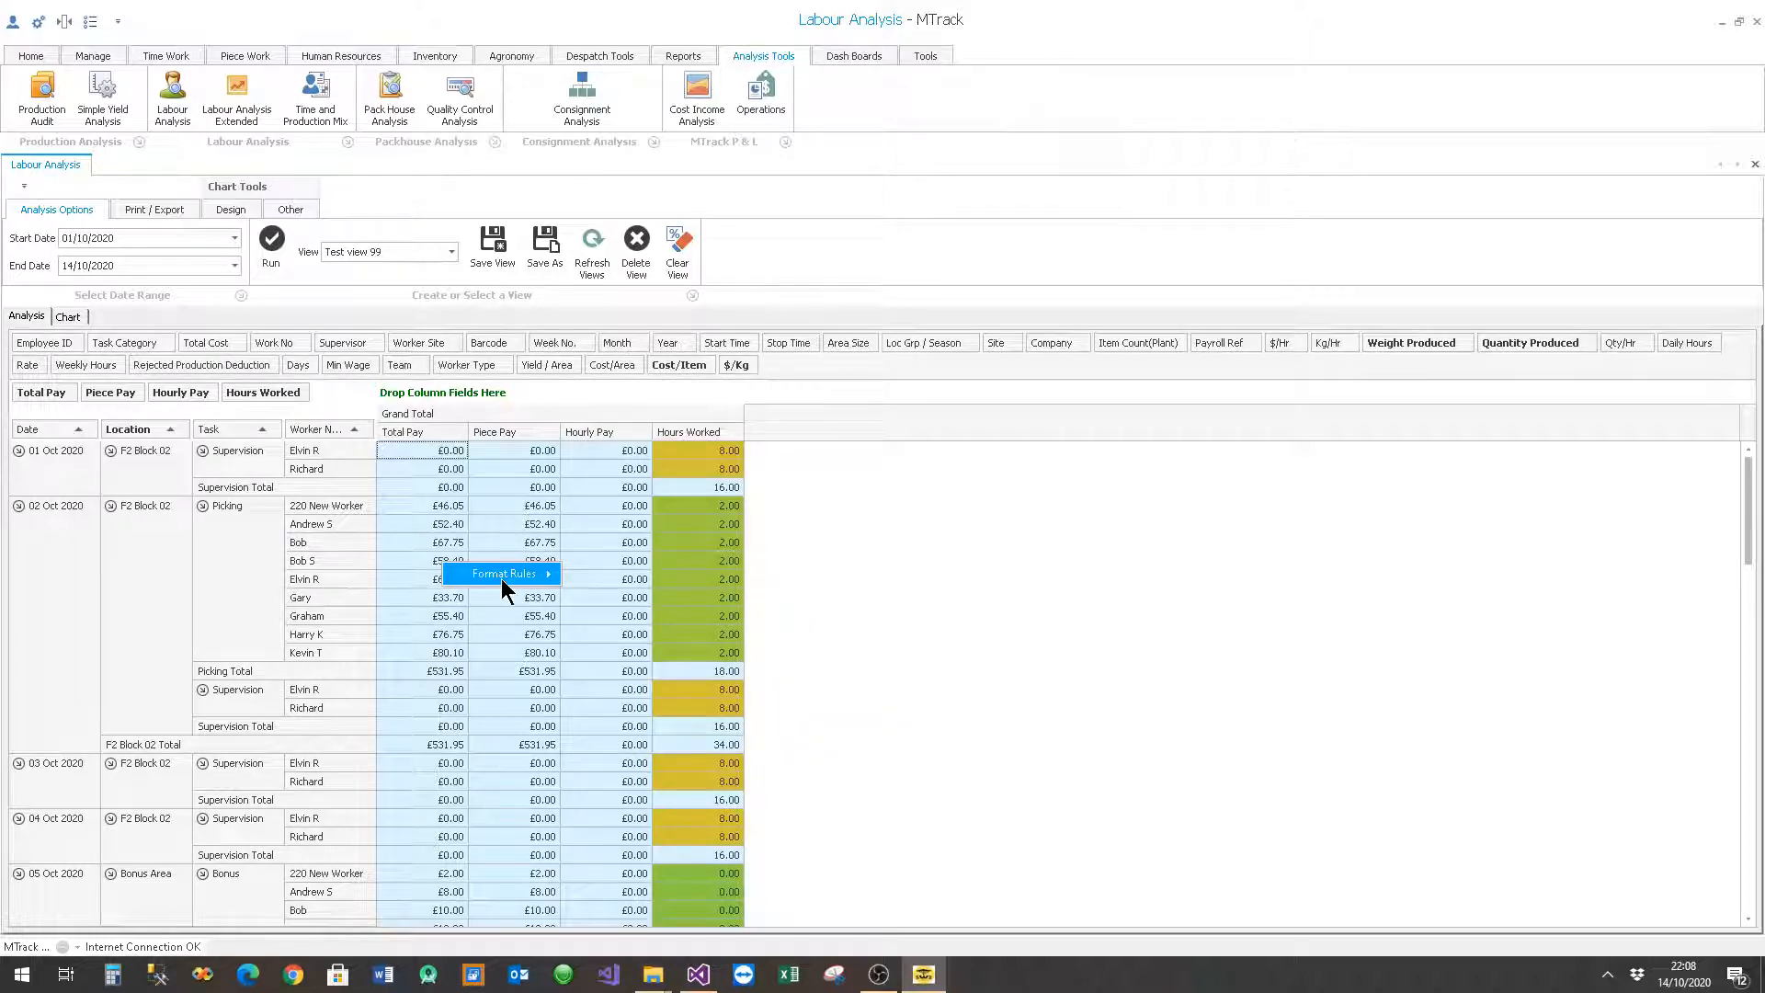
pyautogui.moveTo(500, 574)
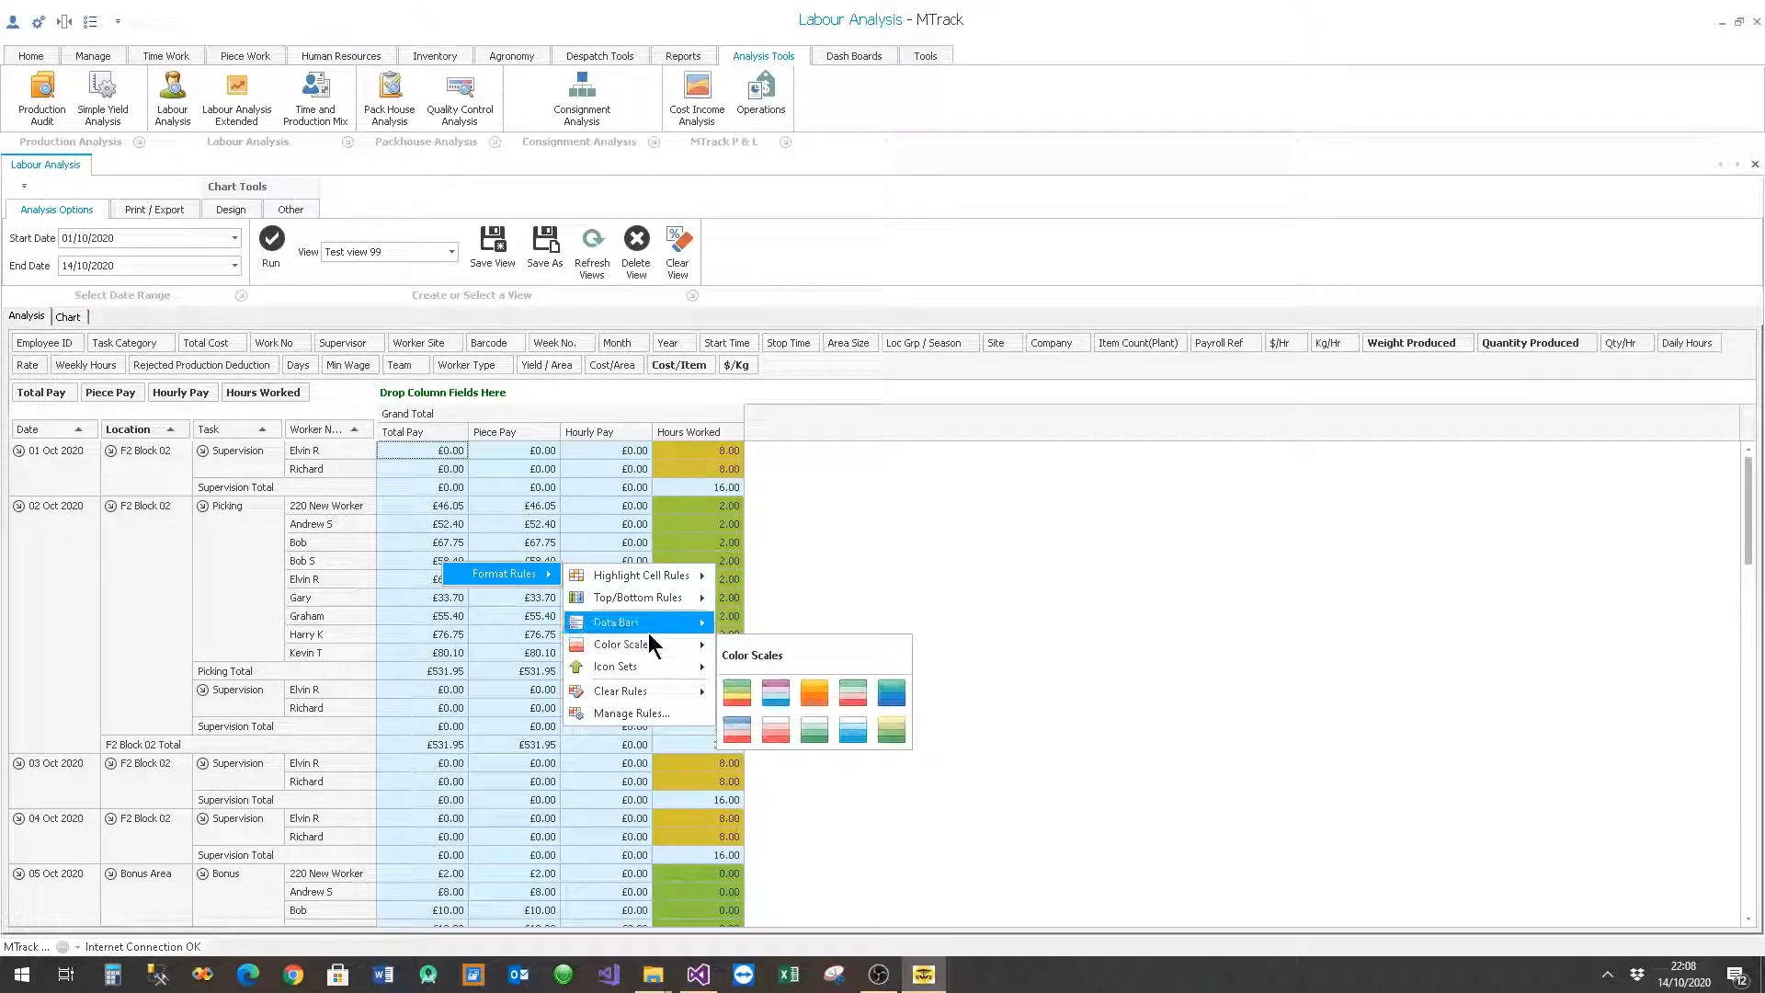
pyautogui.moveTo(654, 641)
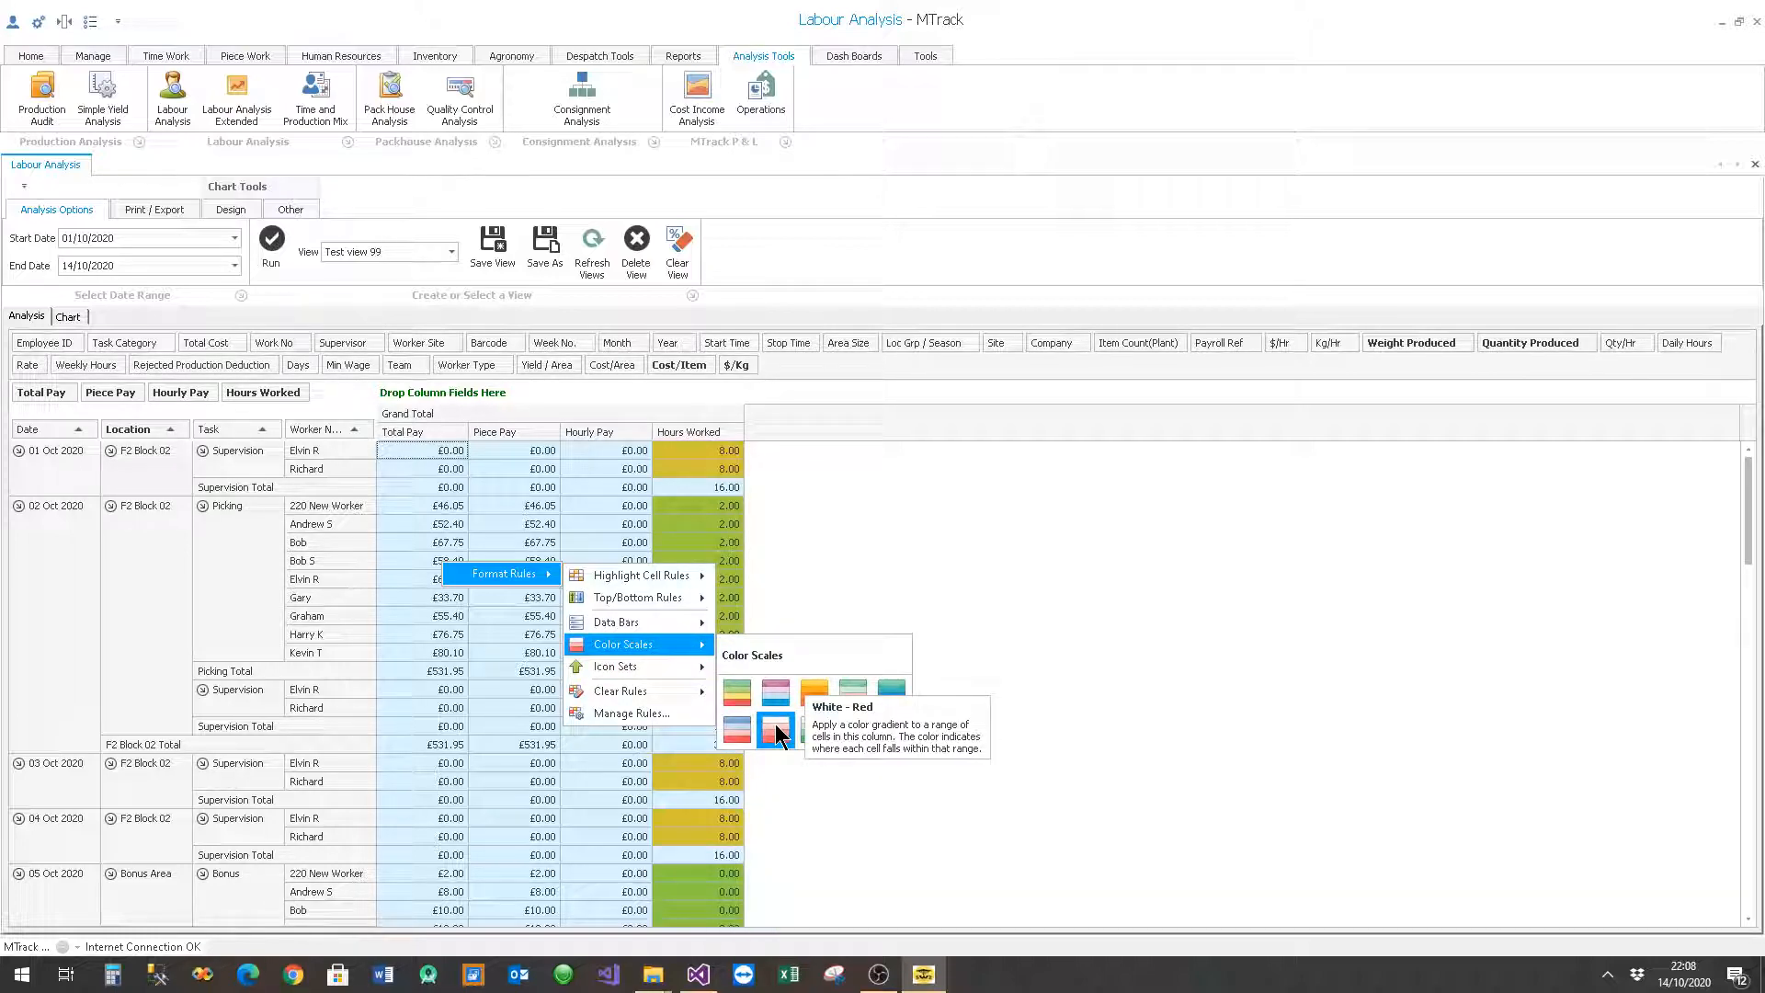
pyautogui.click(737, 694)
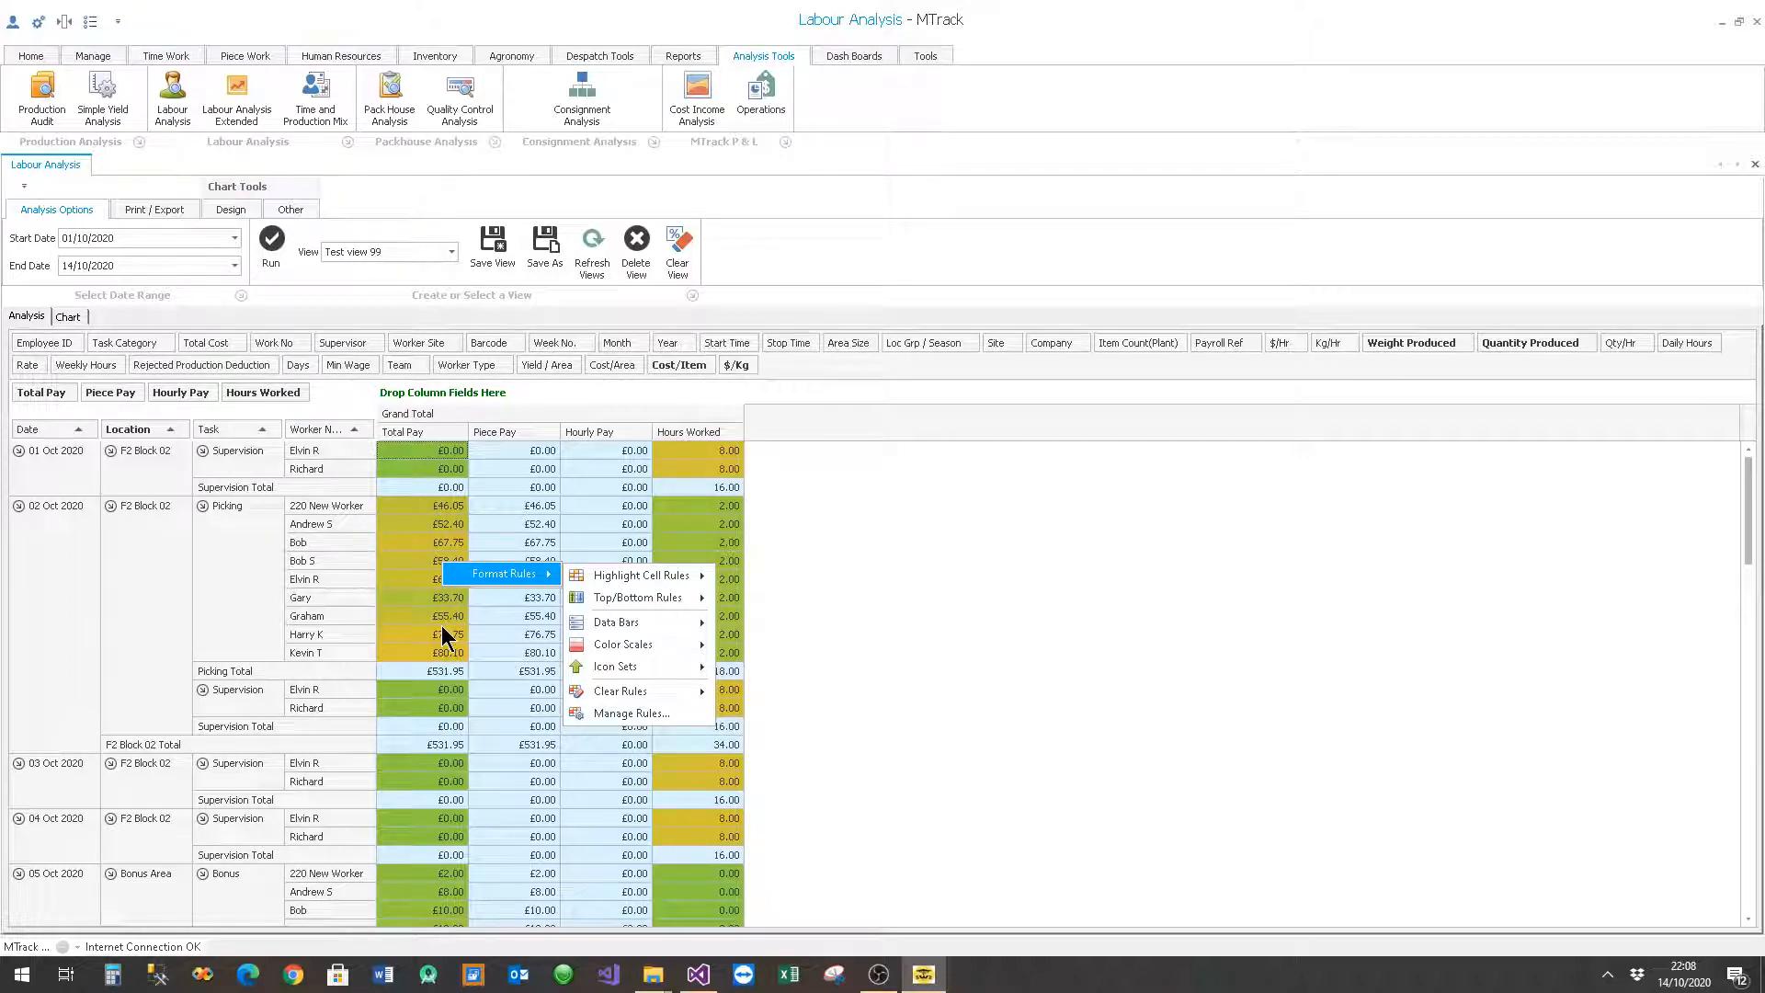
pyautogui.click(1750, 581)
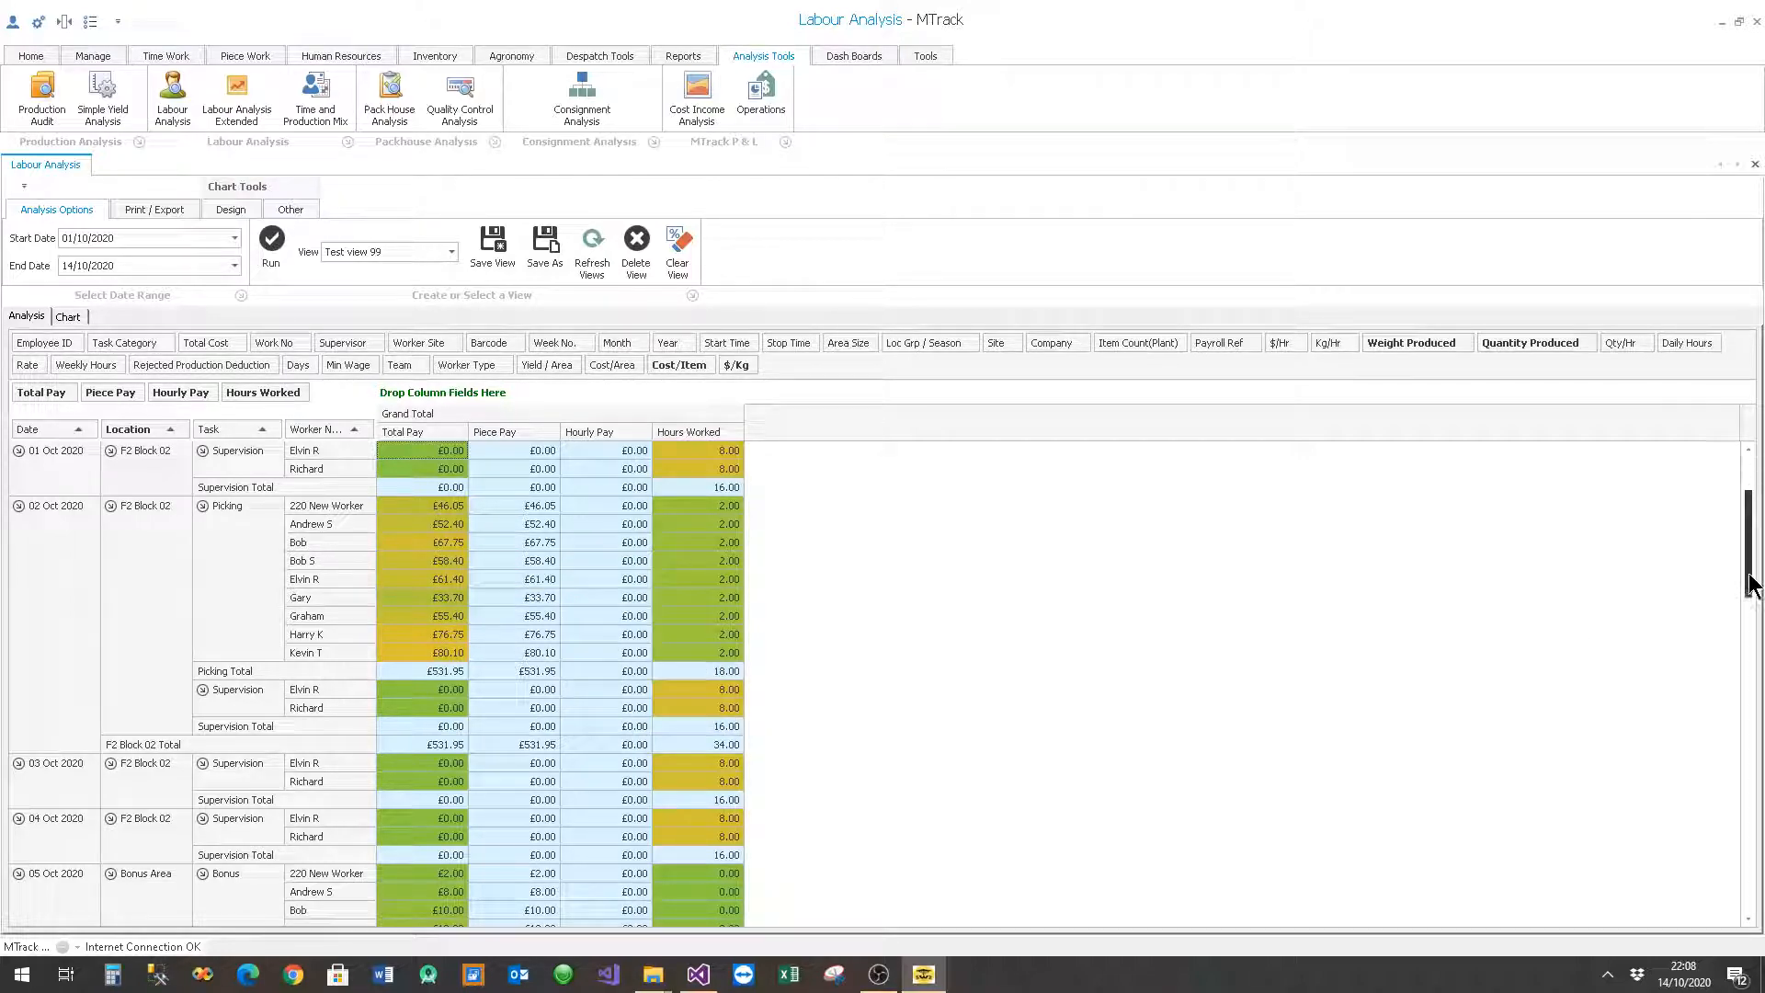
pyautogui.moveTo(1750, 581); pyautogui.dragTo(1750, 669)
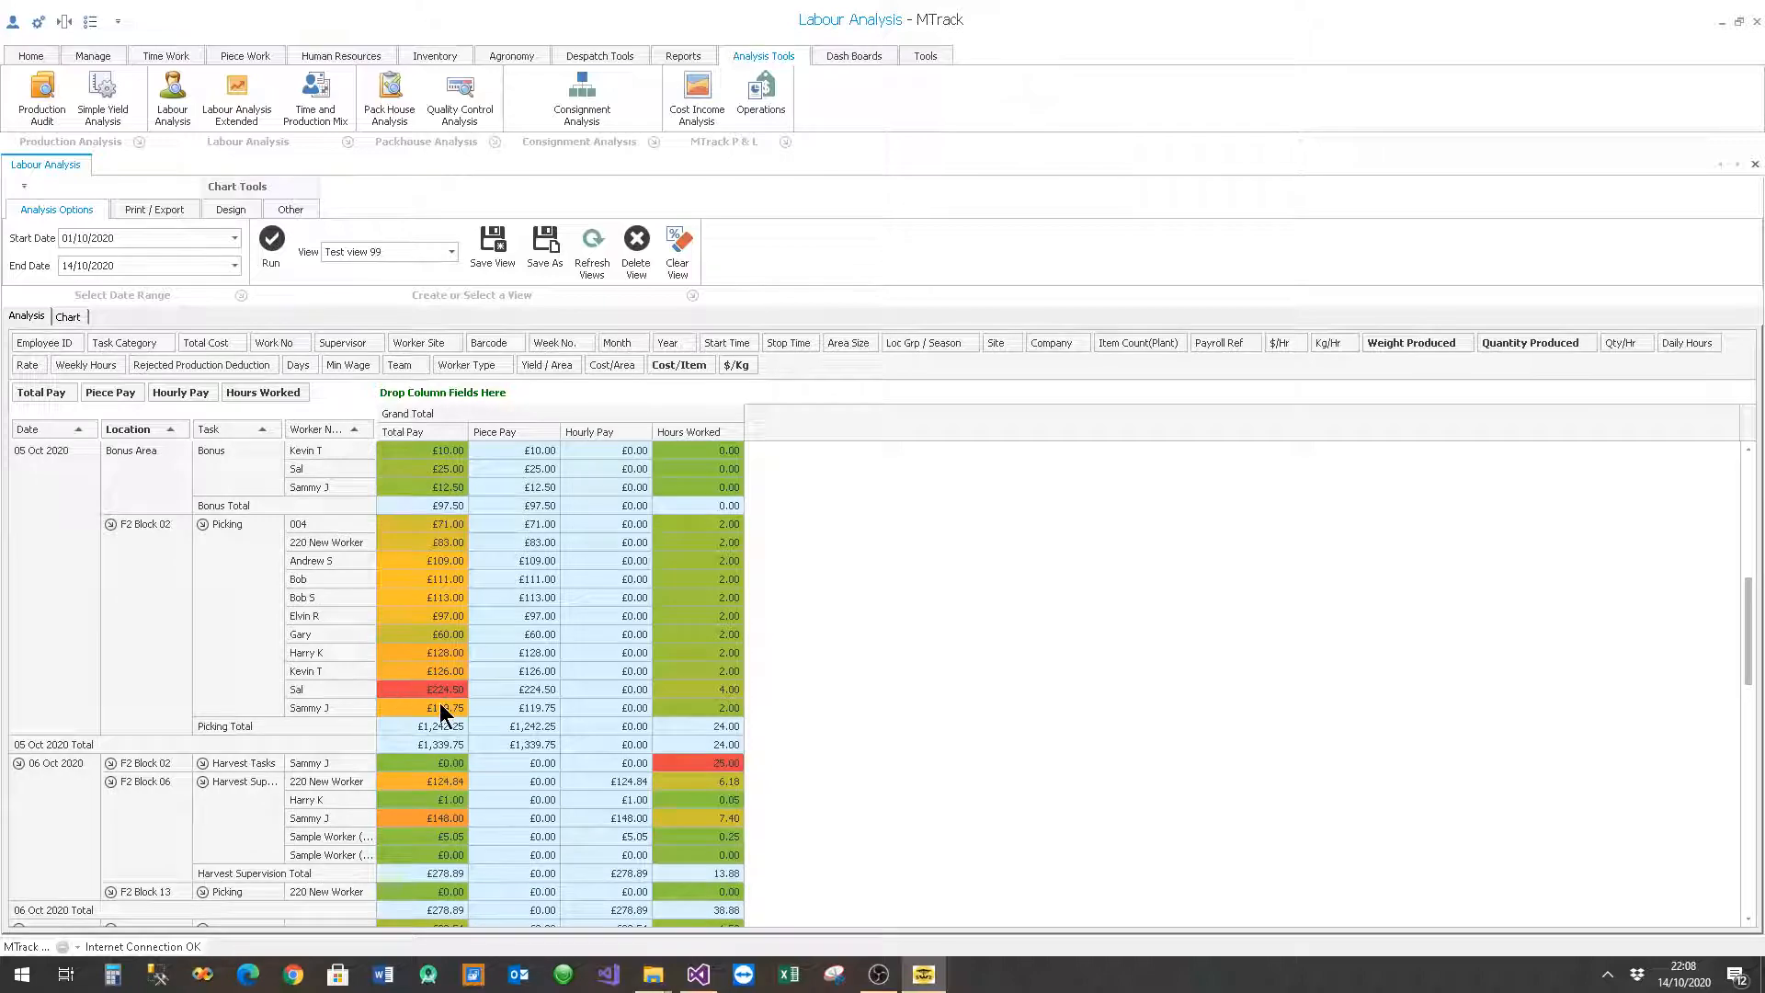
pyautogui.scroll(-10, 478, 731)
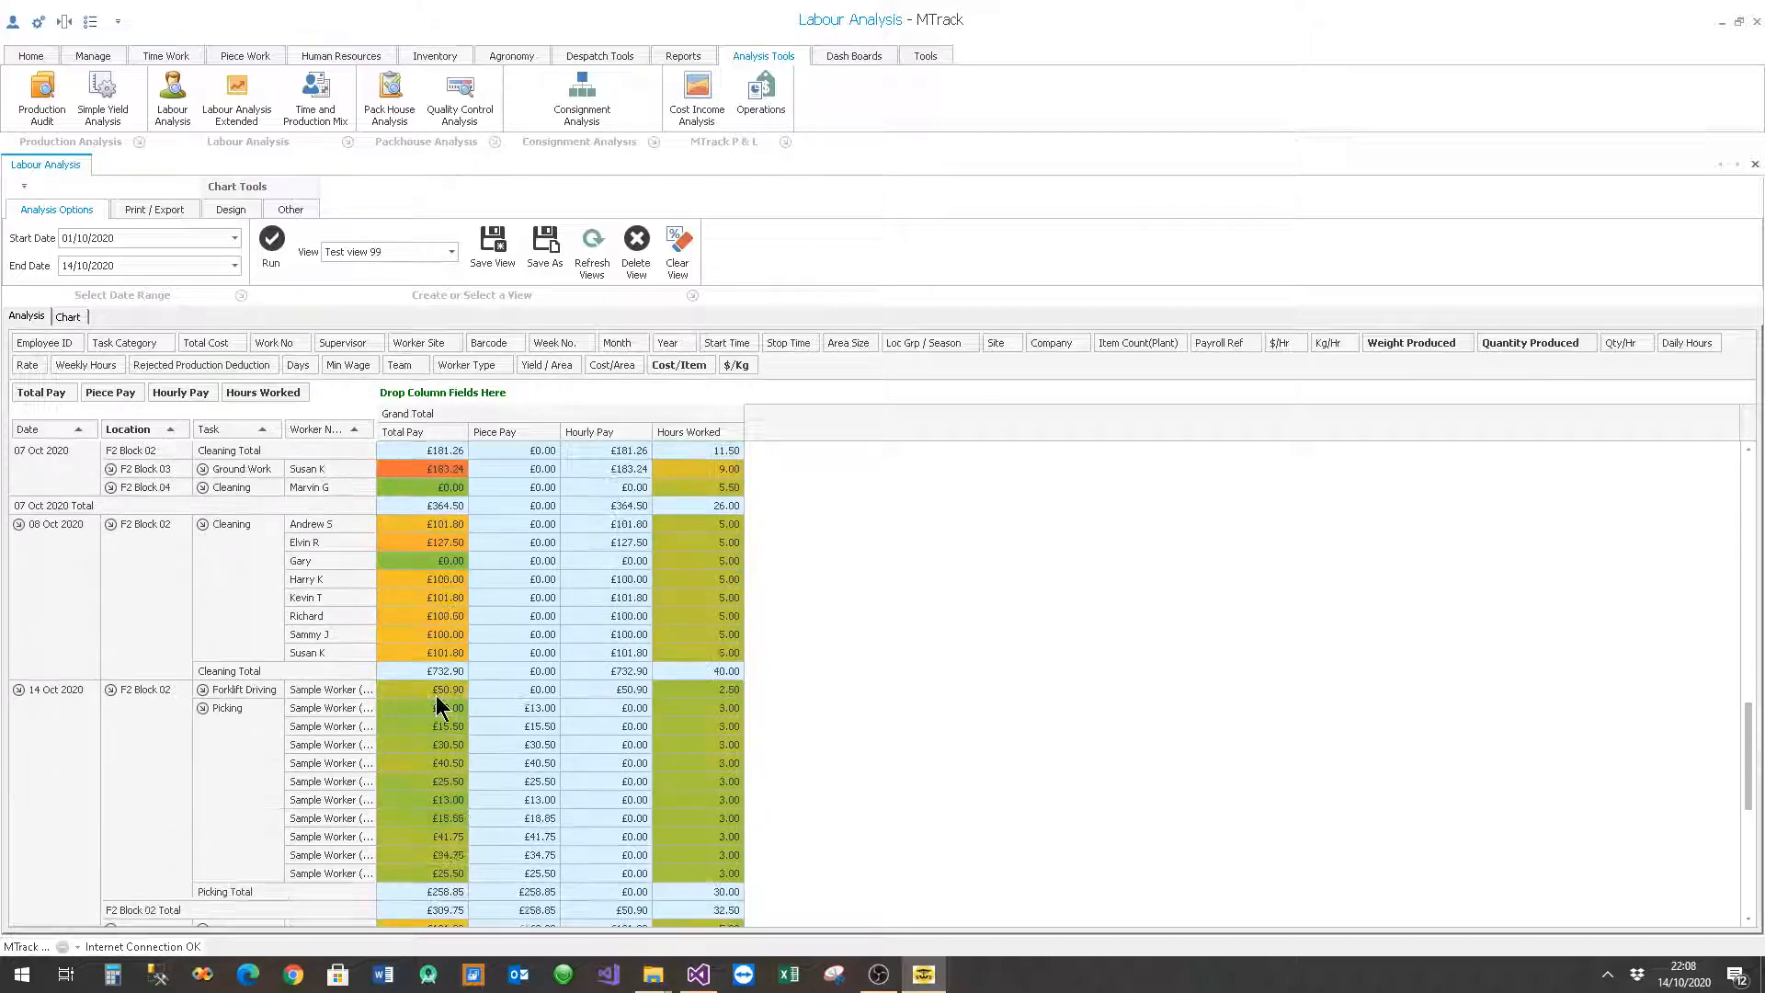
pyautogui.scroll(15, 453, 769)
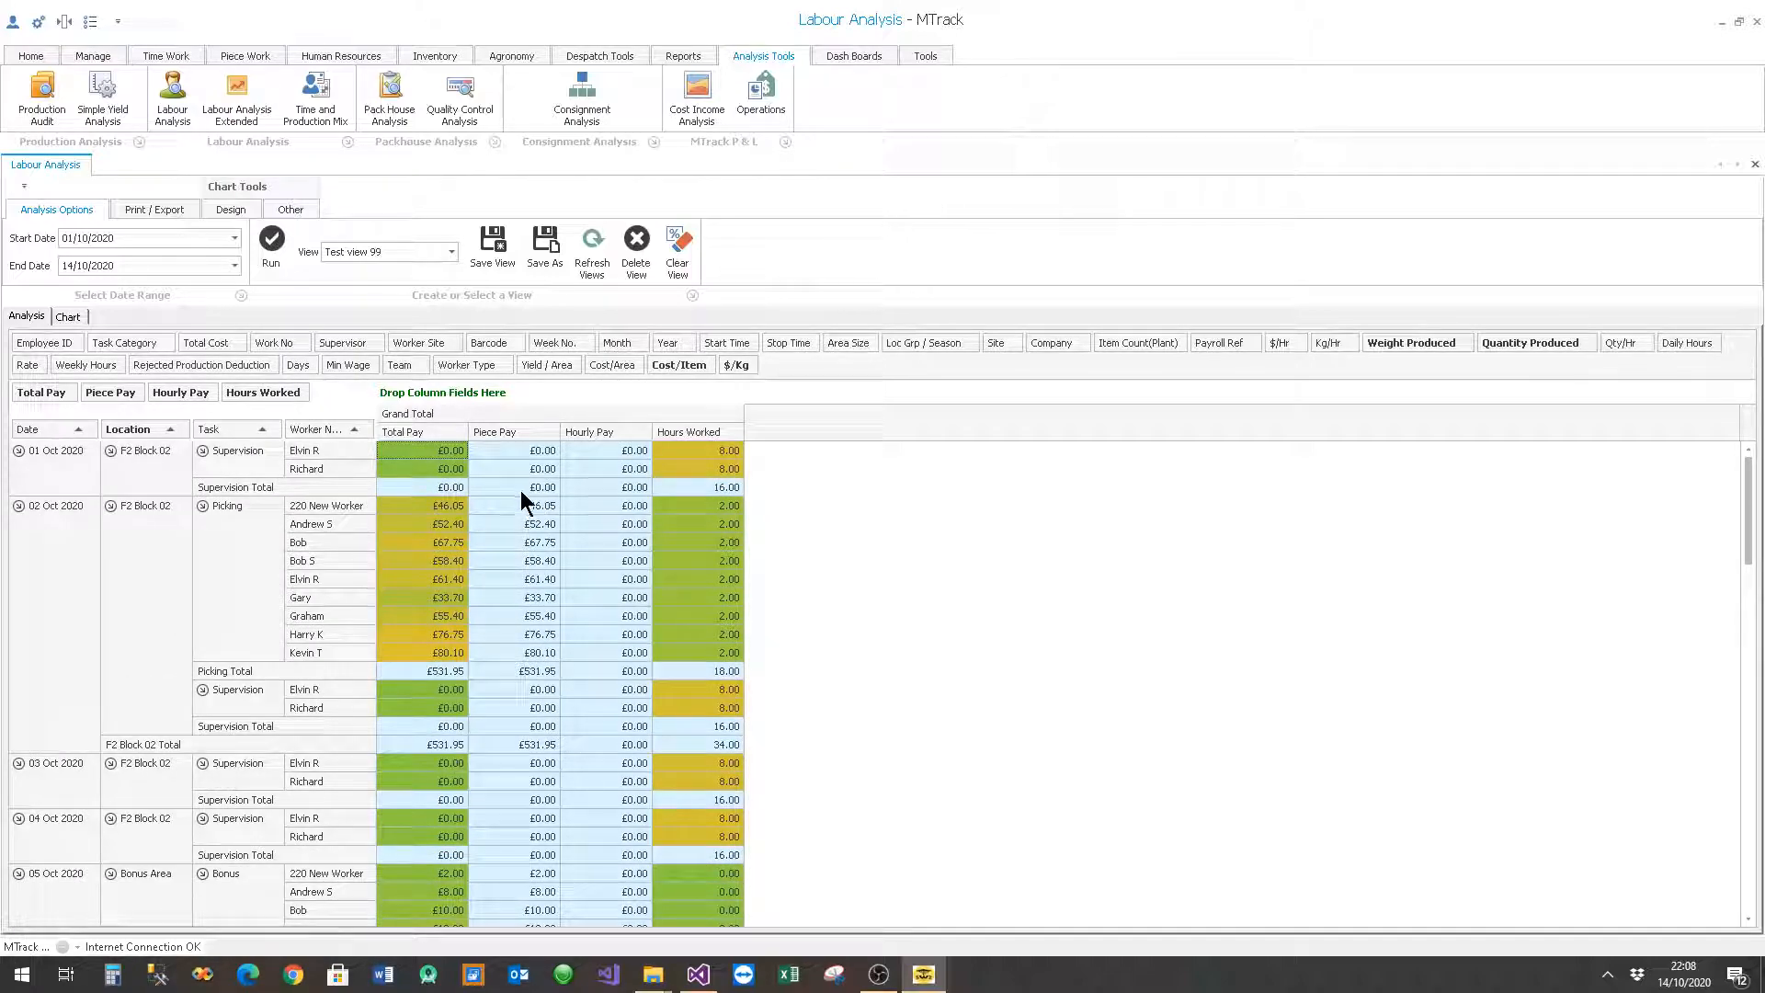
# Step: Add an Above Average format rule with Bold Text to the Piece Pay values
pyautogui.rightClick(520, 543)
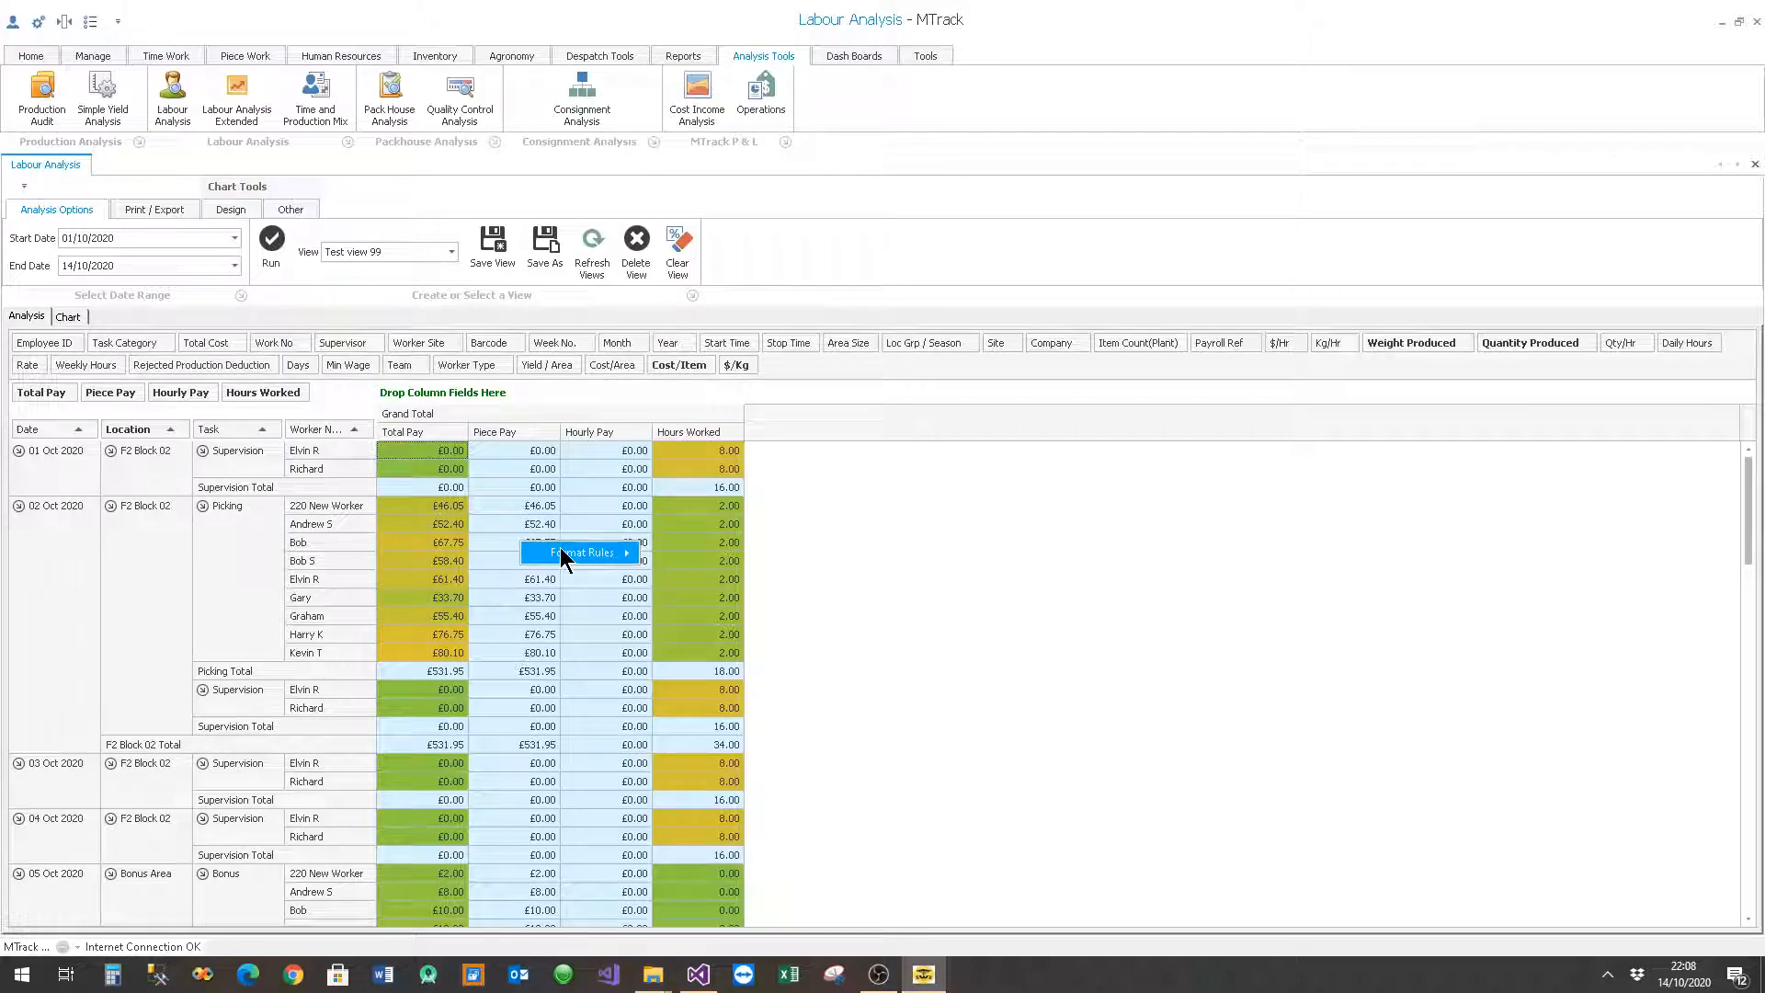
pyautogui.moveTo(560, 552)
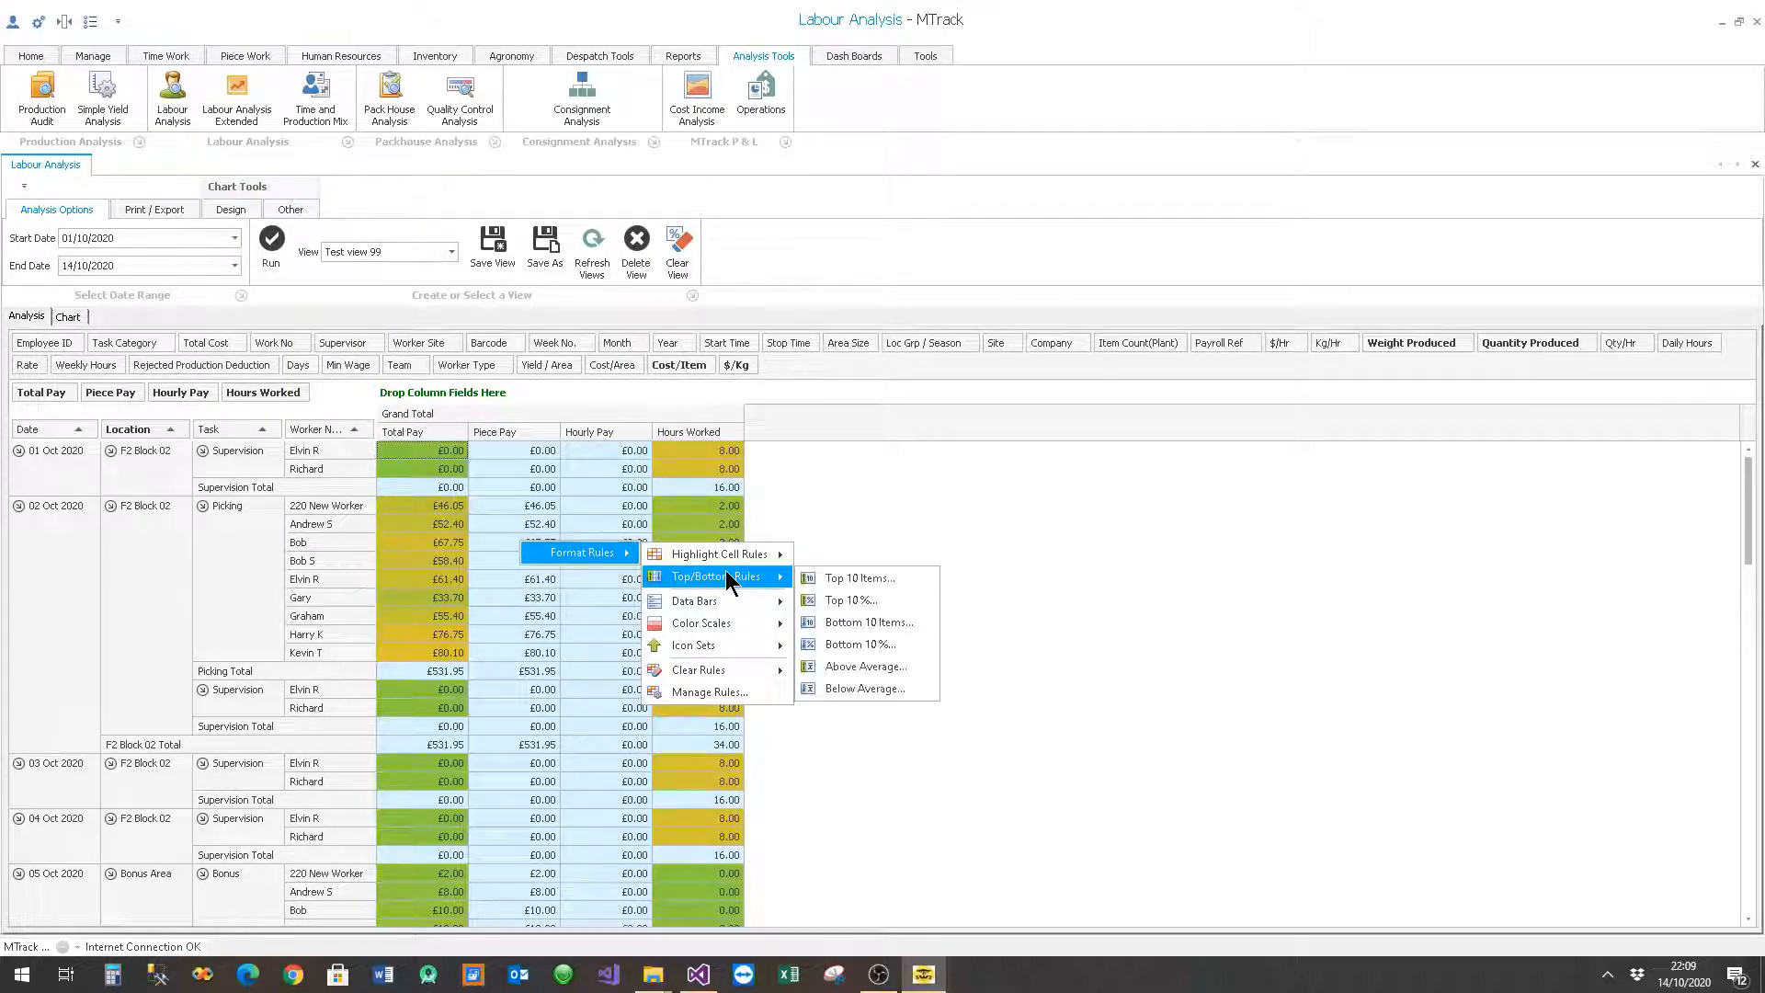
pyautogui.click(871, 664)
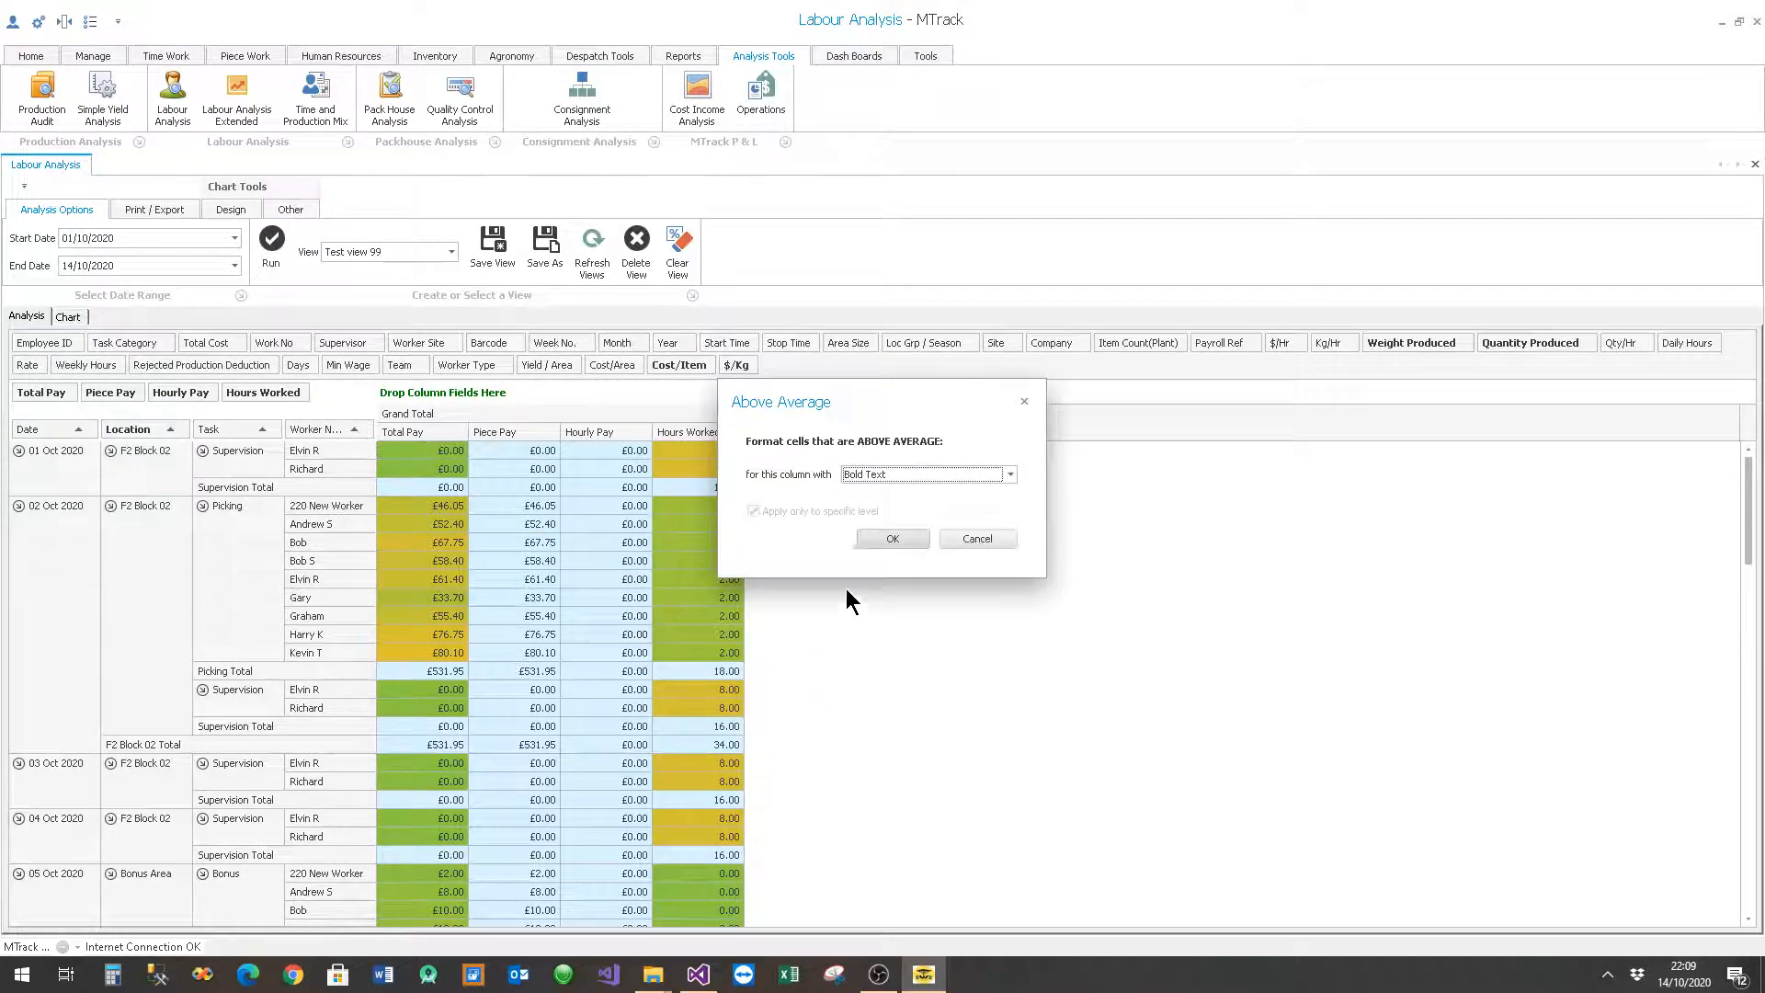
pyautogui.click(891, 538)
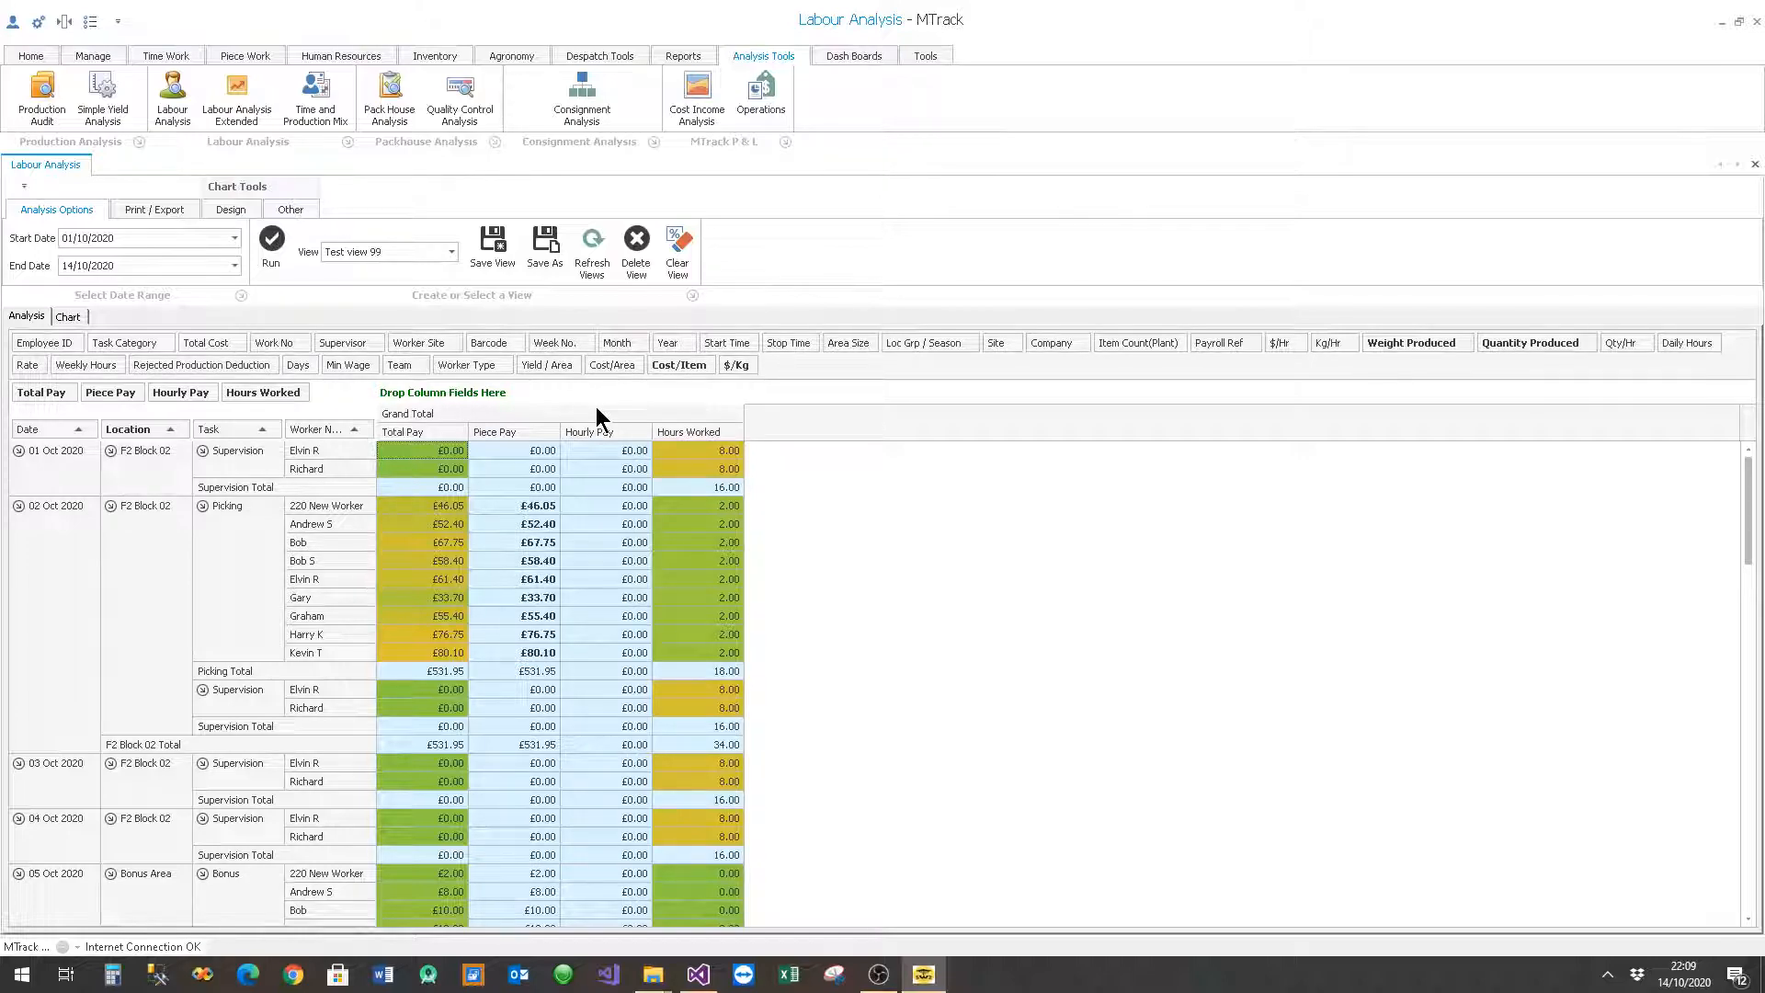
# Step: Open the print preview of the formatted analysis data and look through its pages
pyautogui.click(158, 208)
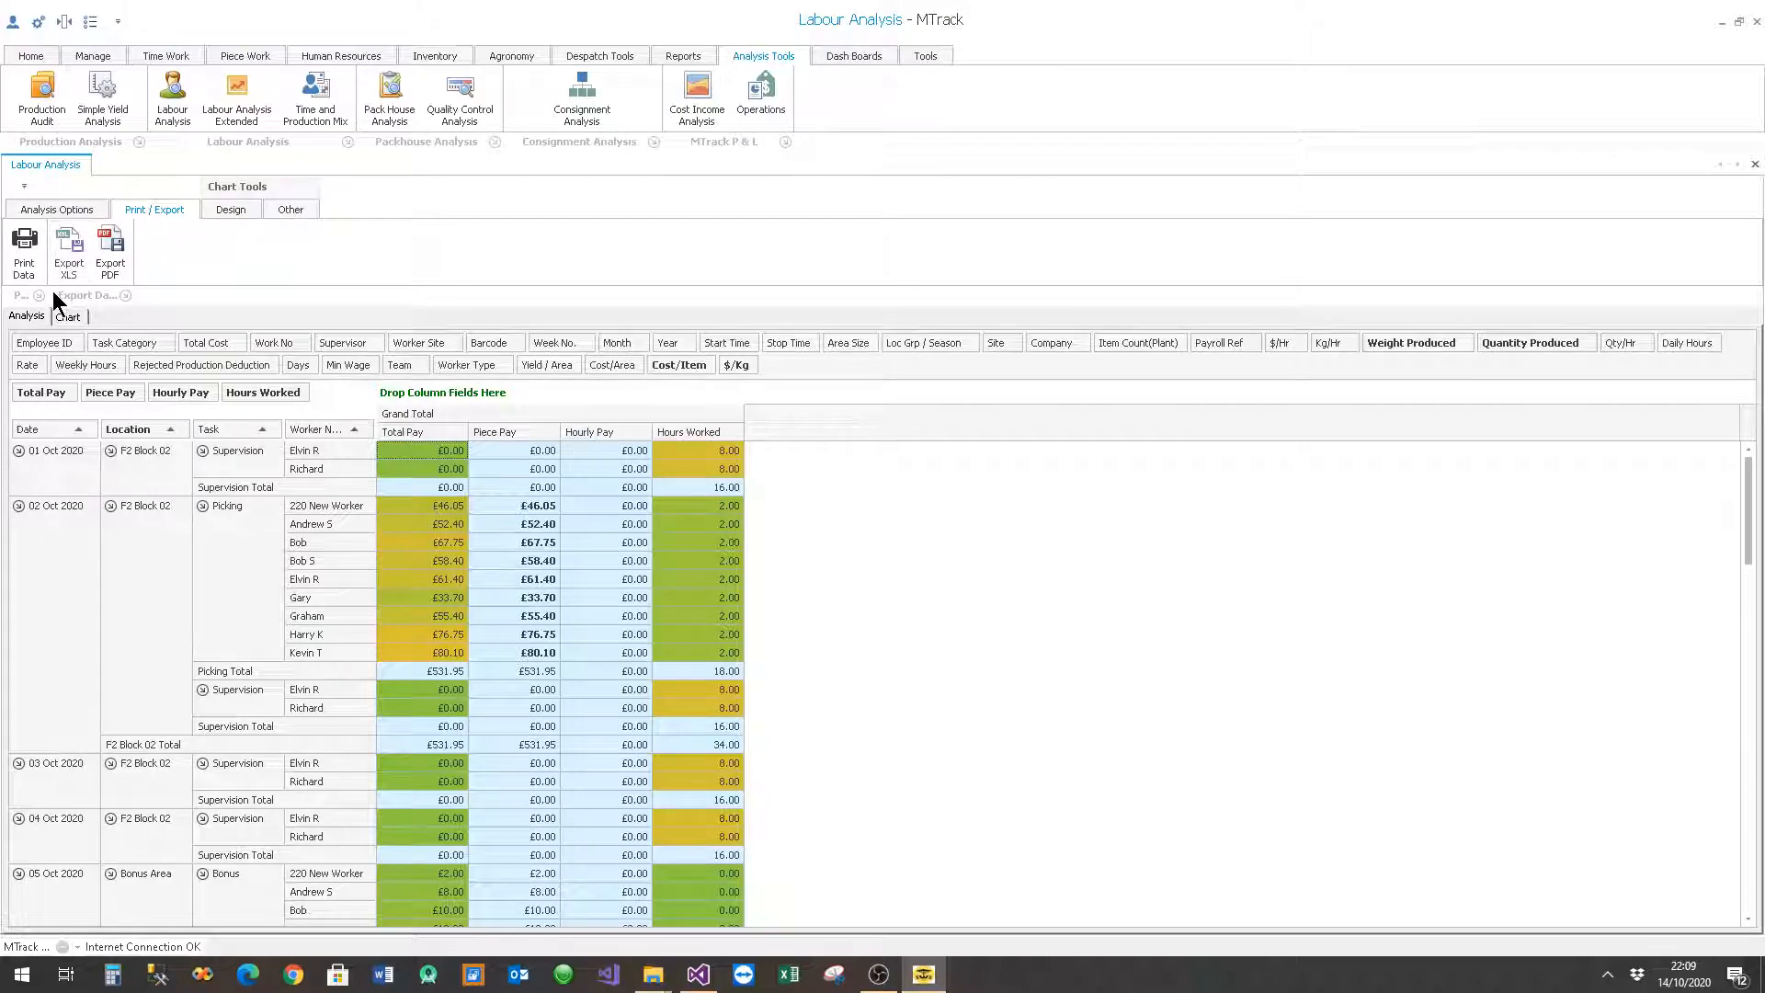
pyautogui.click(69, 246)
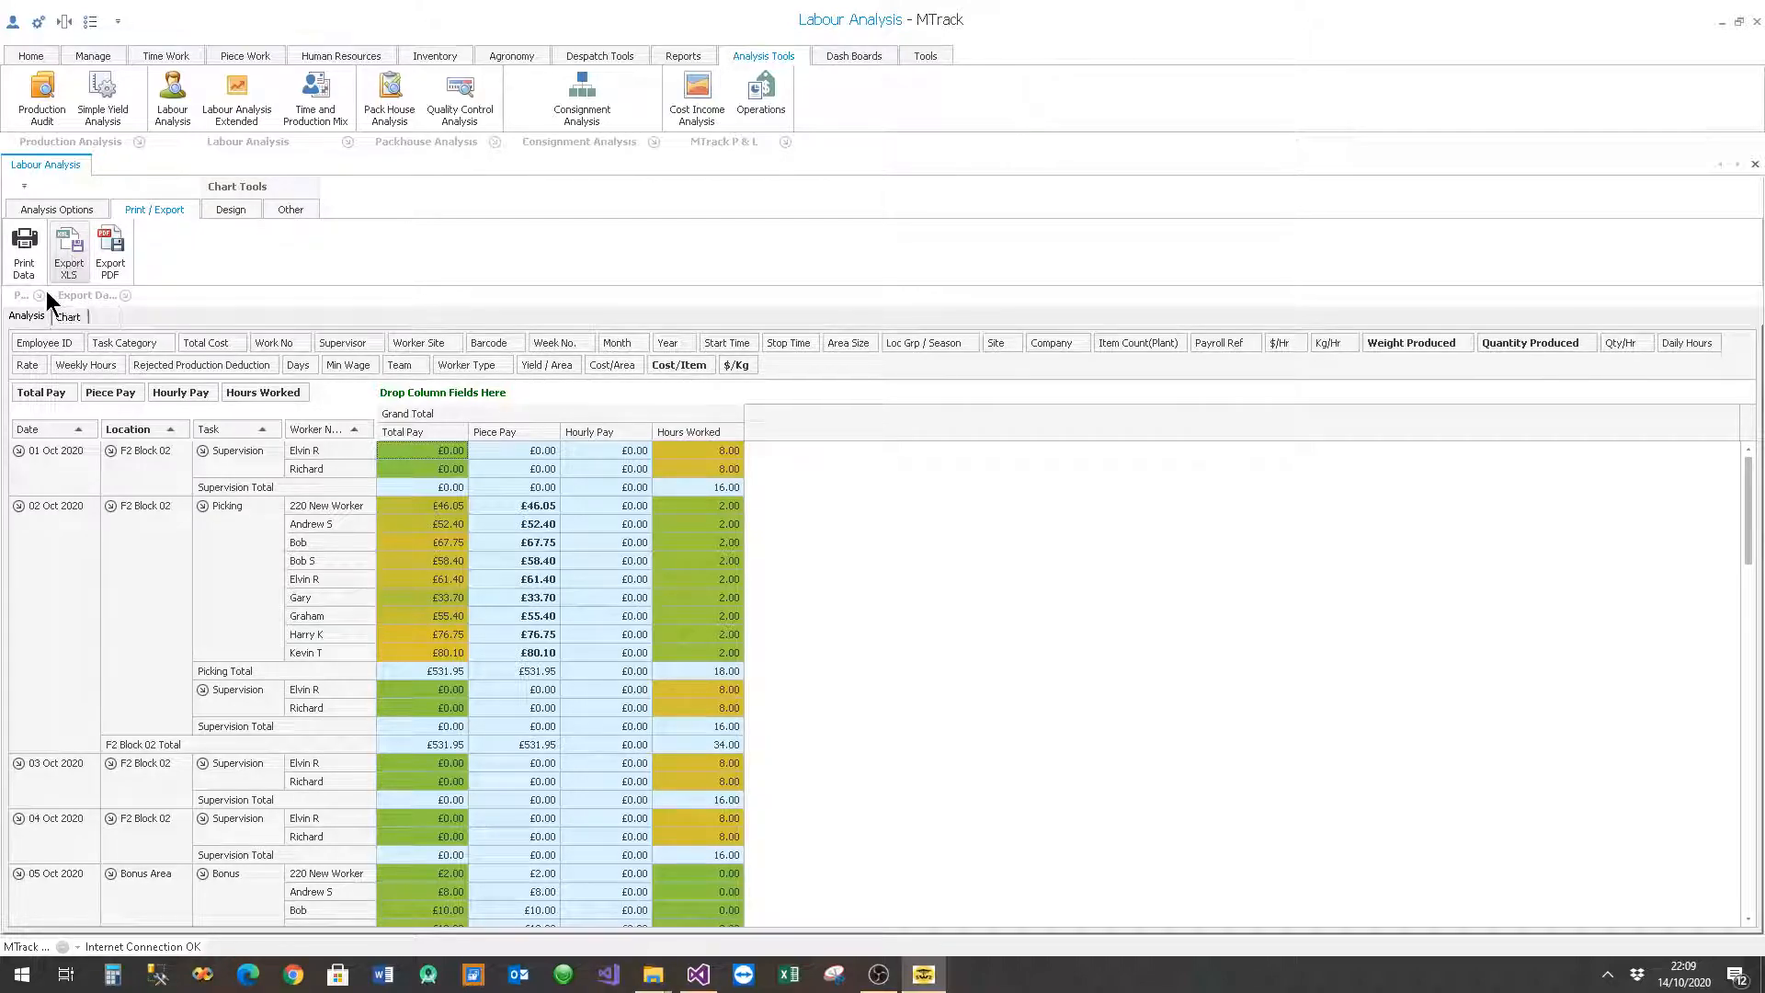
pyautogui.click(25, 253)
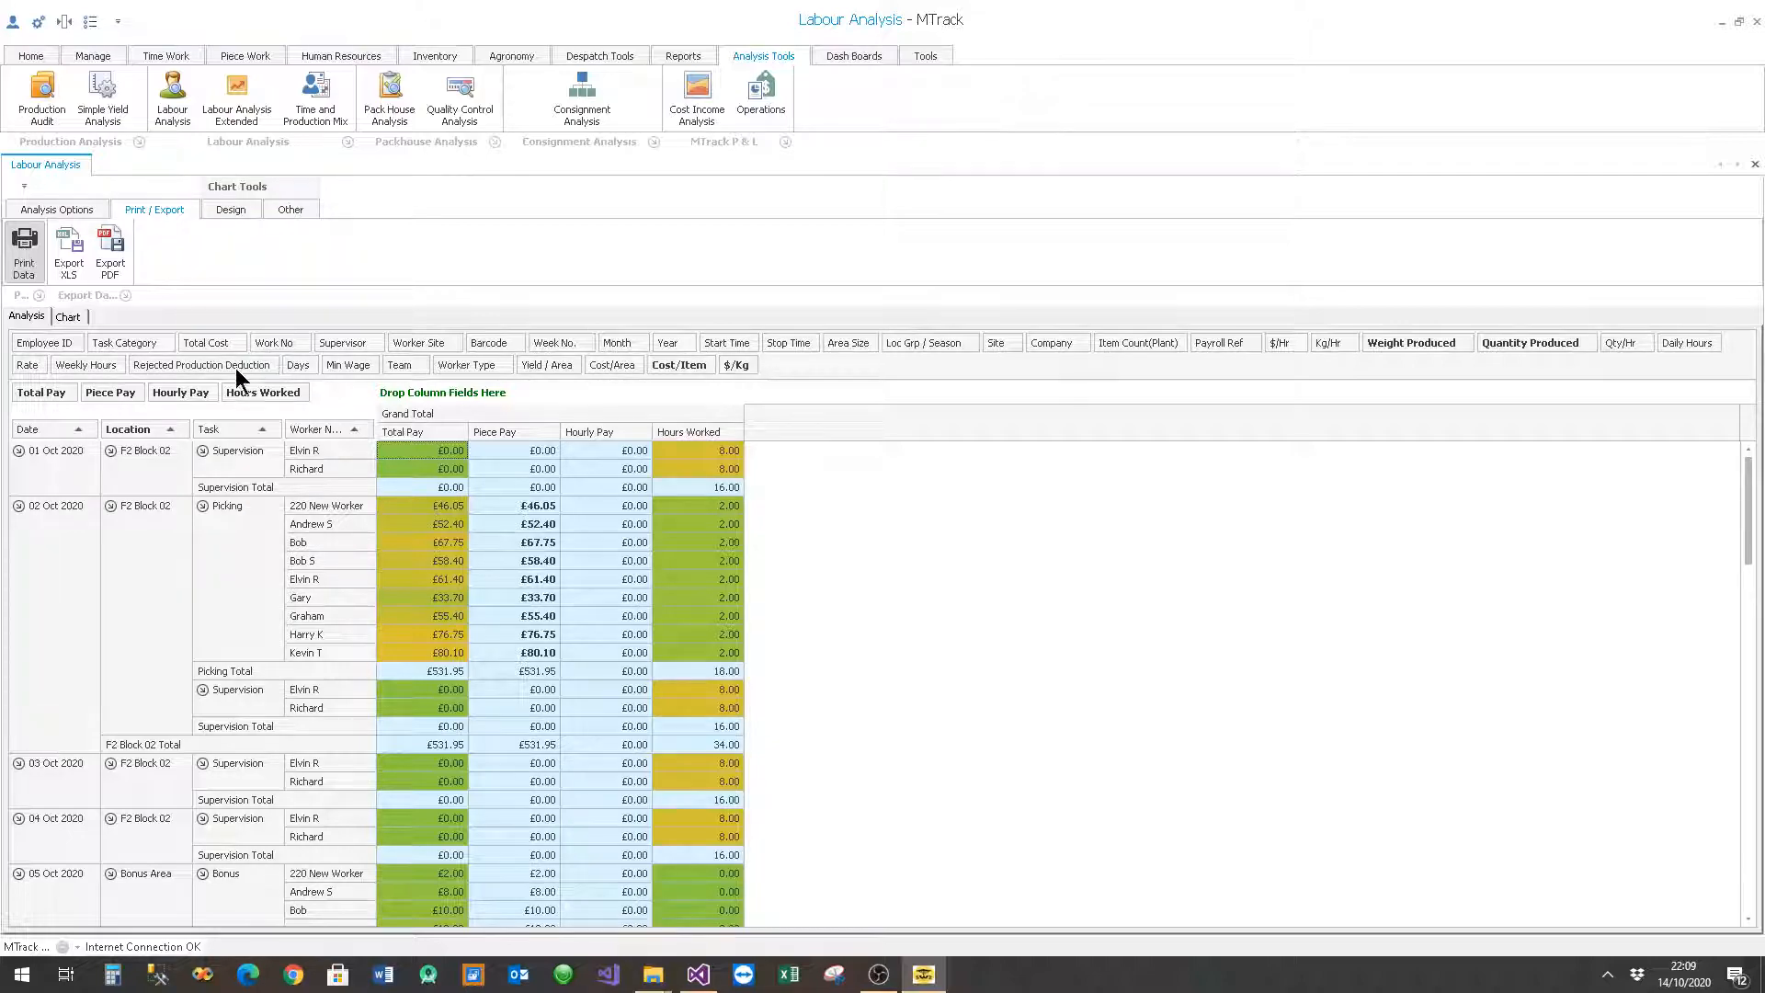
pyautogui.click(30, 262)
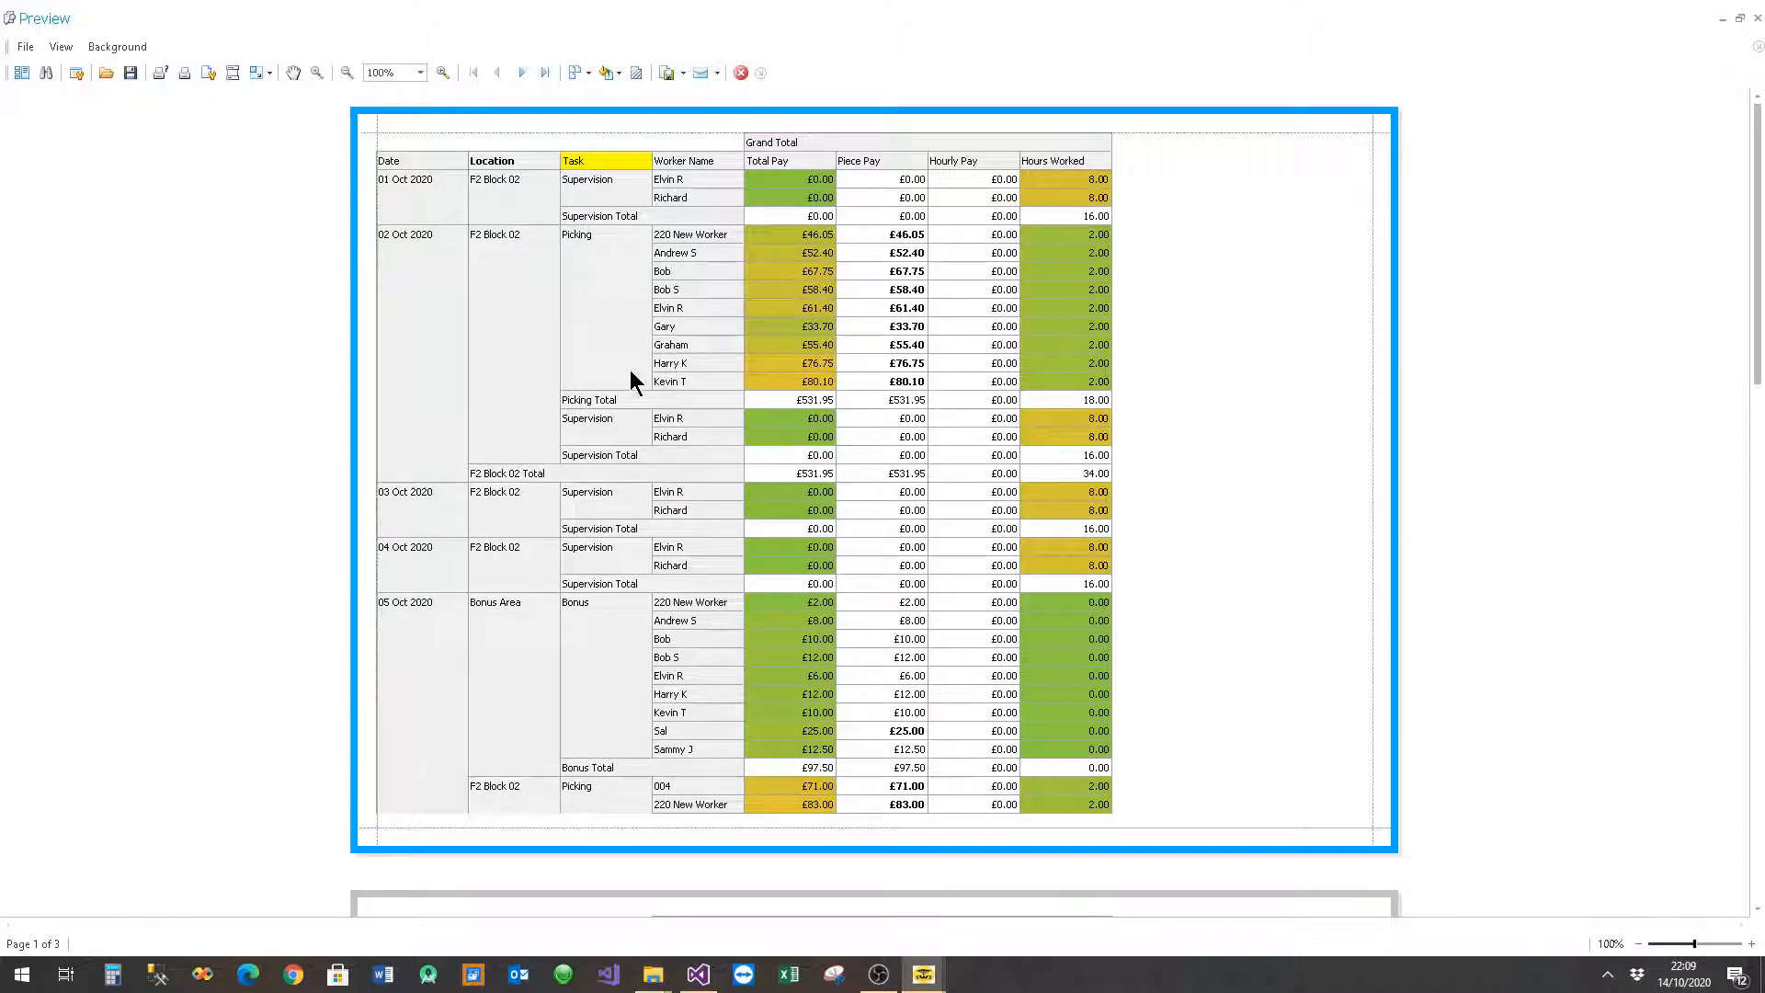
pyautogui.scroll(-3, 1122, 377)
pyautogui.scroll(-3, 708, 510)
pyautogui.scroll(6, 707, 510)
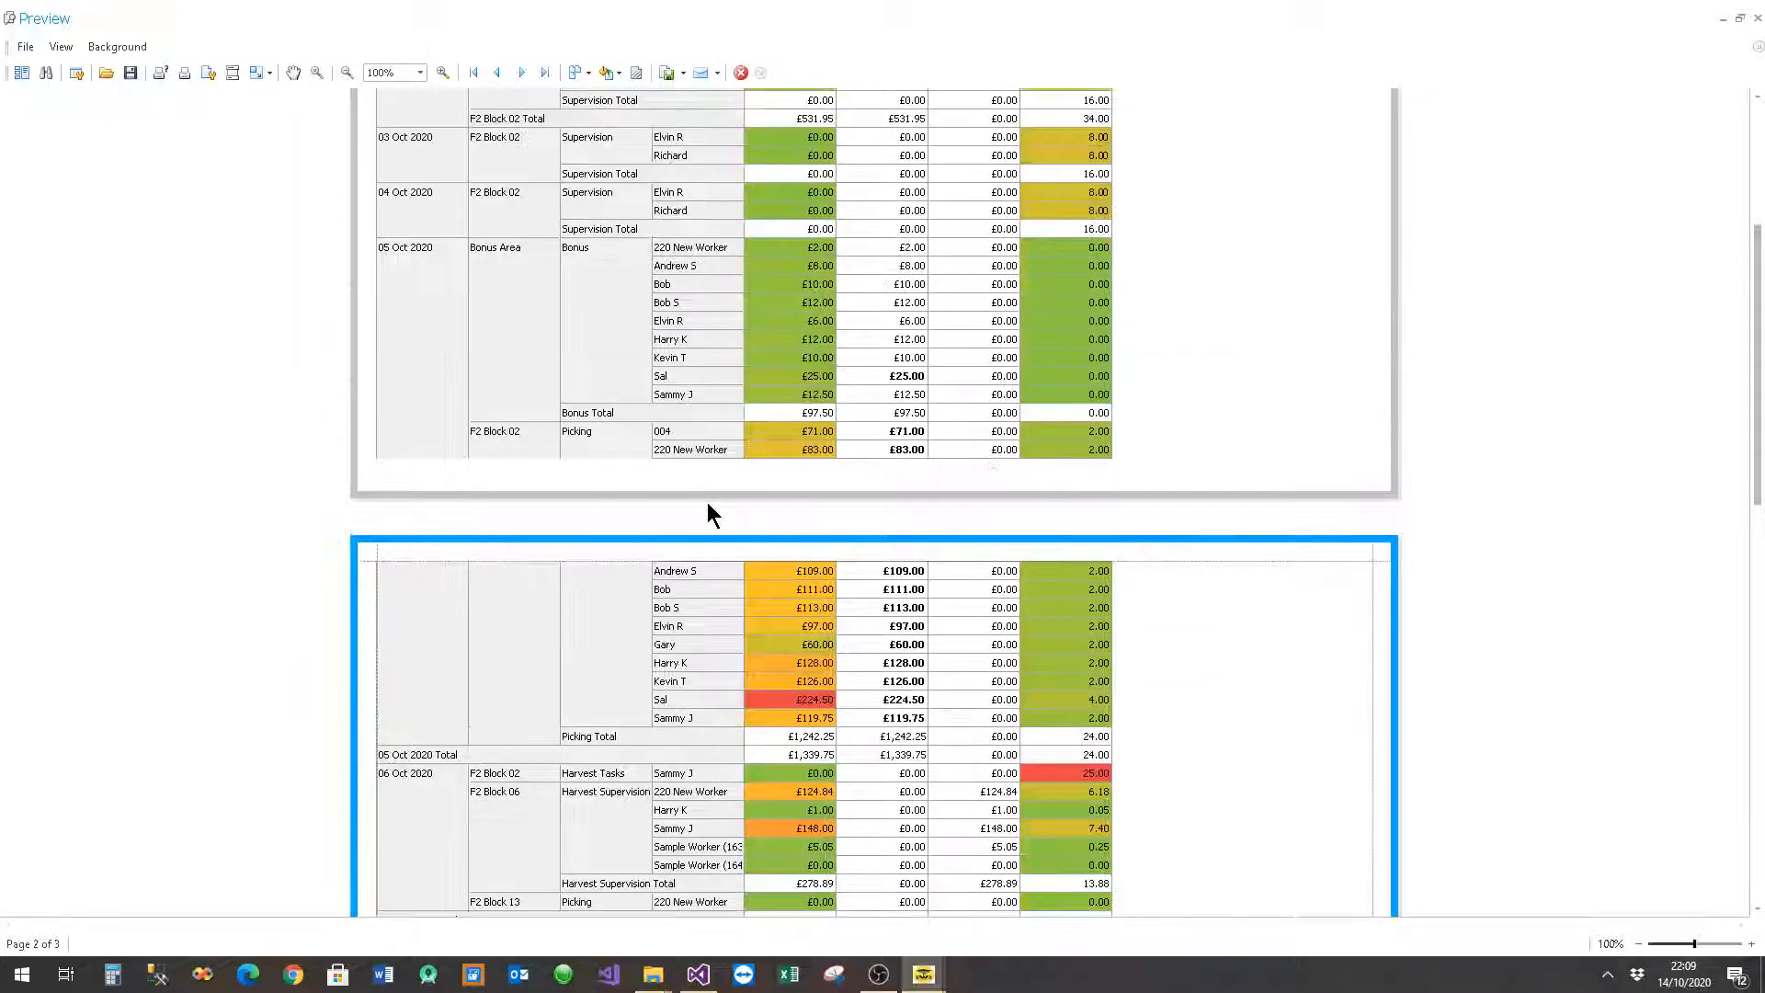
# Step: View the file formats available for exporting the previewed report, and close the preview
pyautogui.click(683, 74)
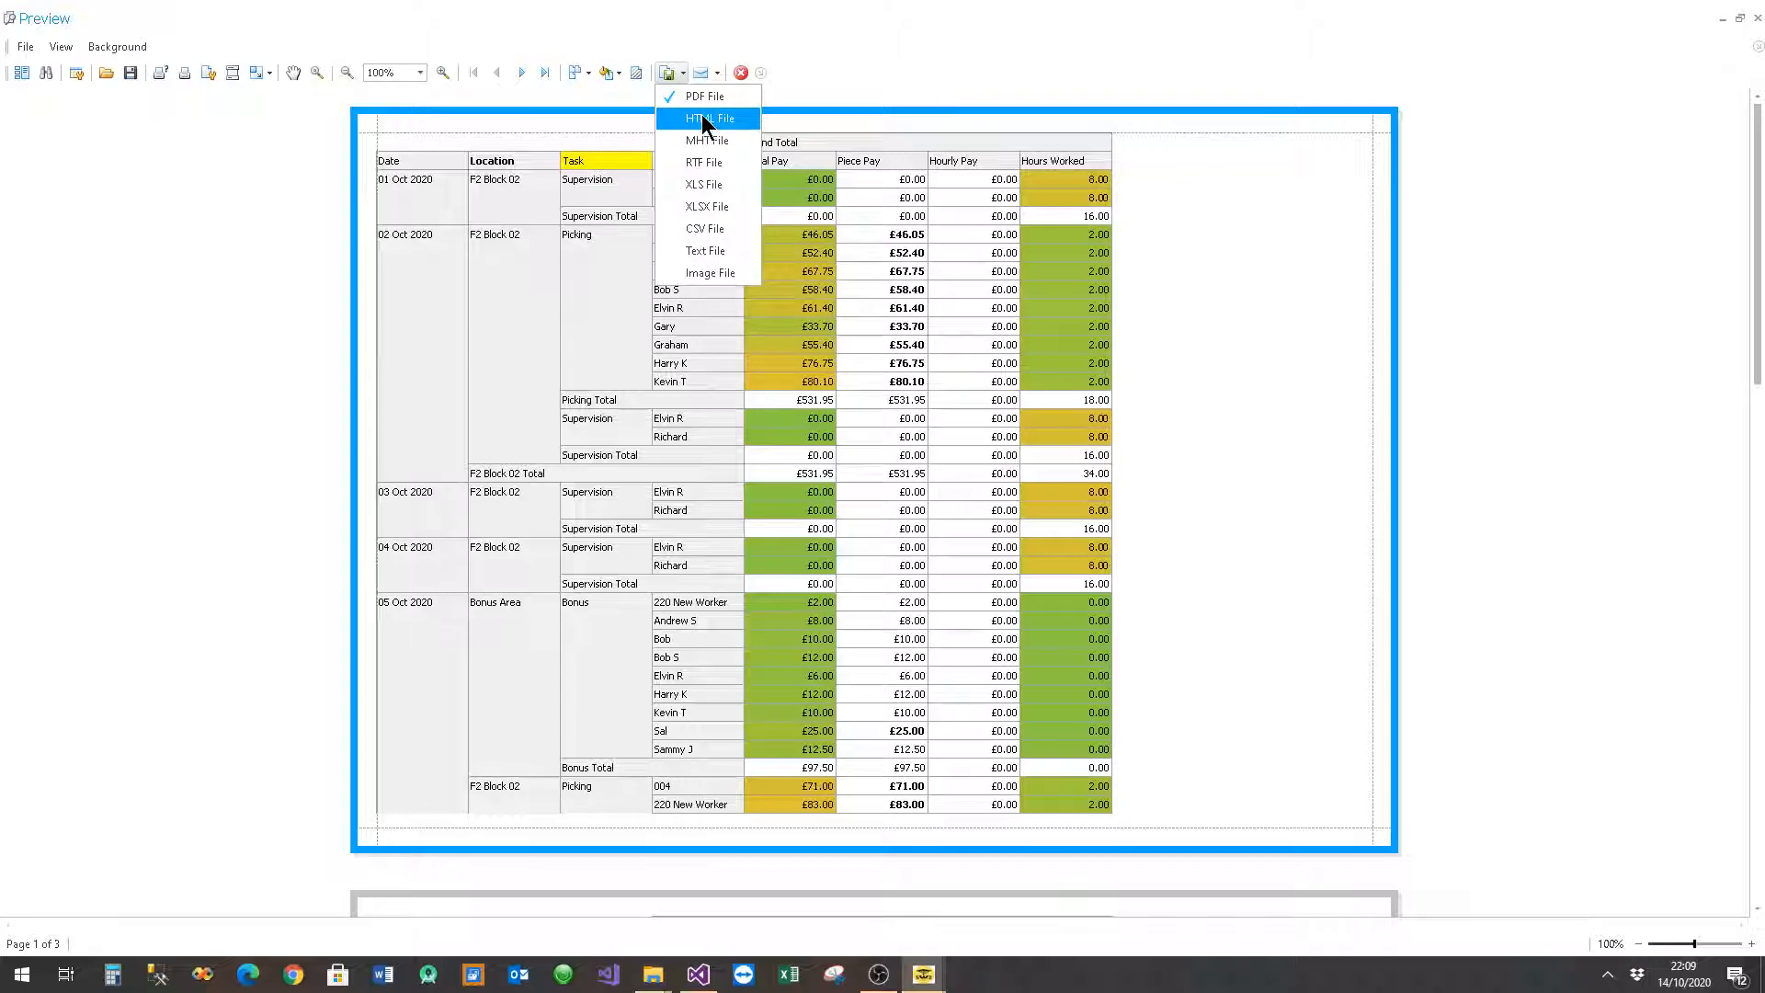
pyautogui.click(1068, 44)
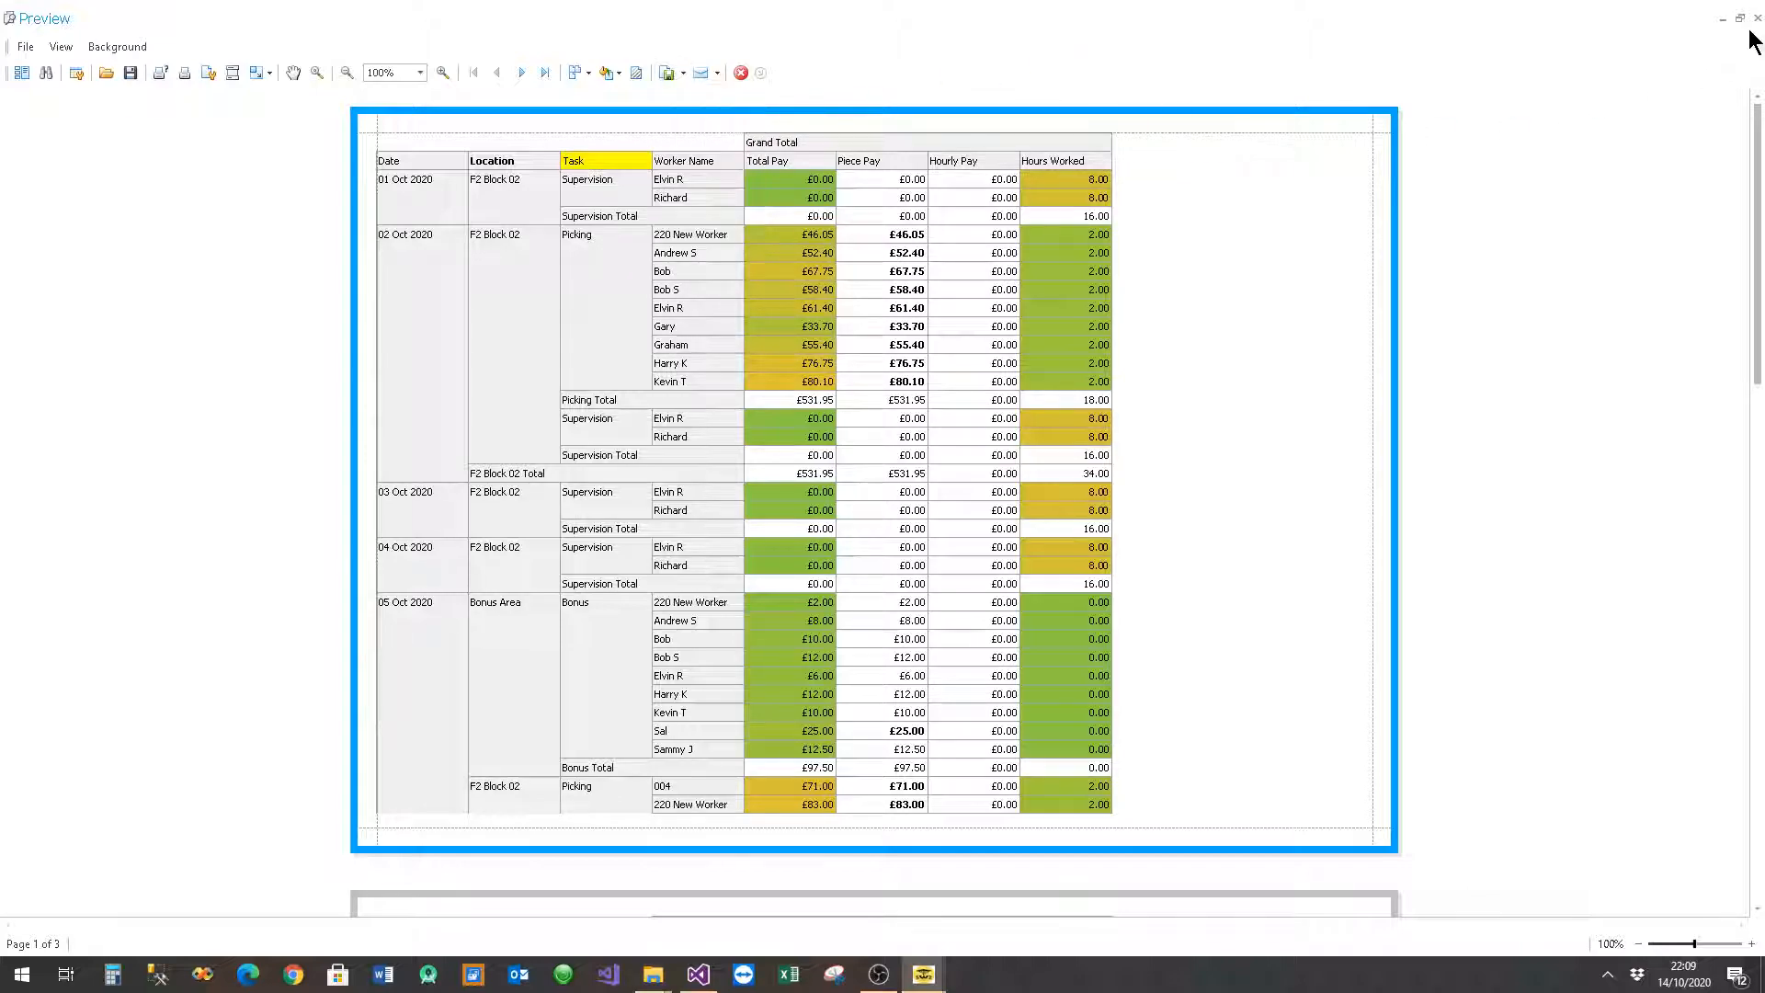
pyautogui.click(1757, 22)
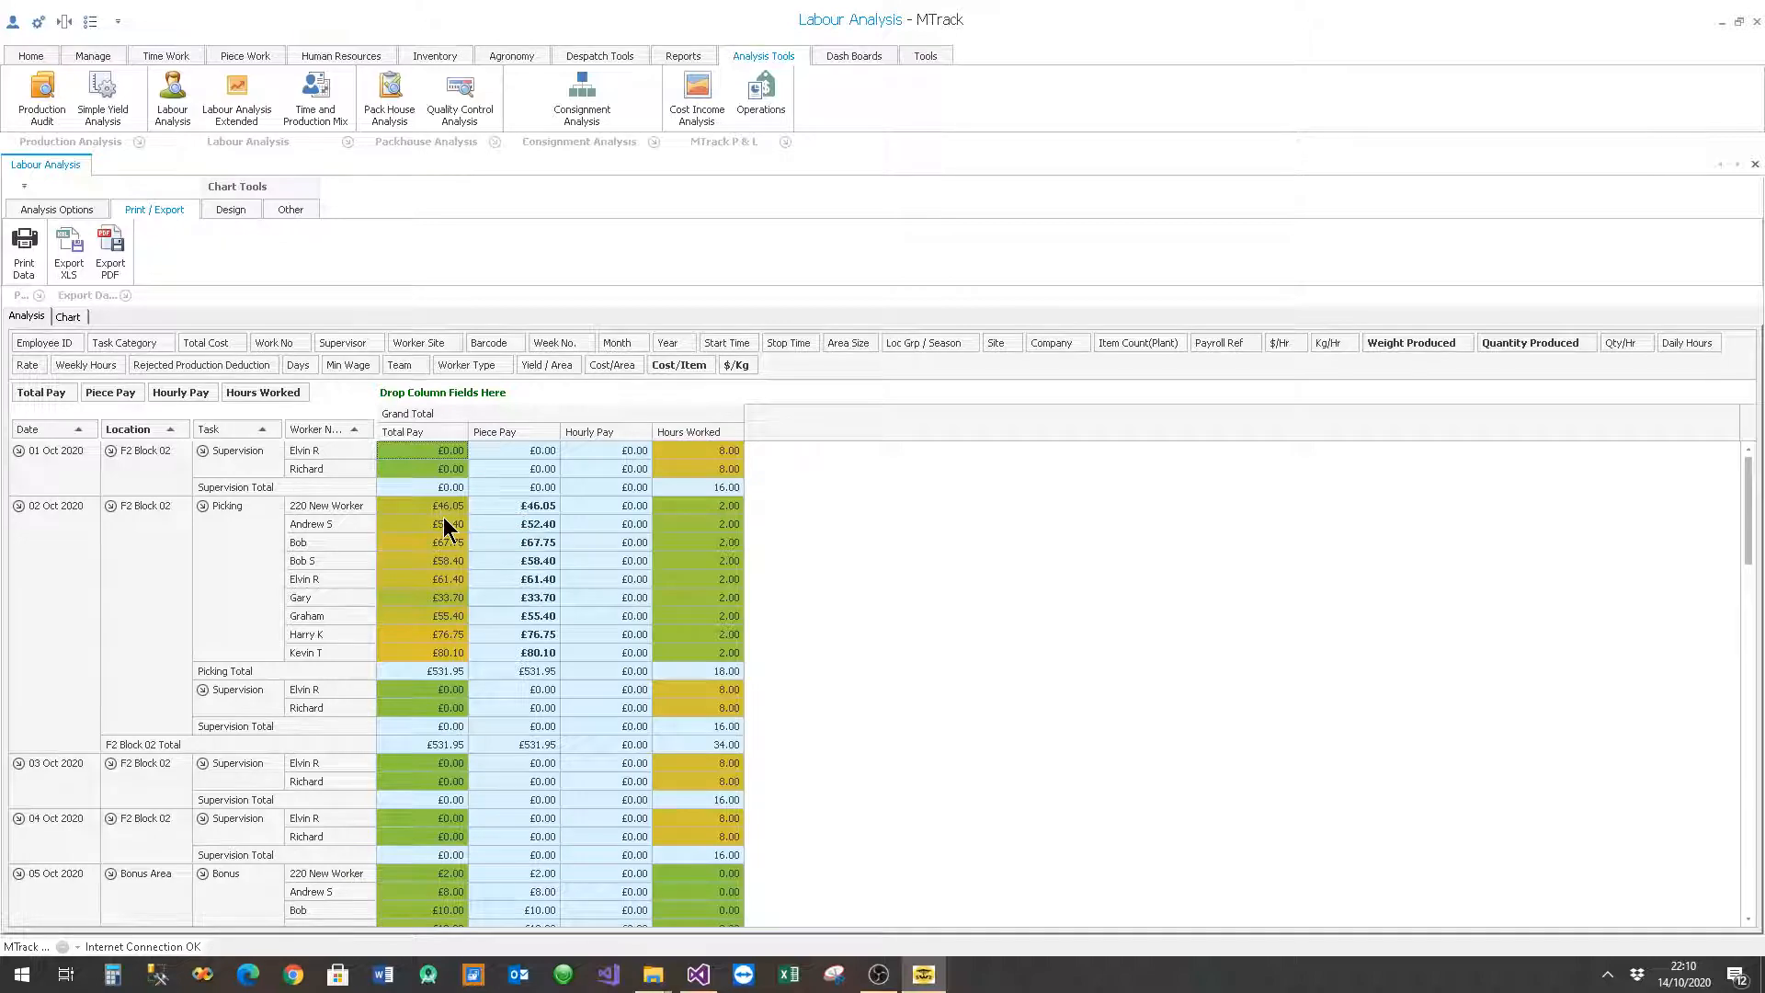
# Step: Chart the Total Pay values of the individual Picking workers in F2 Block 02 on 02 Oct 2020
pyautogui.moveTo(443, 508); pyautogui.dragTo(460, 653)
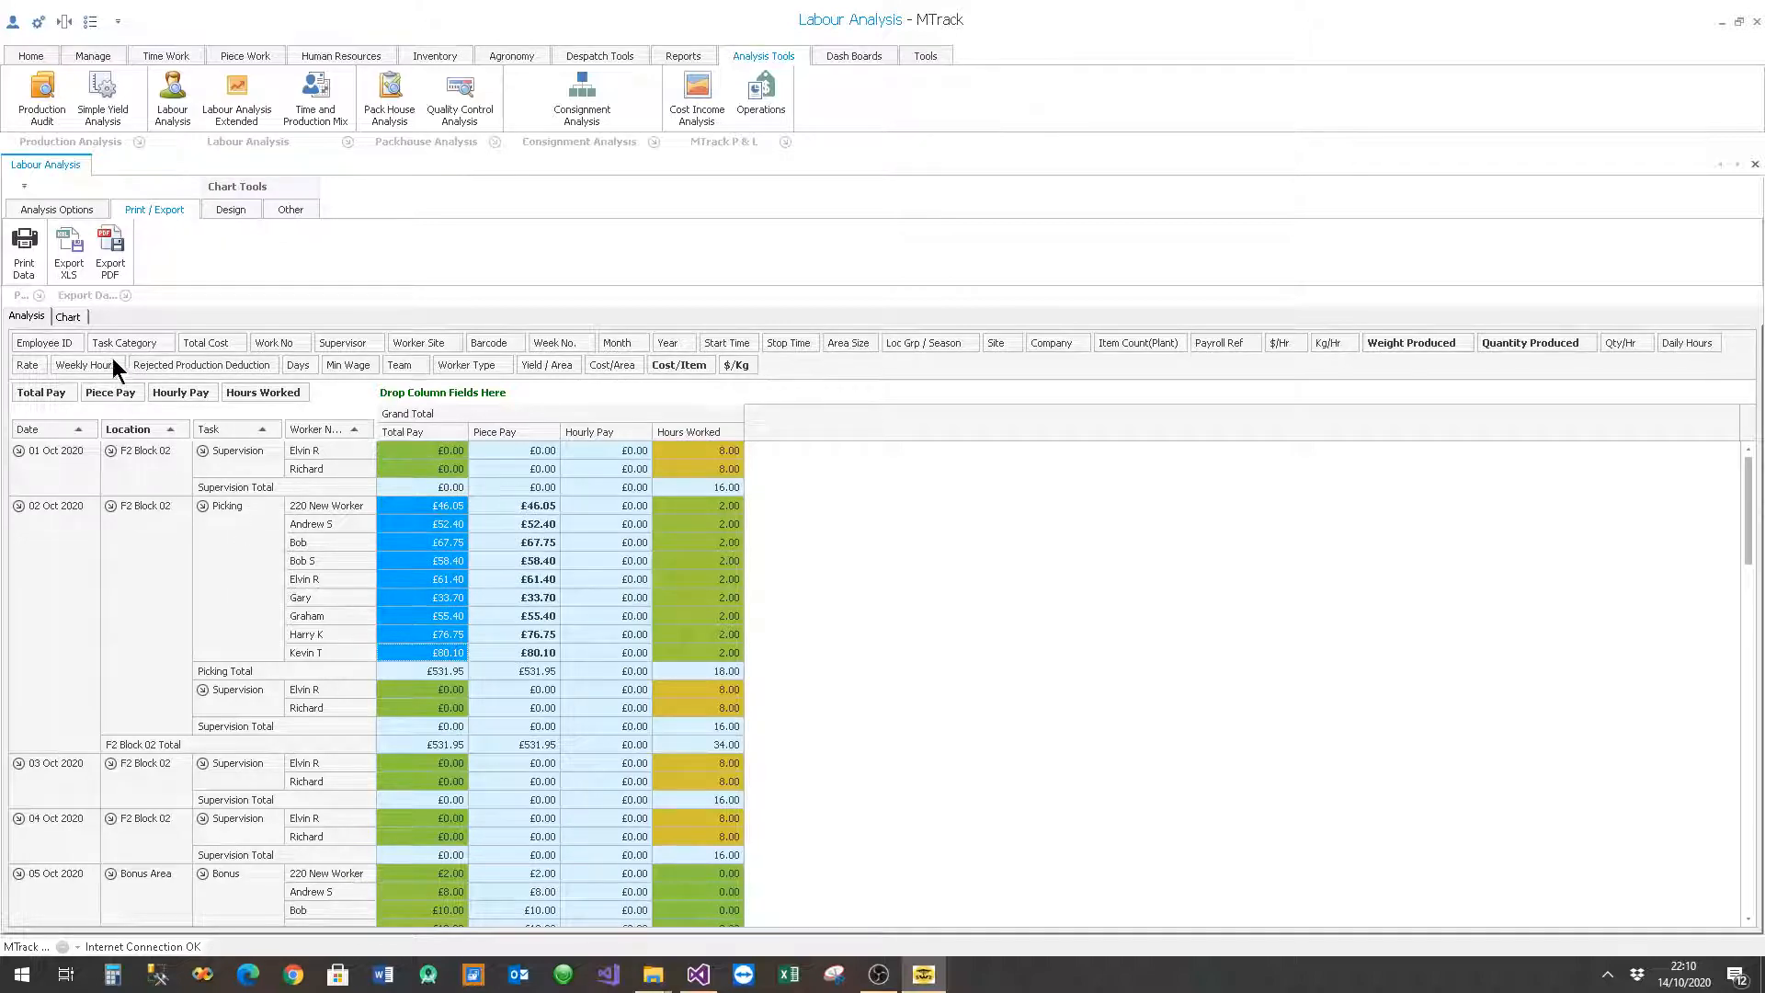
pyautogui.click(68, 316)
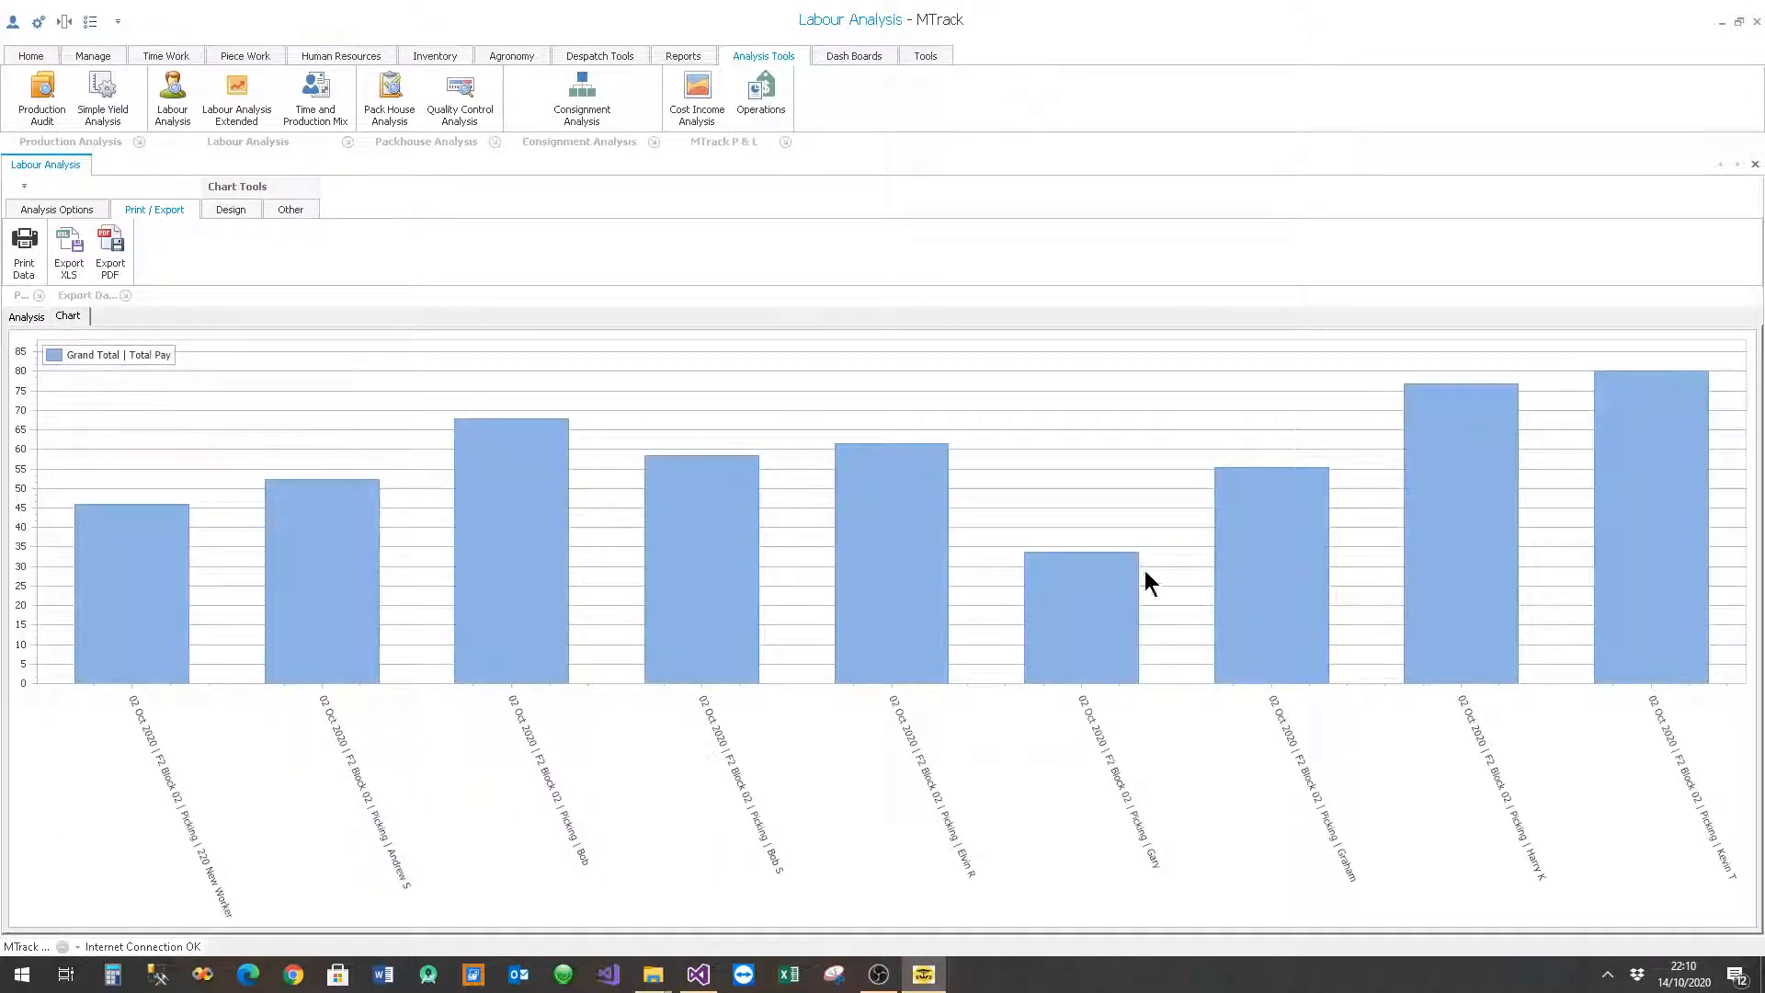
# Step: Show the Total Pay chart as a pie chart, followed by a basic 2-D line chart
pyautogui.click(235, 209)
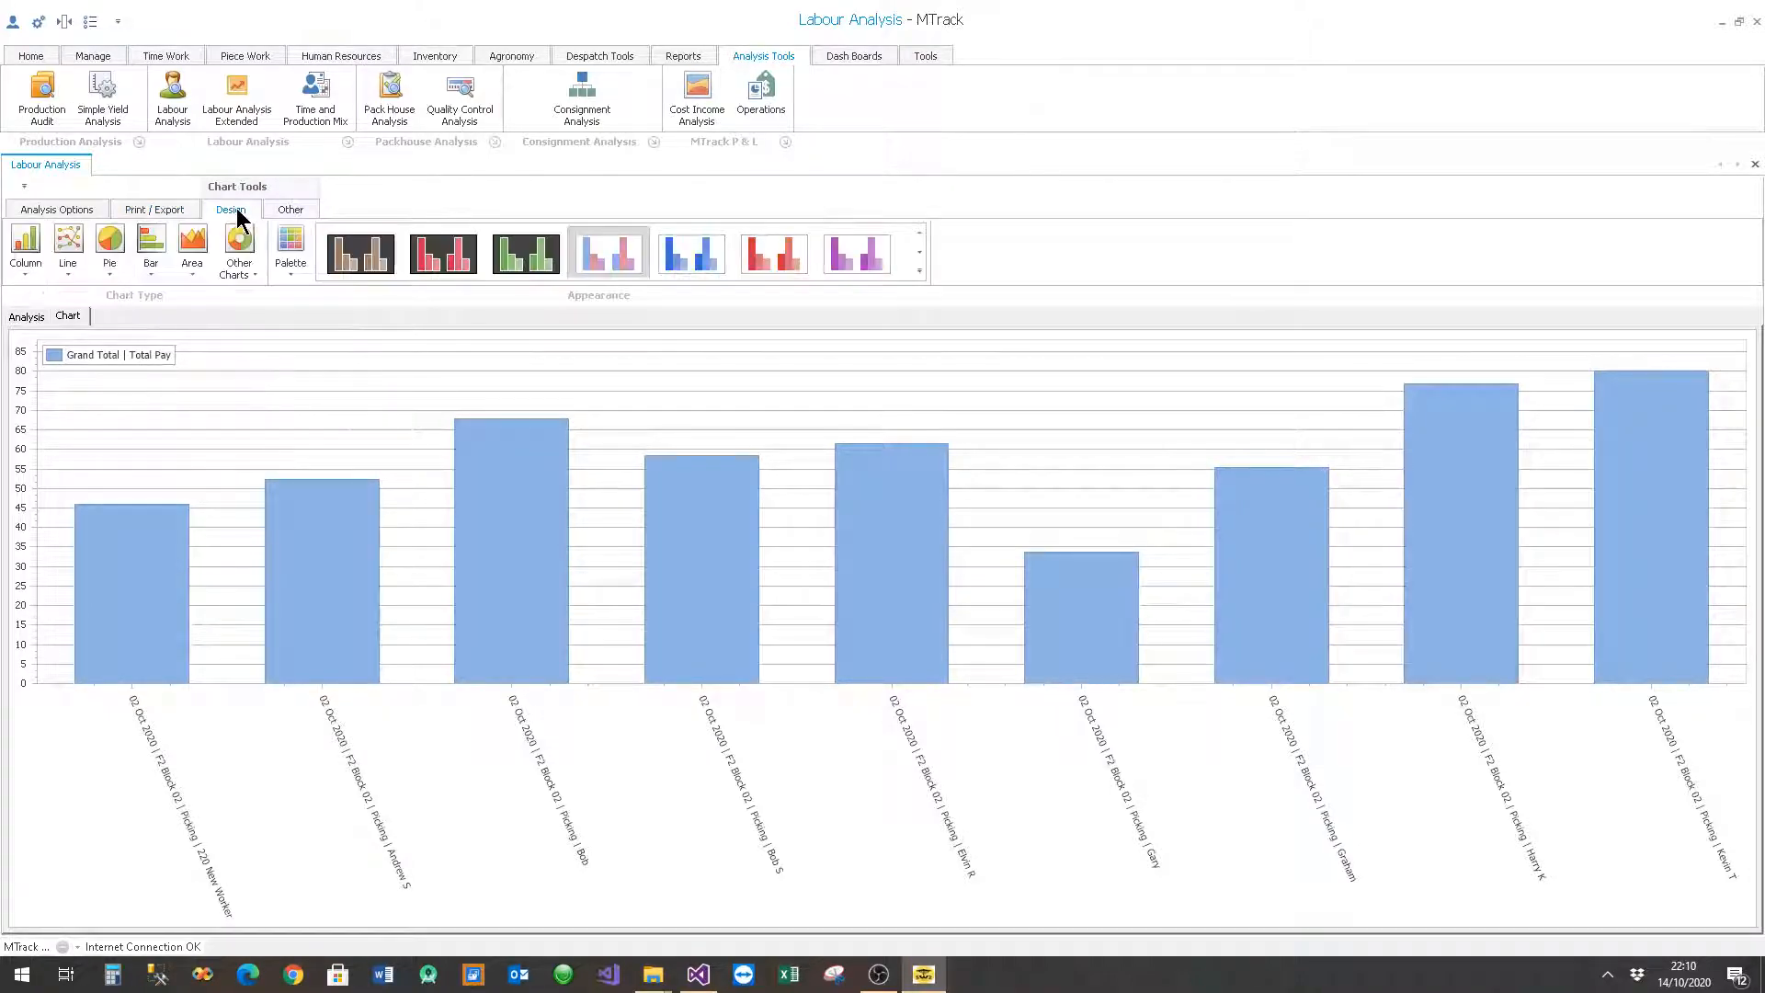
pyautogui.click(110, 257)
pyautogui.click(119, 341)
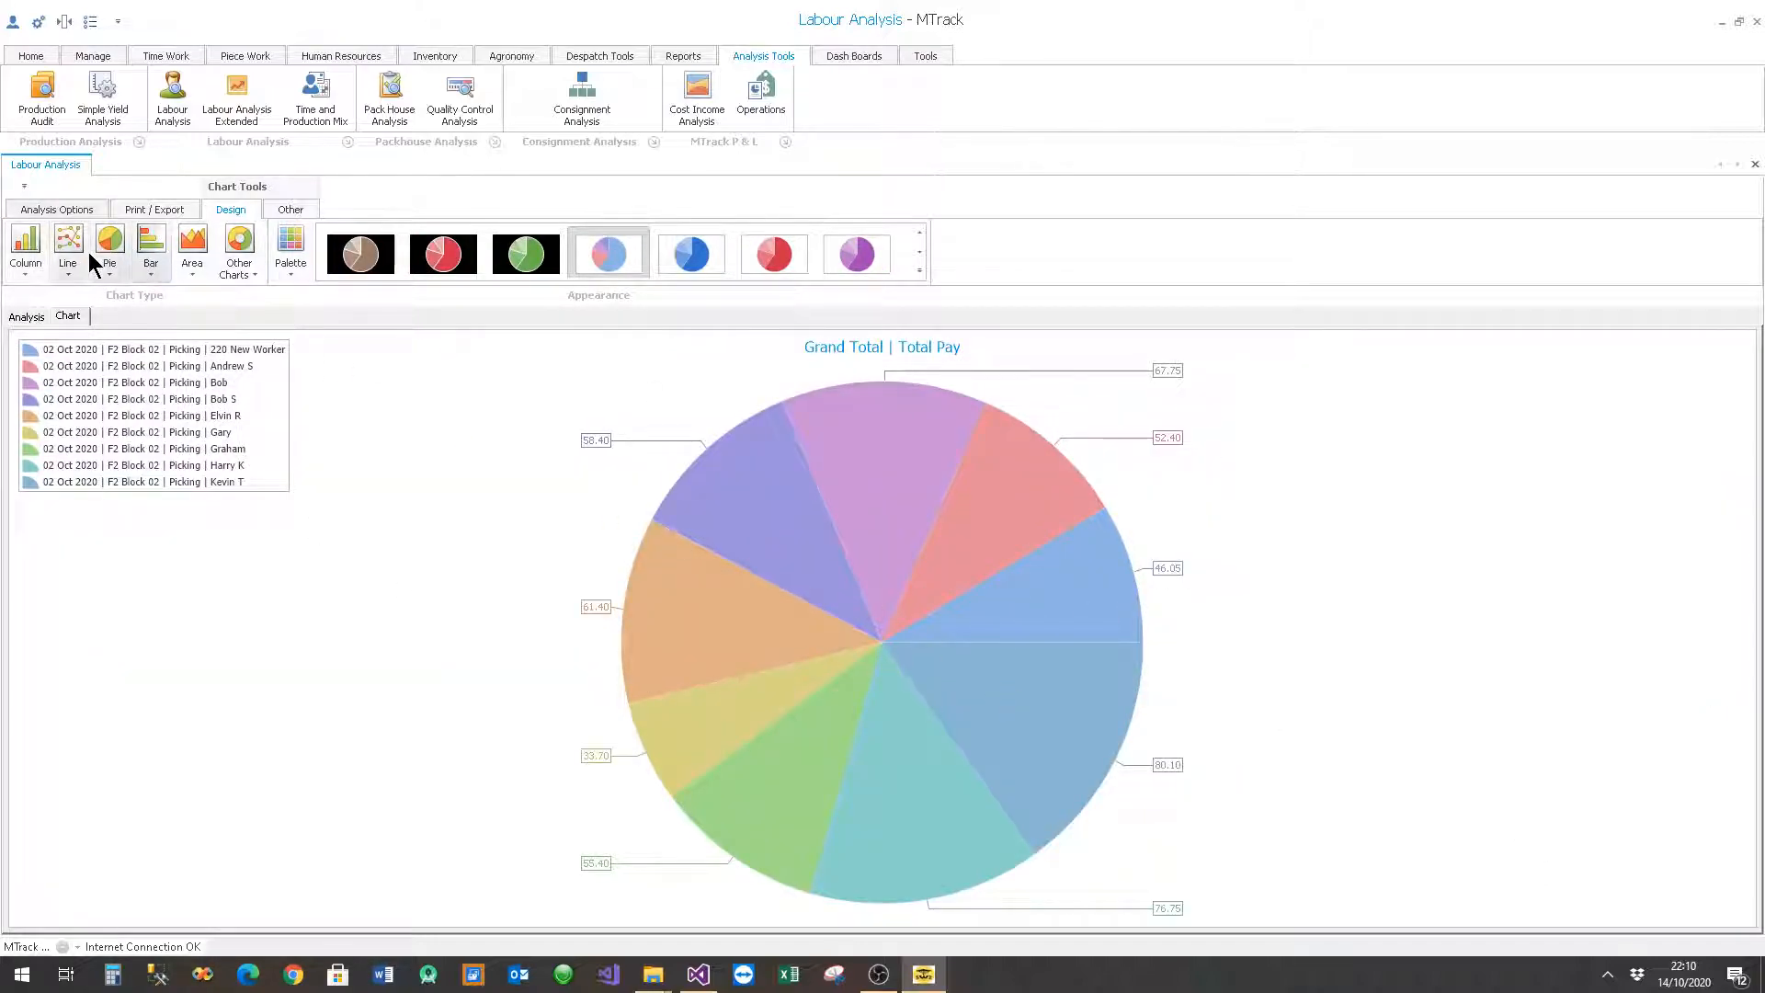
pyautogui.click(68, 272)
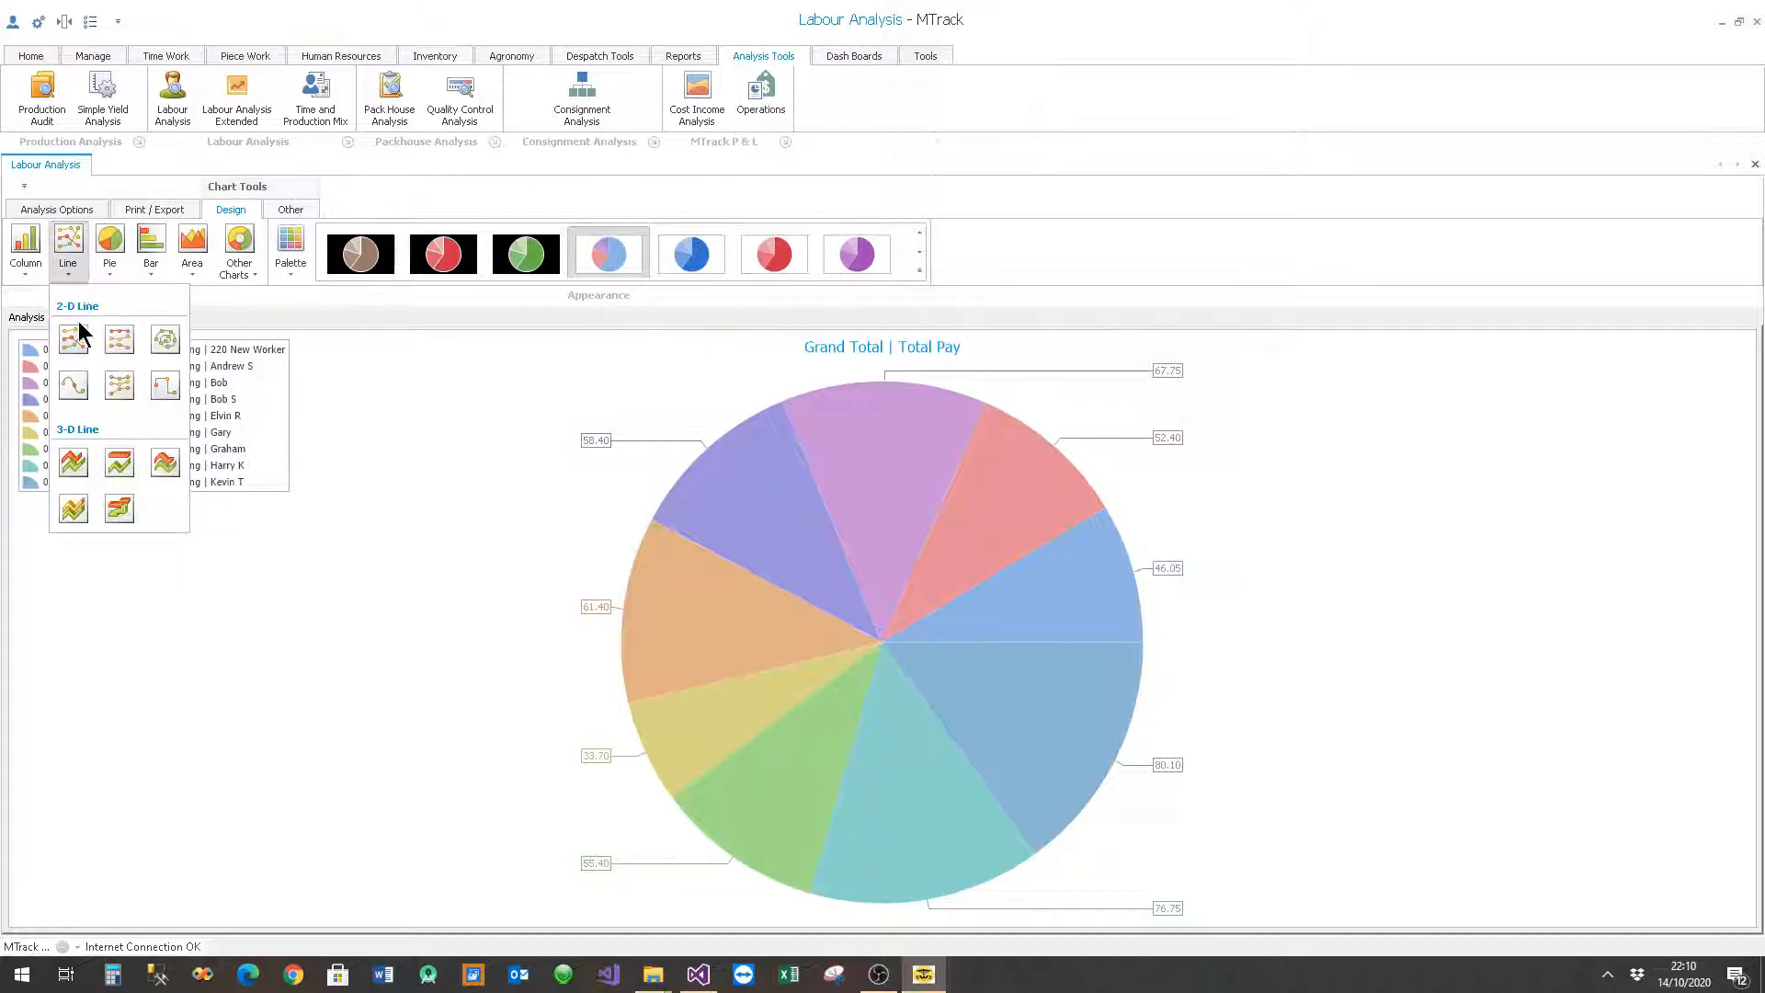
pyautogui.click(81, 343)
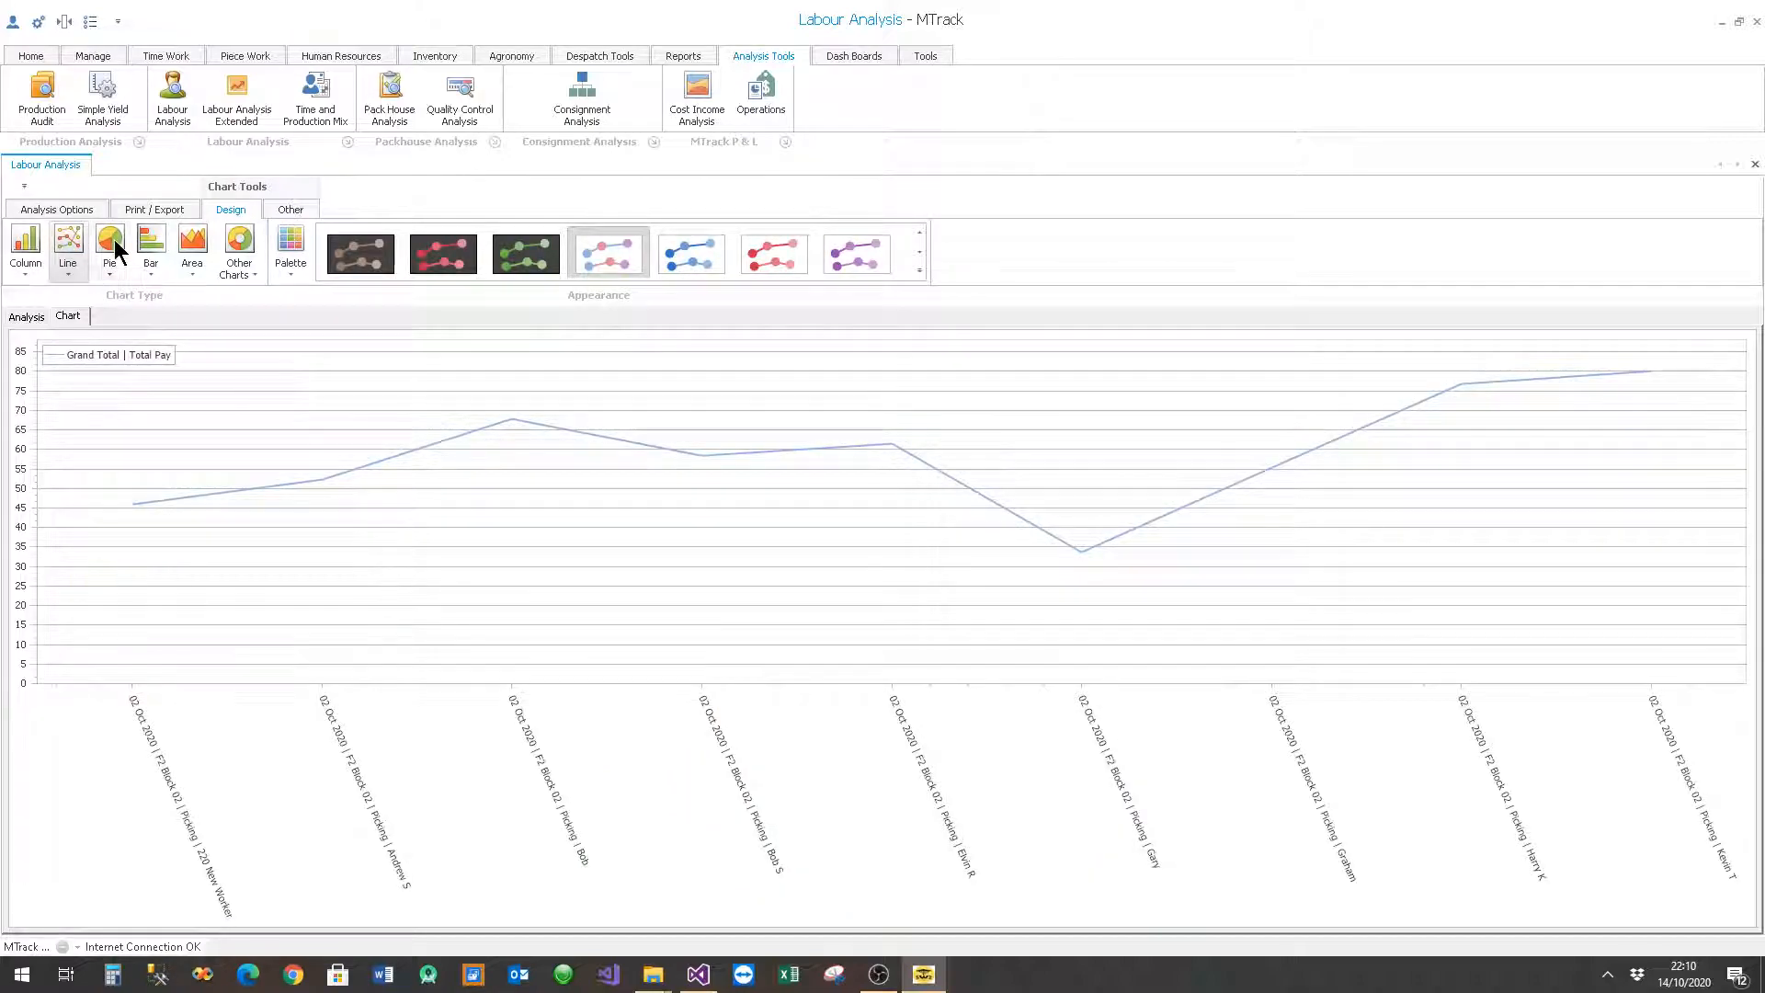
# Step: Show the Total Pay chart as a basic 2-D column chart in the dark appearance style with brown columns
pyautogui.click(30, 253)
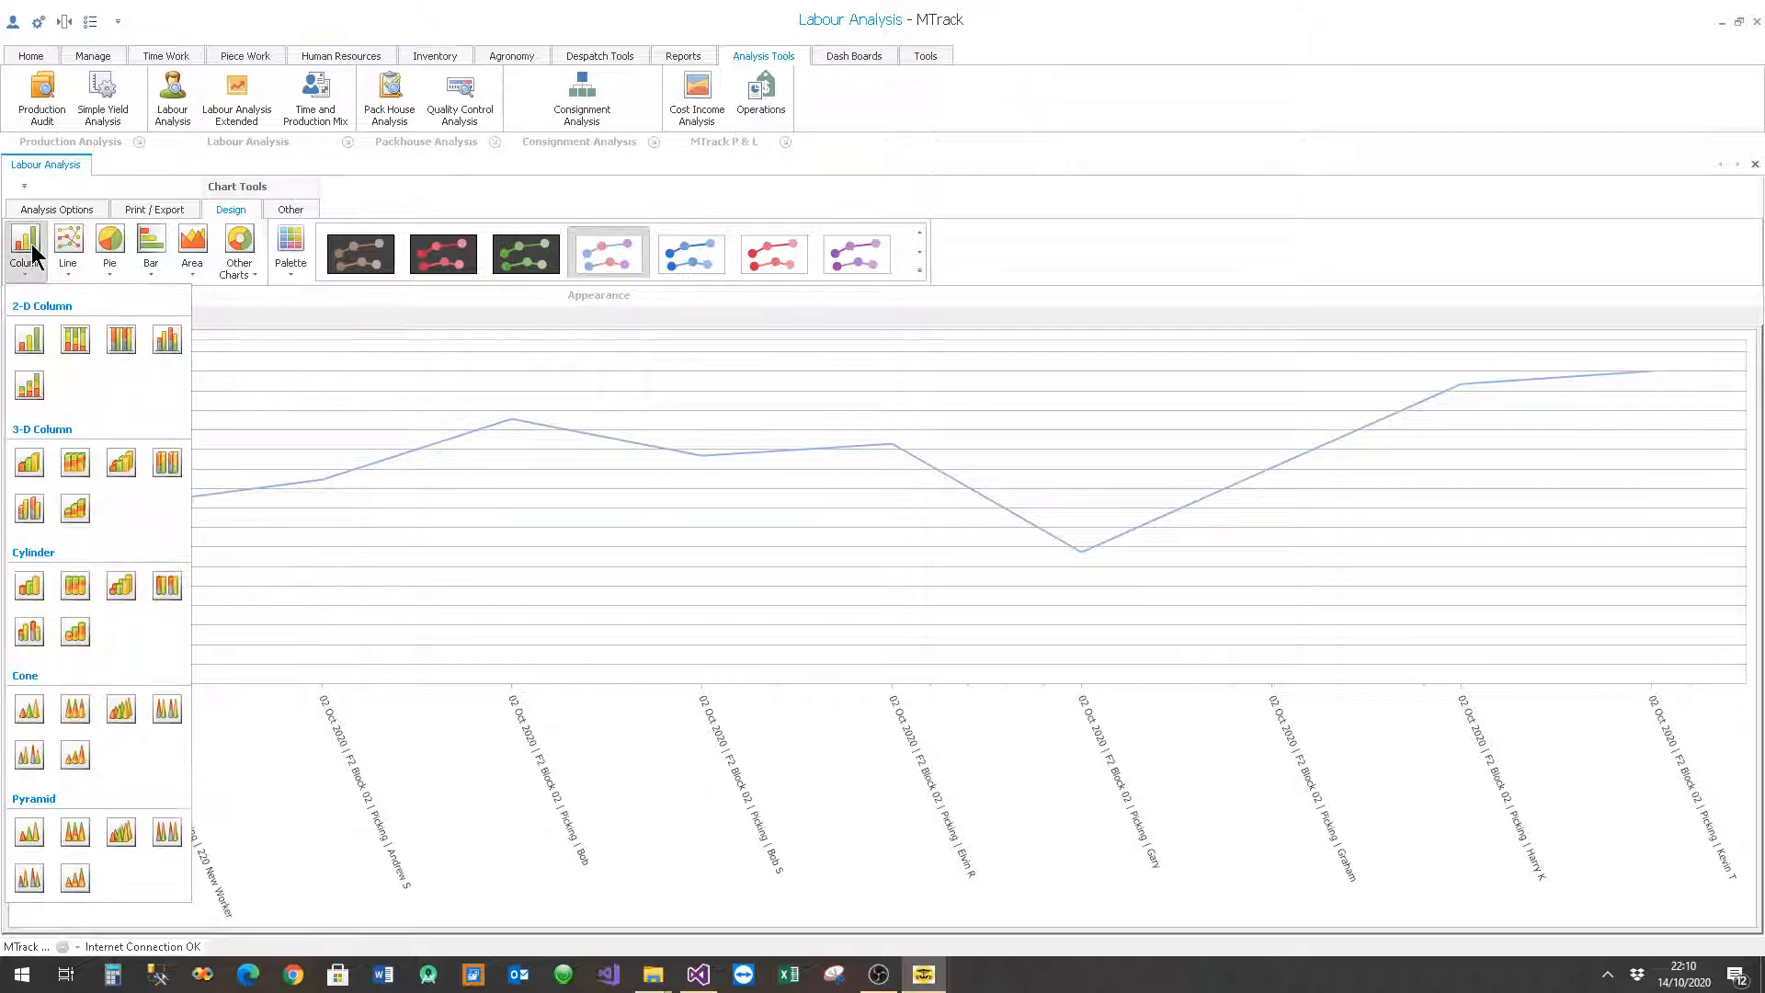
pyautogui.click(37, 336)
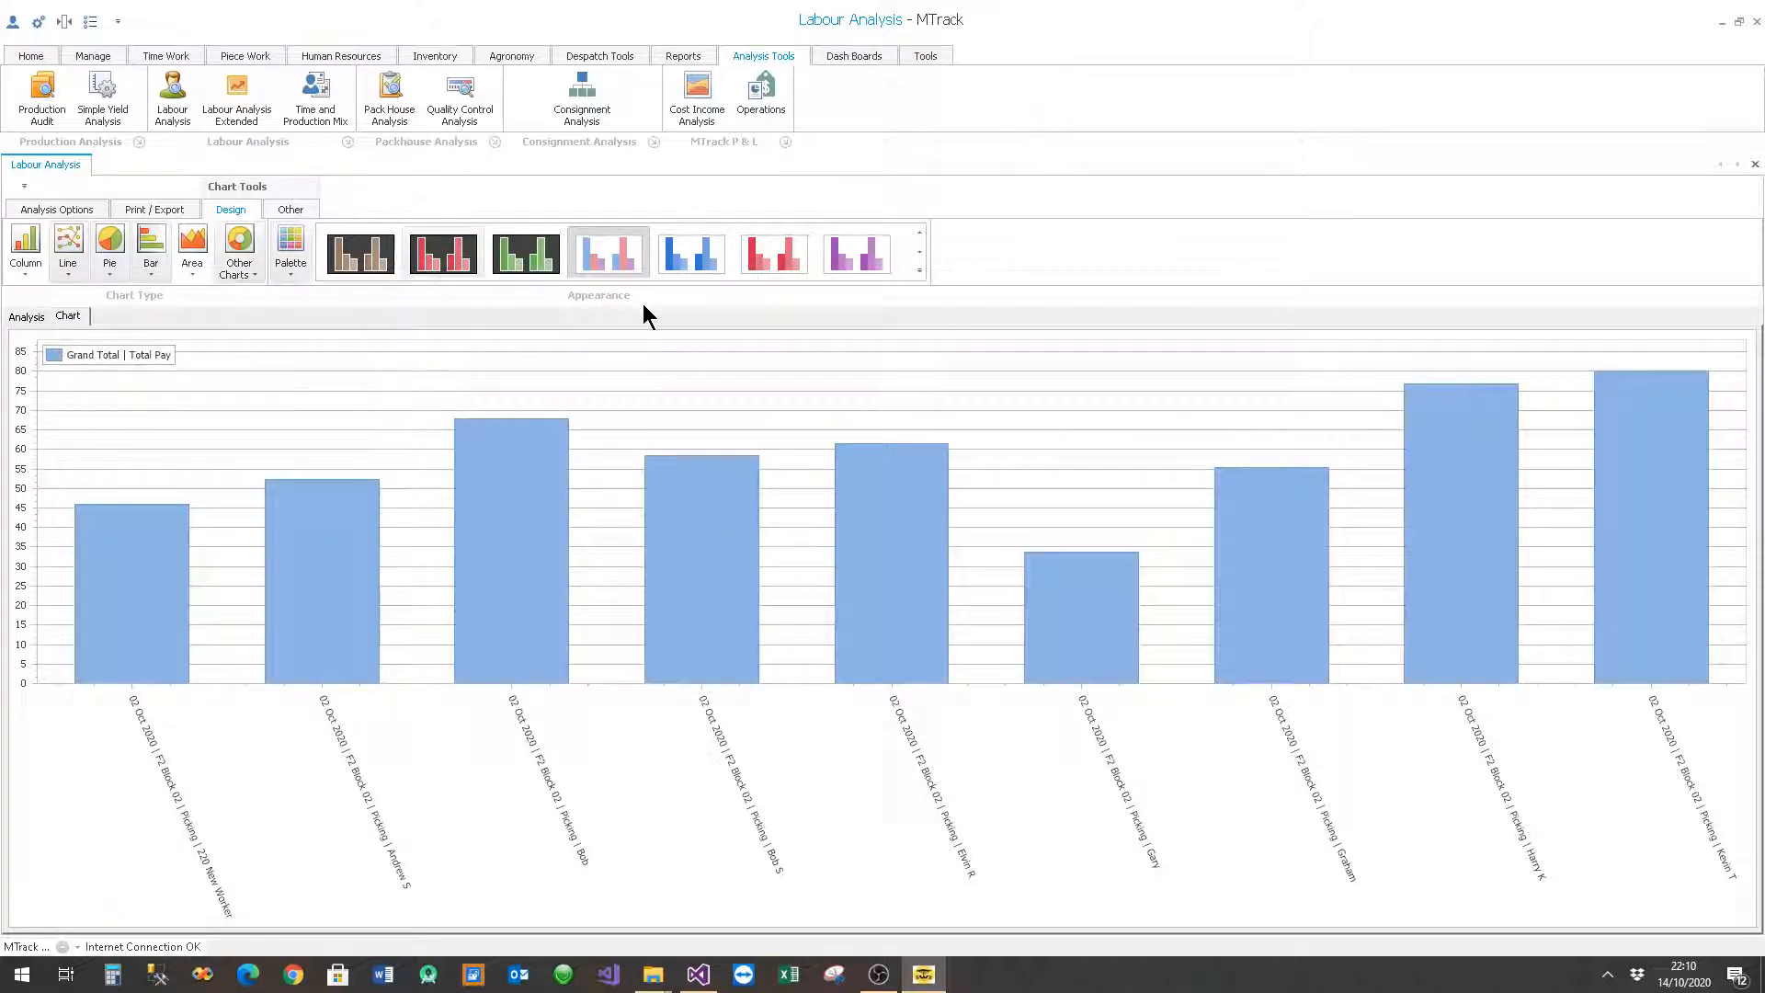
pyautogui.click(354, 248)
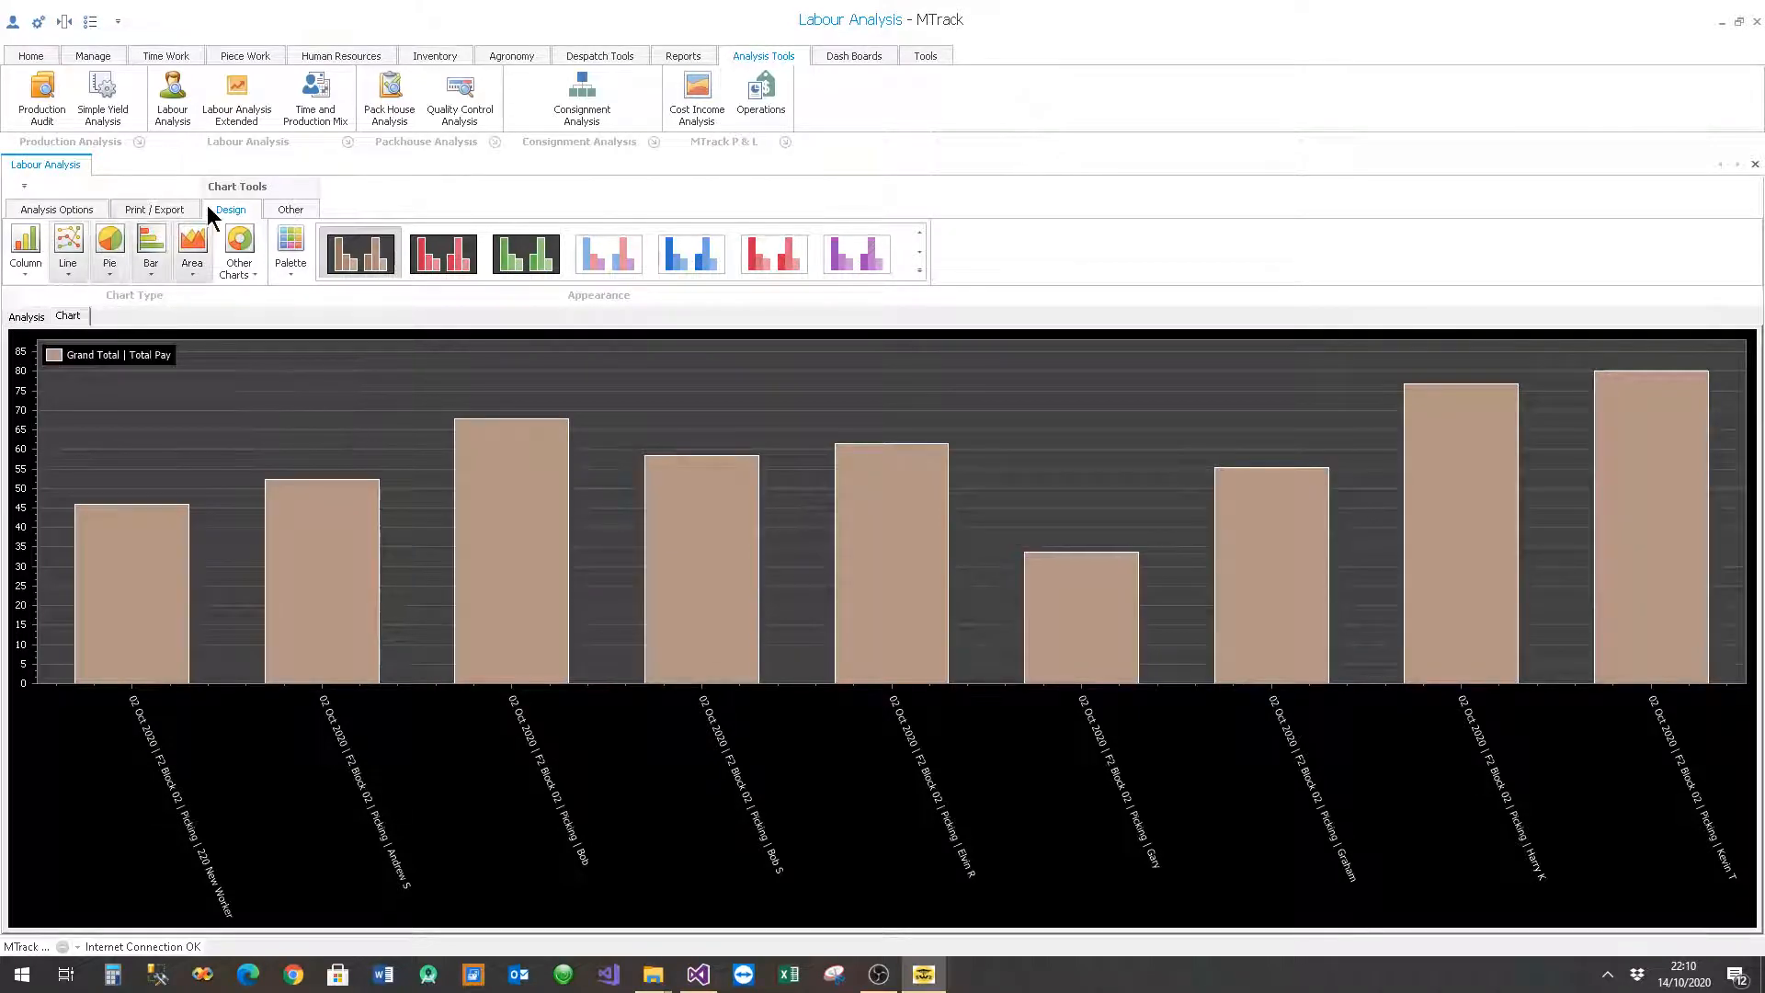
# Step: View the chart's print and export options, and compare the chart with the analysis grid, finishing on the grid
pyautogui.click(140, 200)
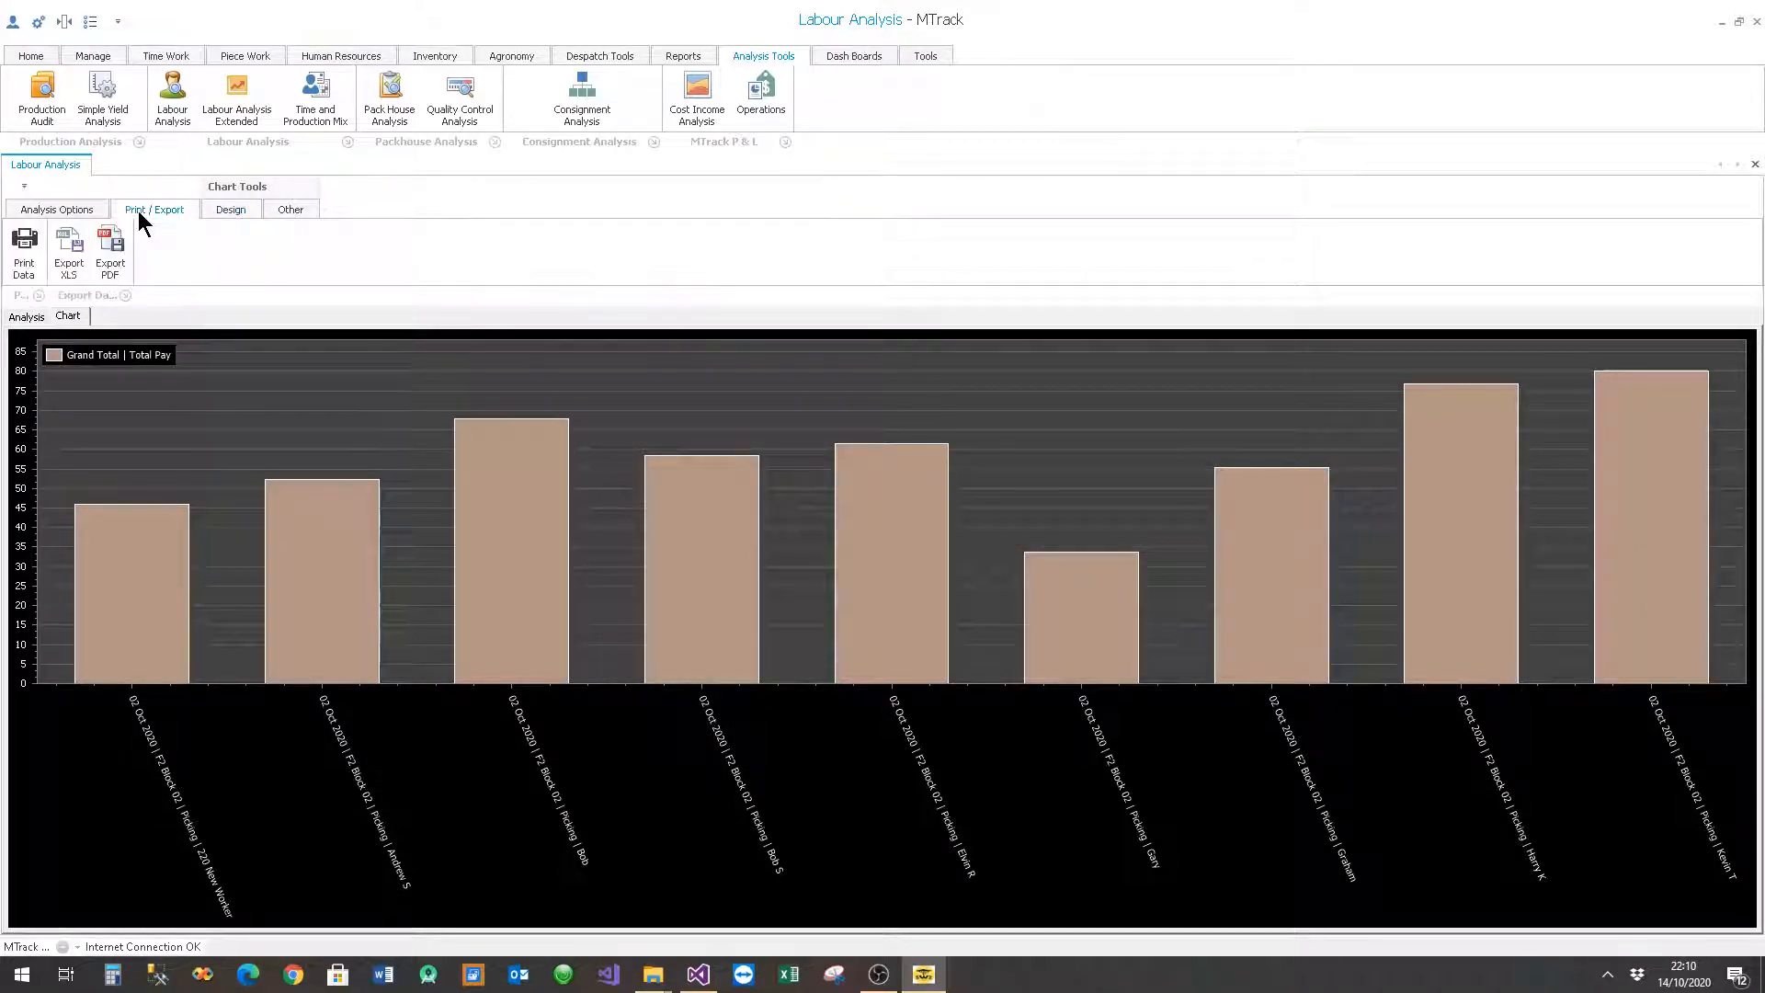
pyautogui.click(64, 210)
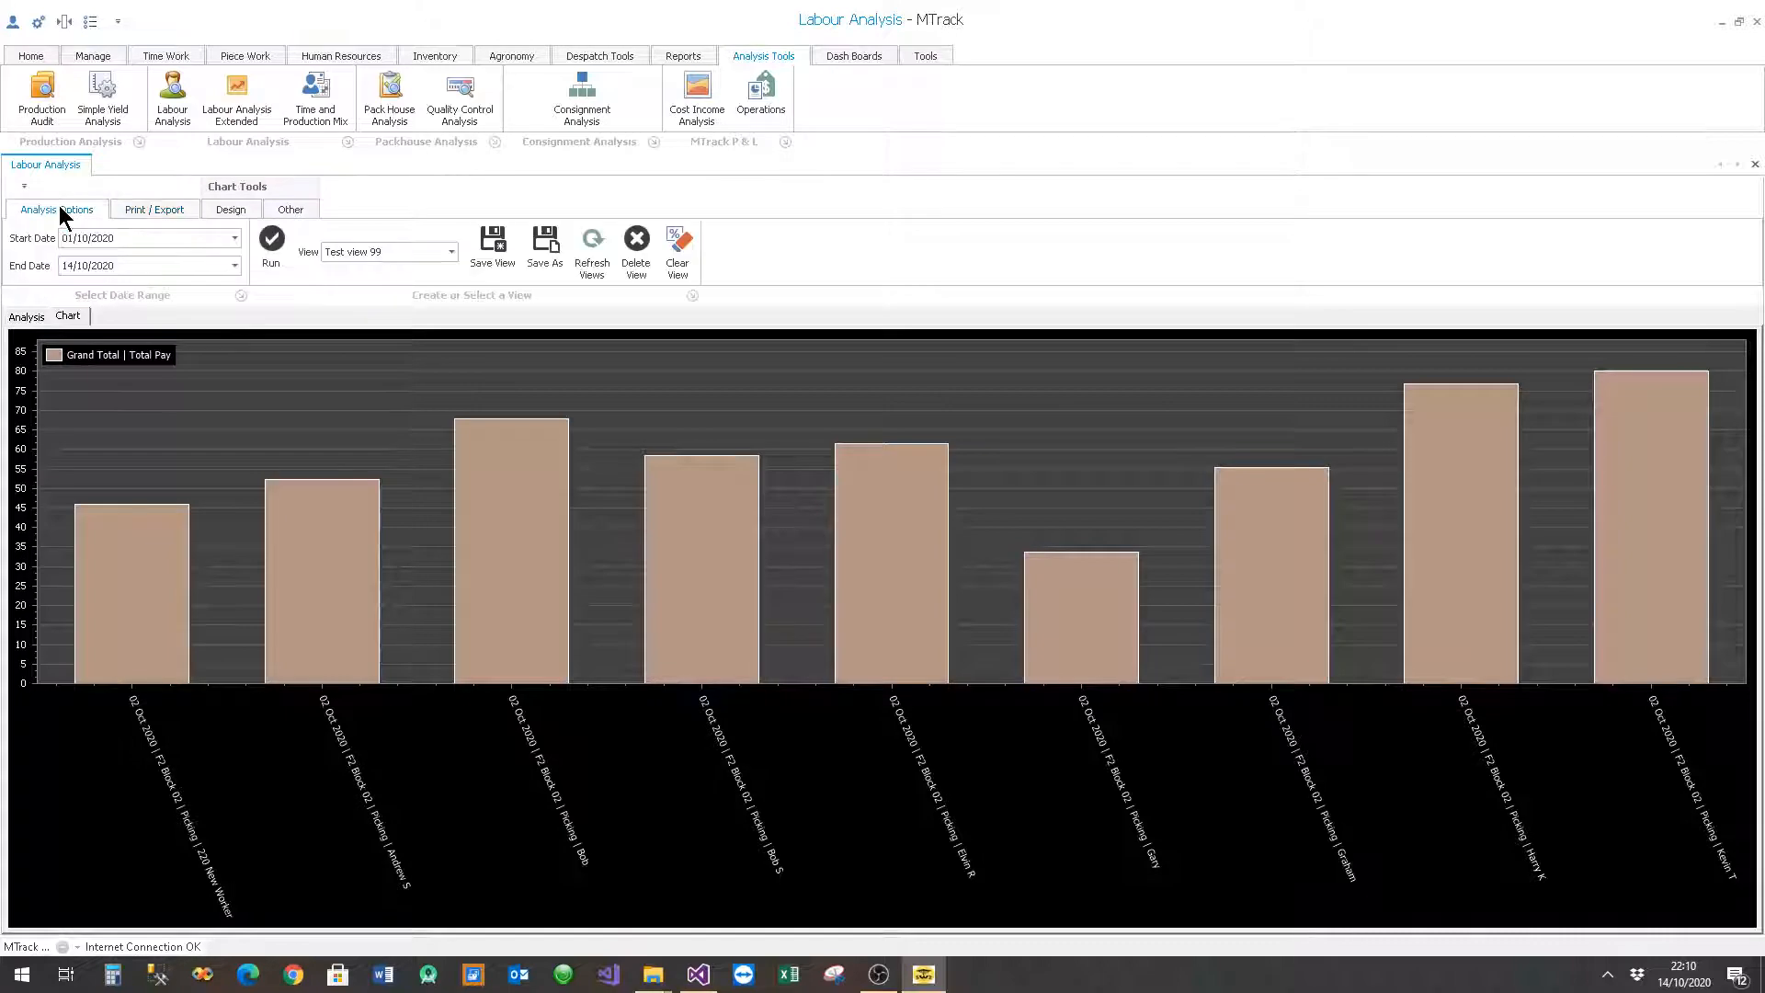
pyautogui.click(27, 318)
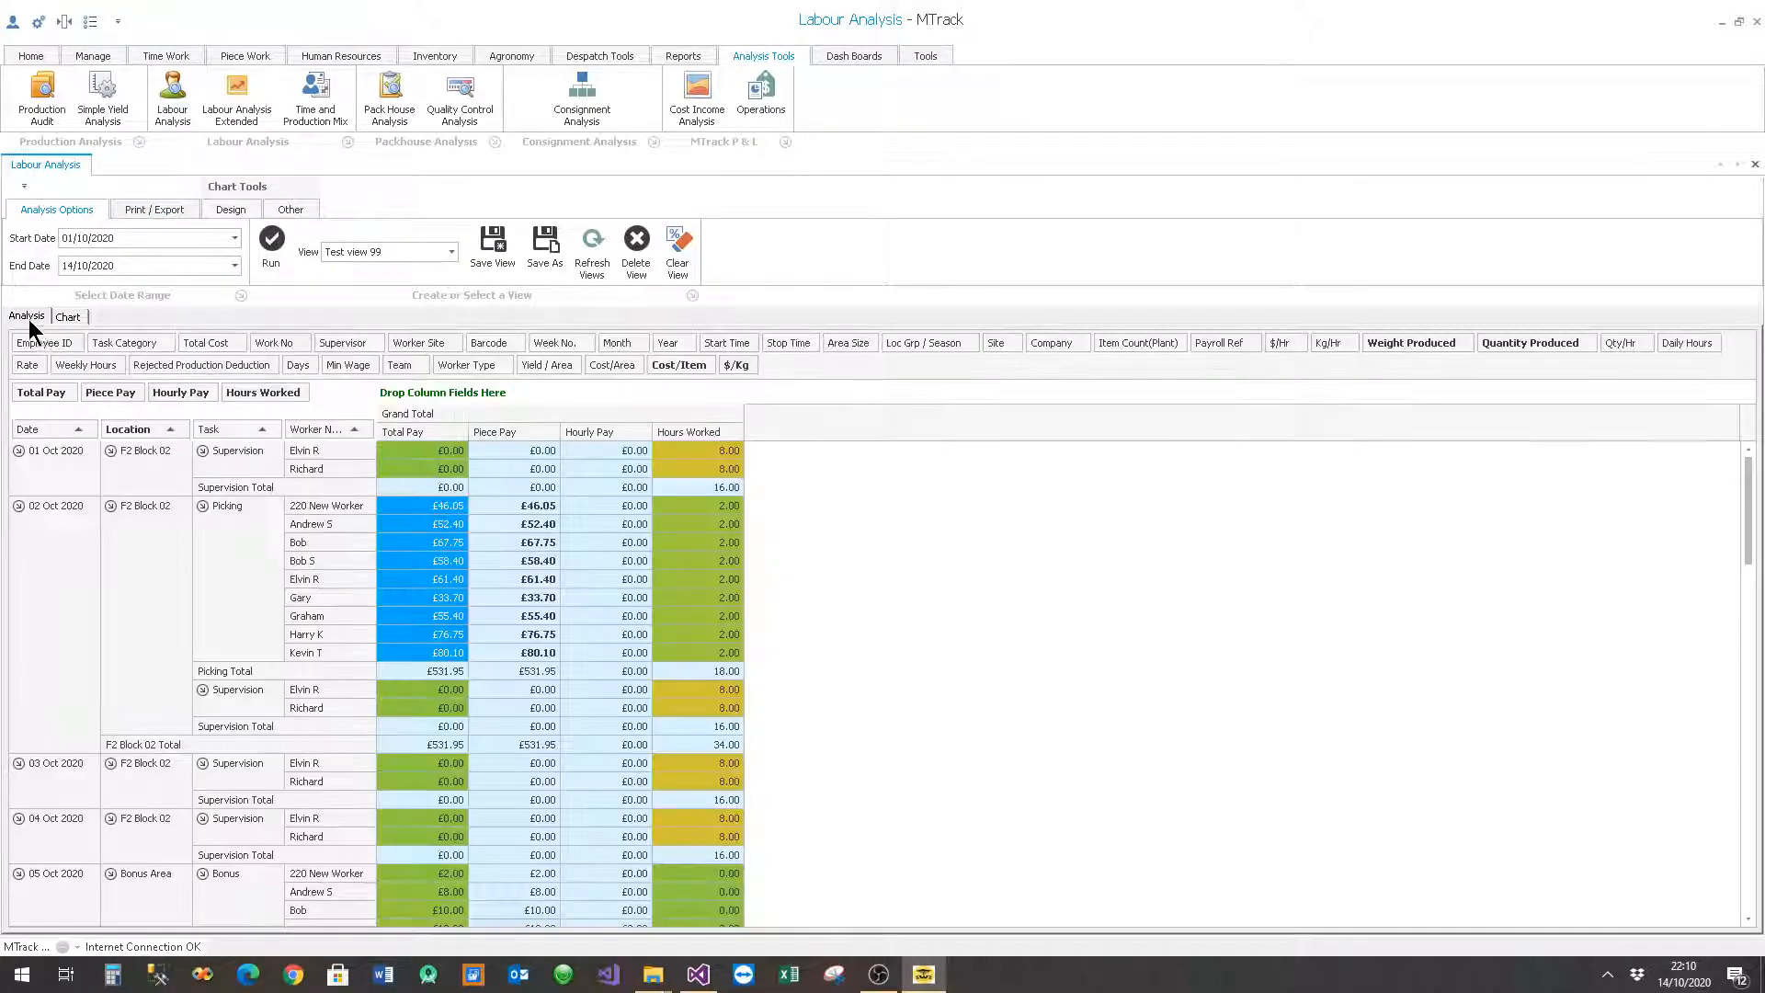
pyautogui.click(68, 315)
pyautogui.click(27, 317)
pyautogui.click(70, 316)
pyautogui.click(27, 317)
# Step: Sort the worker names by the Total Pay column in the analysis grid, and remove all sorting again
pyautogui.scroll(-10, 678, 680)
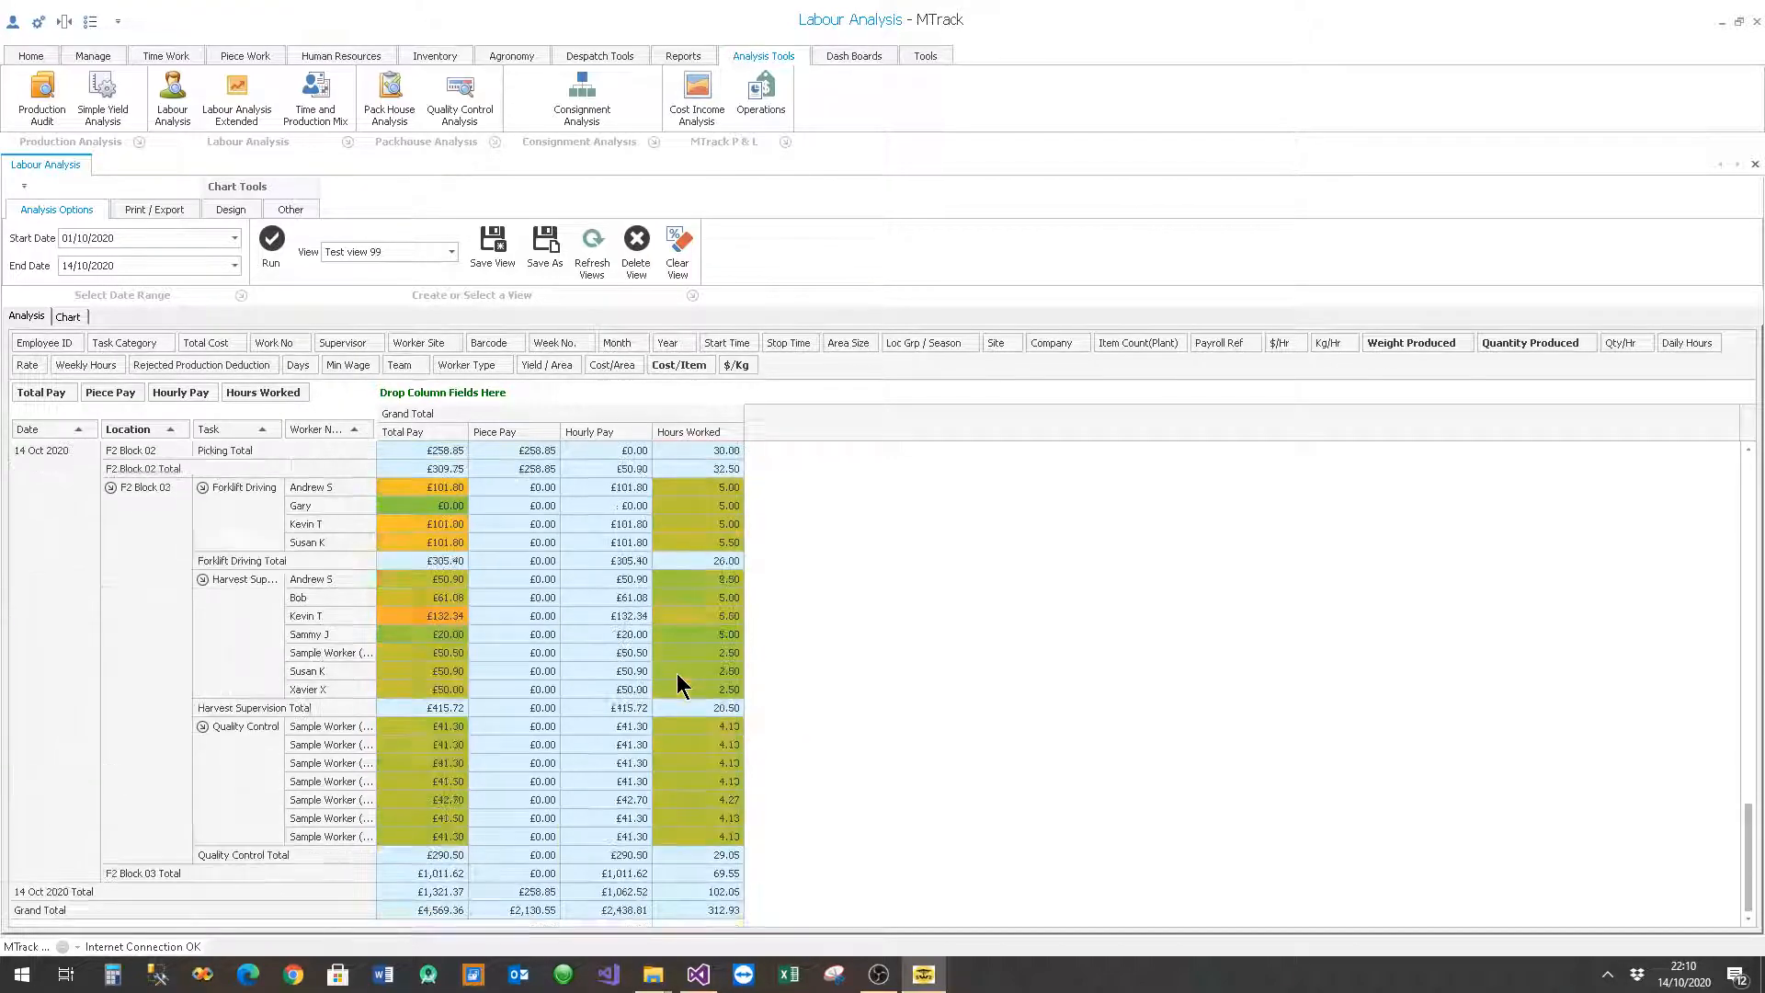
pyautogui.scroll(8, 678, 685)
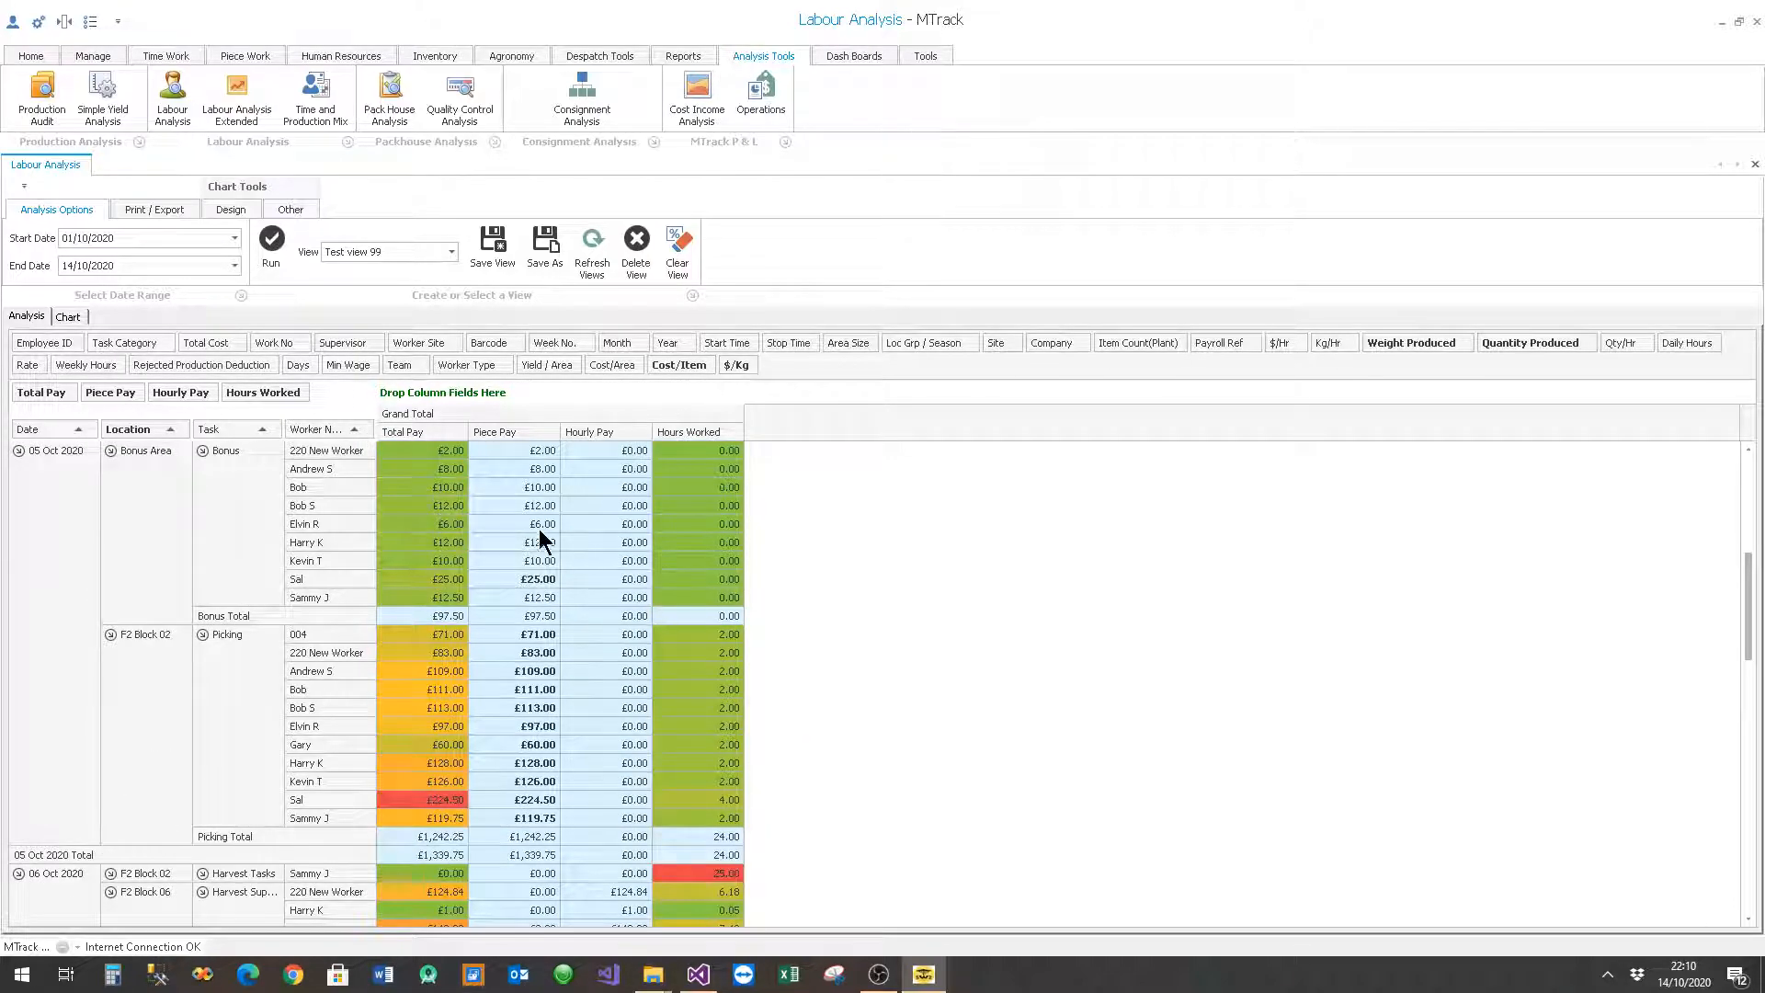
pyautogui.rightClick(410, 431)
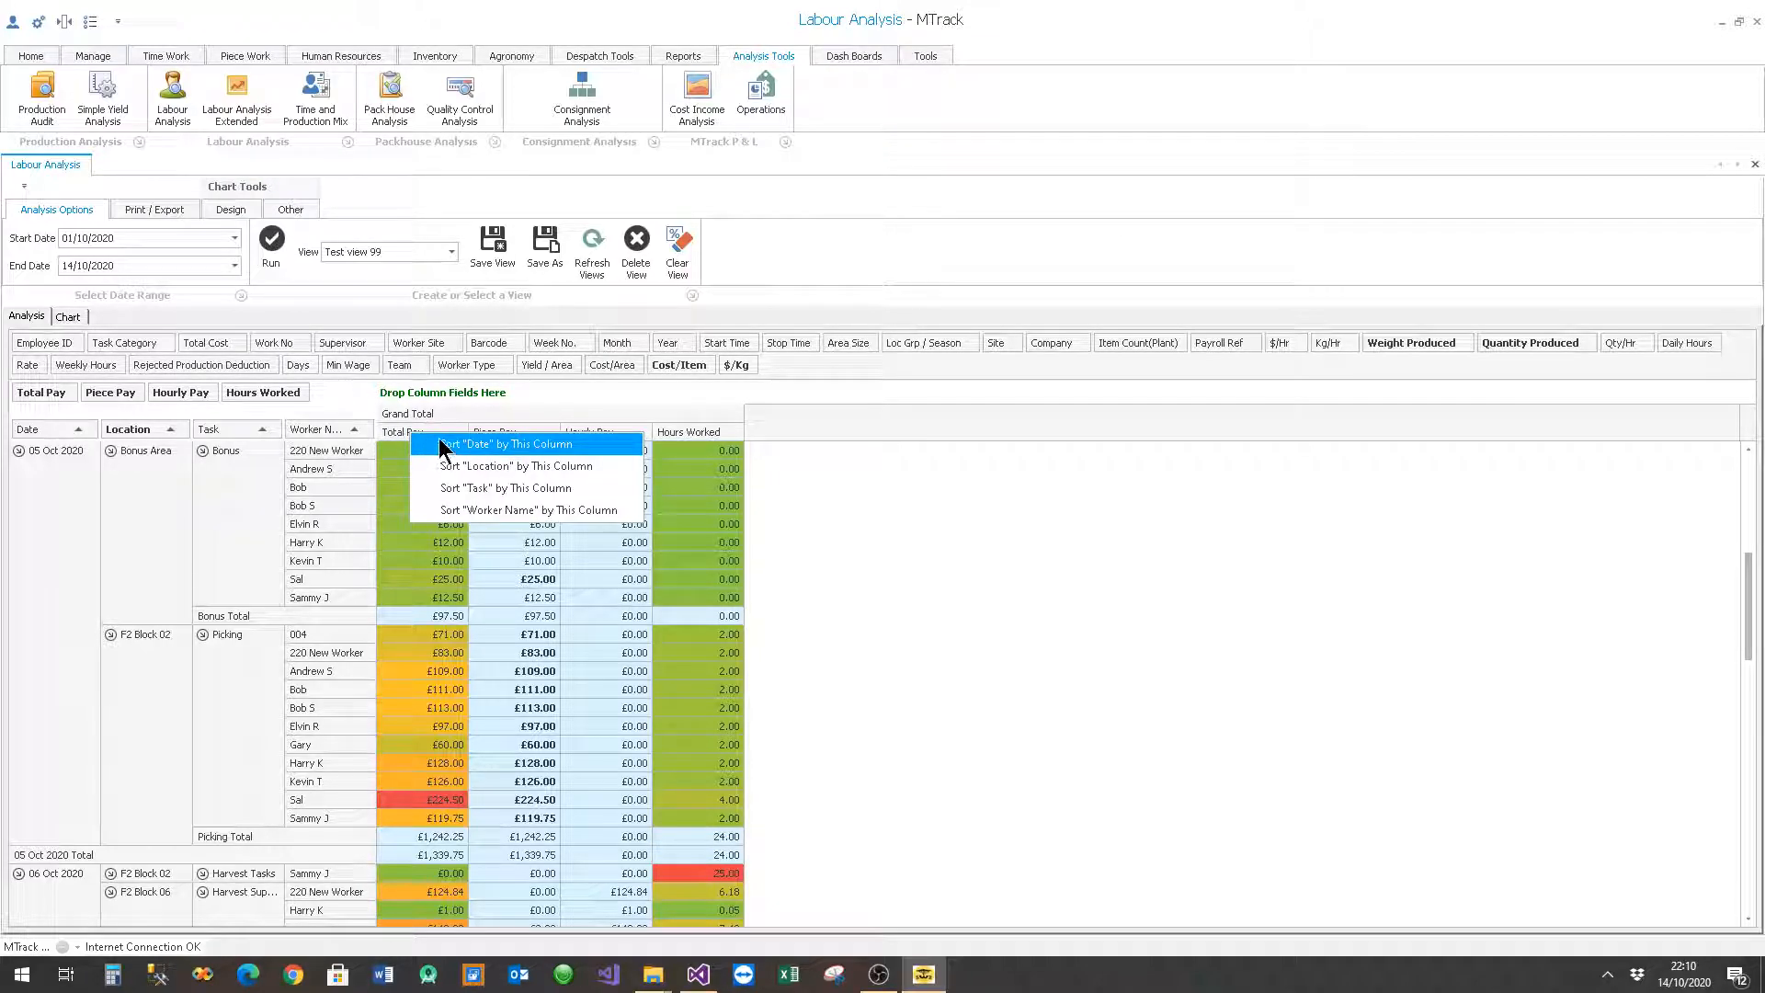
pyautogui.click(494, 509)
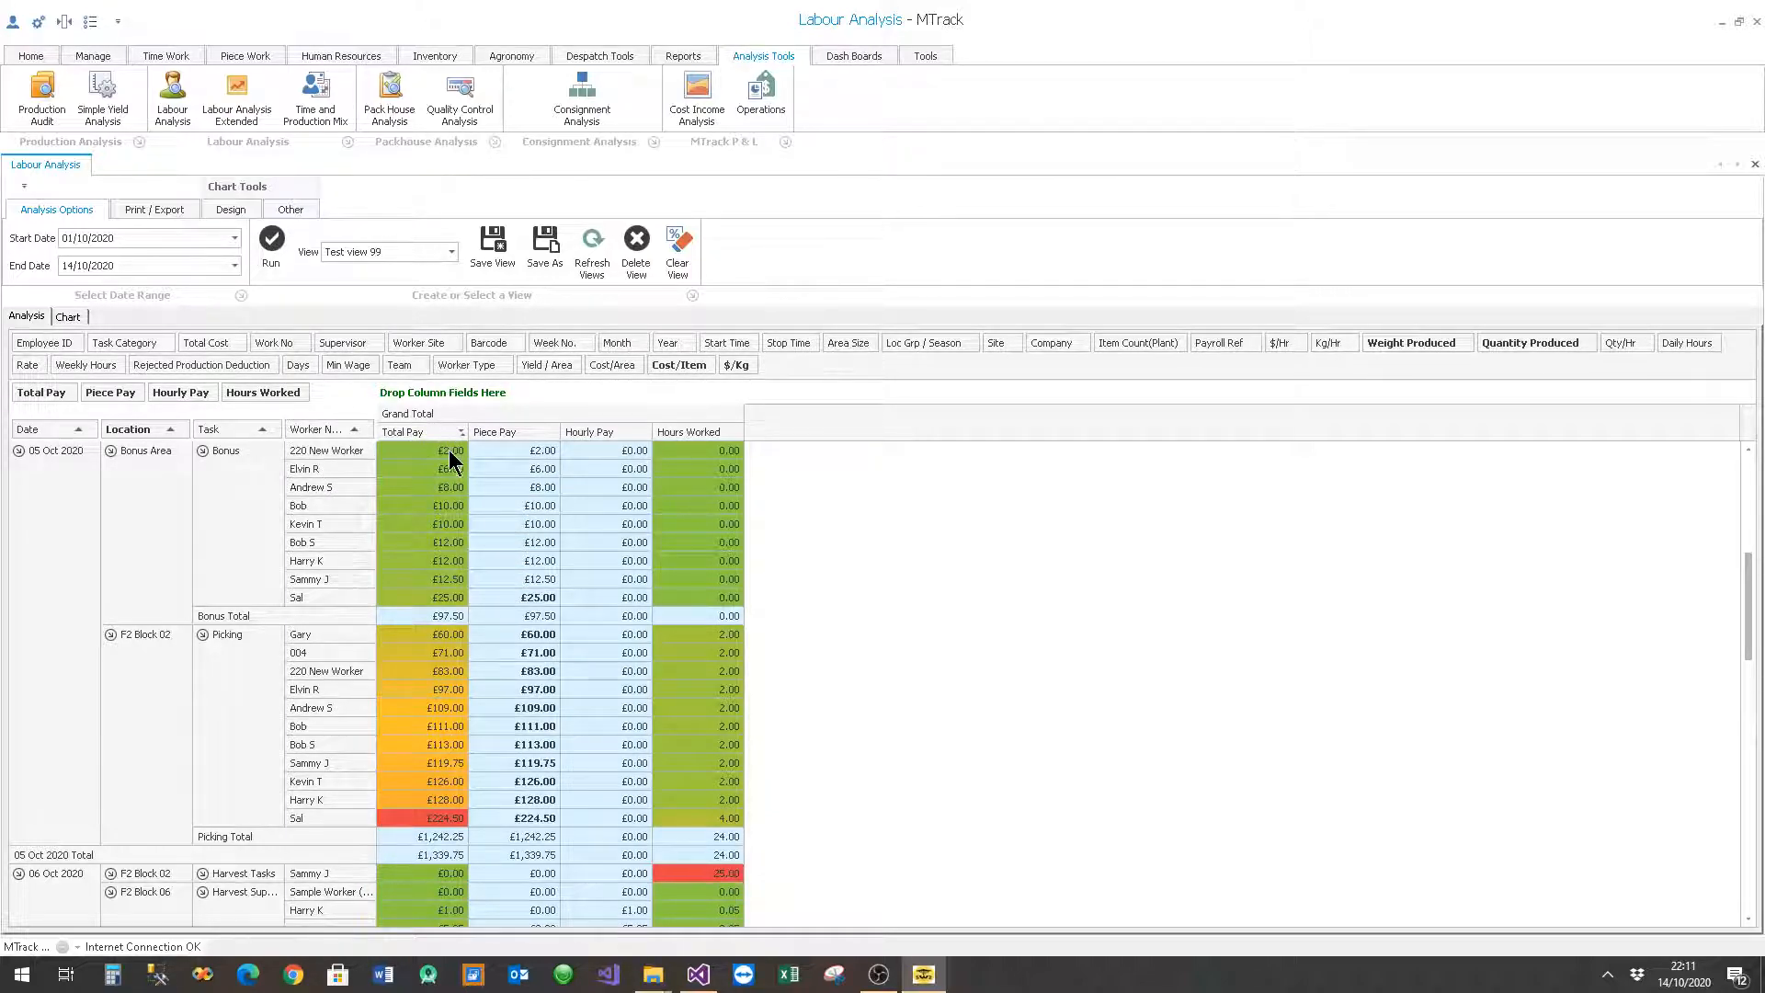
pyautogui.rightClick(405, 430)
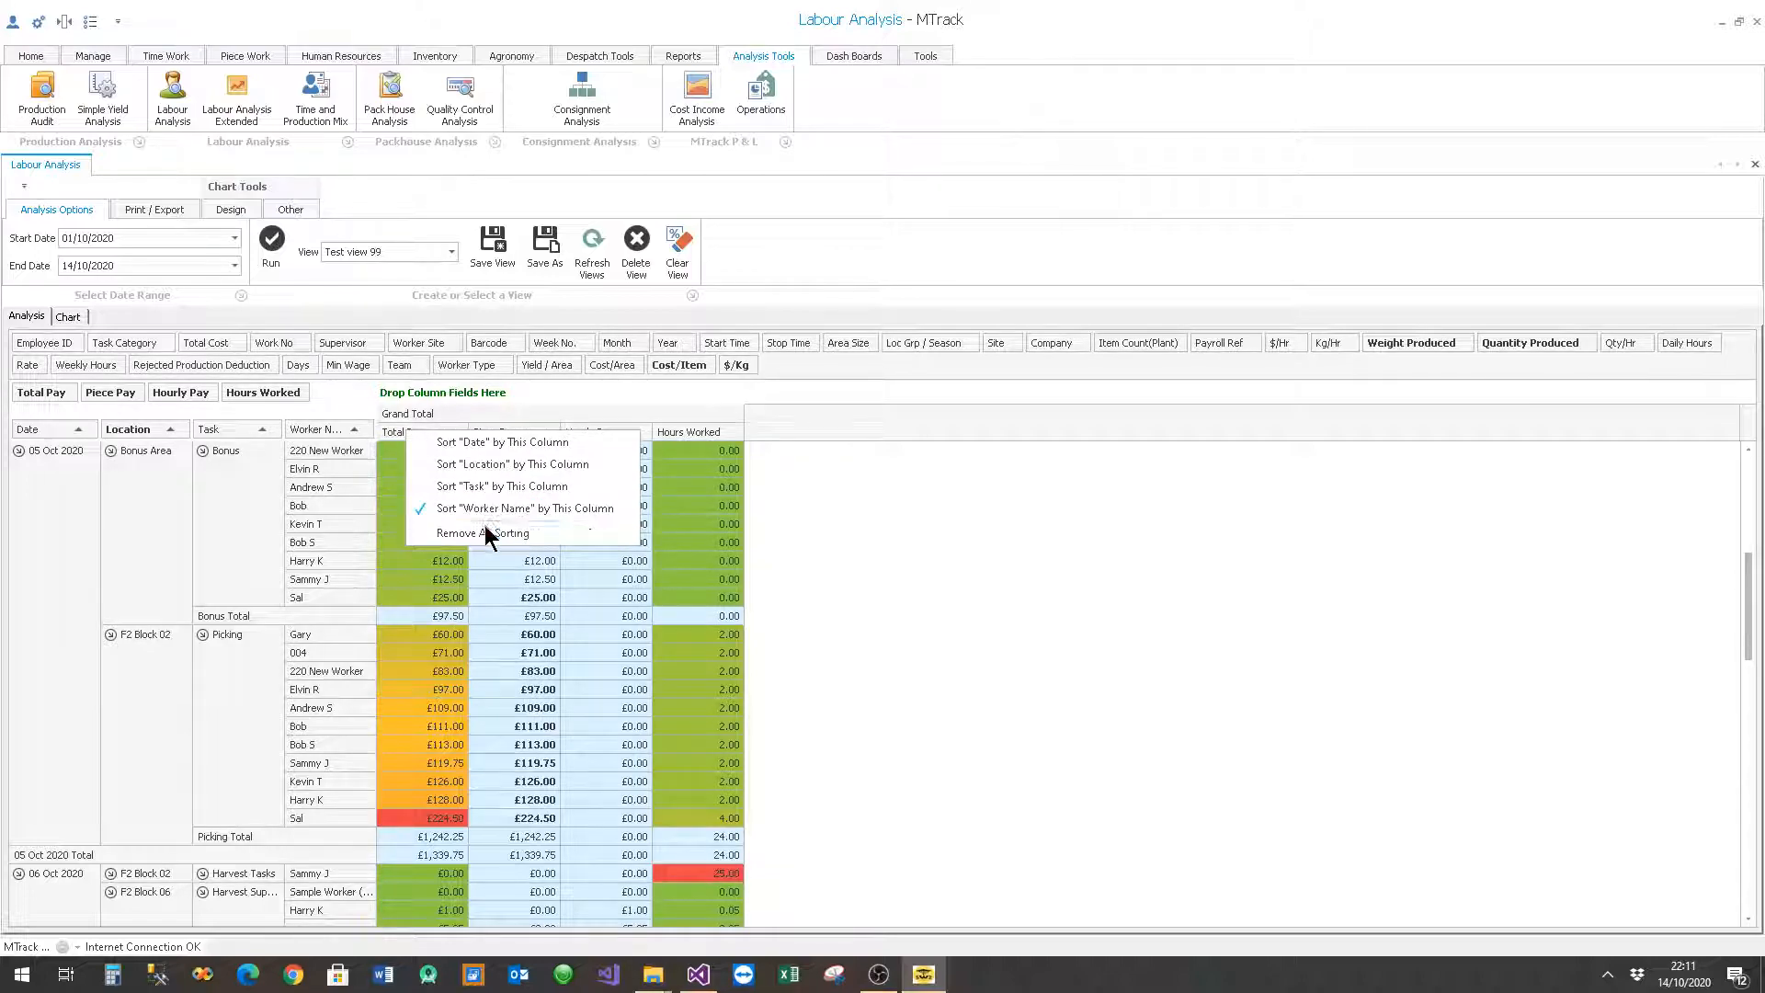
pyautogui.click(485, 532)
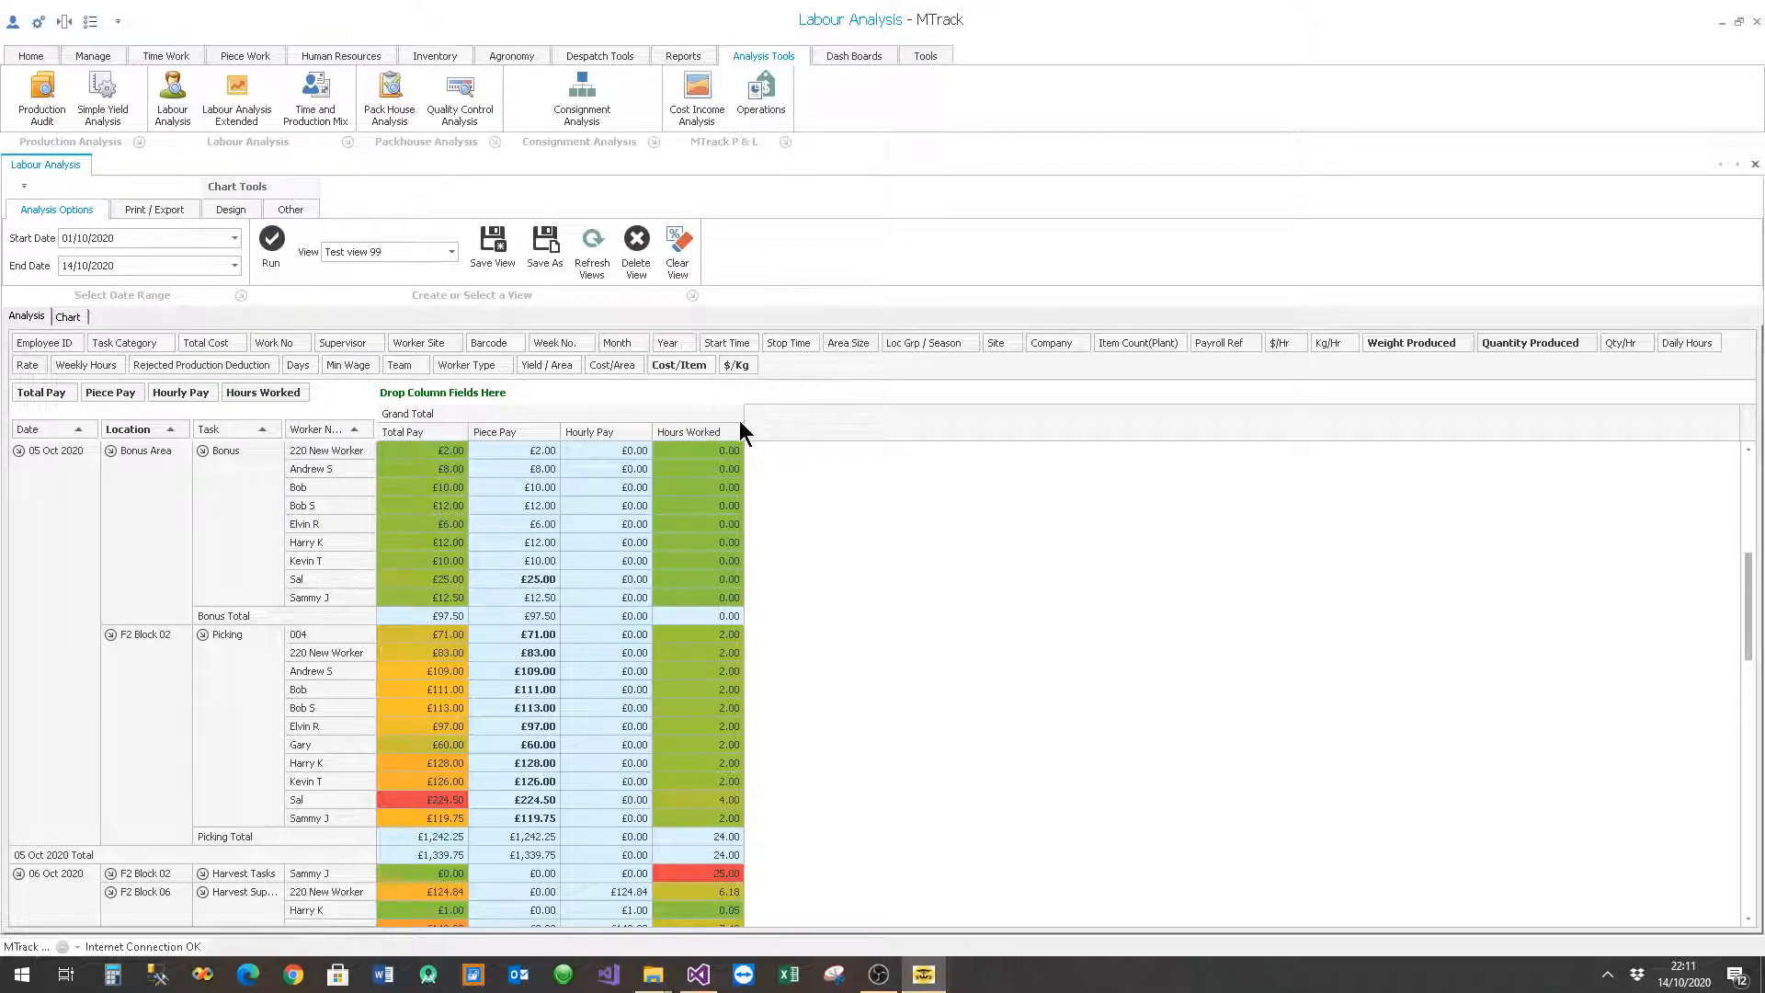